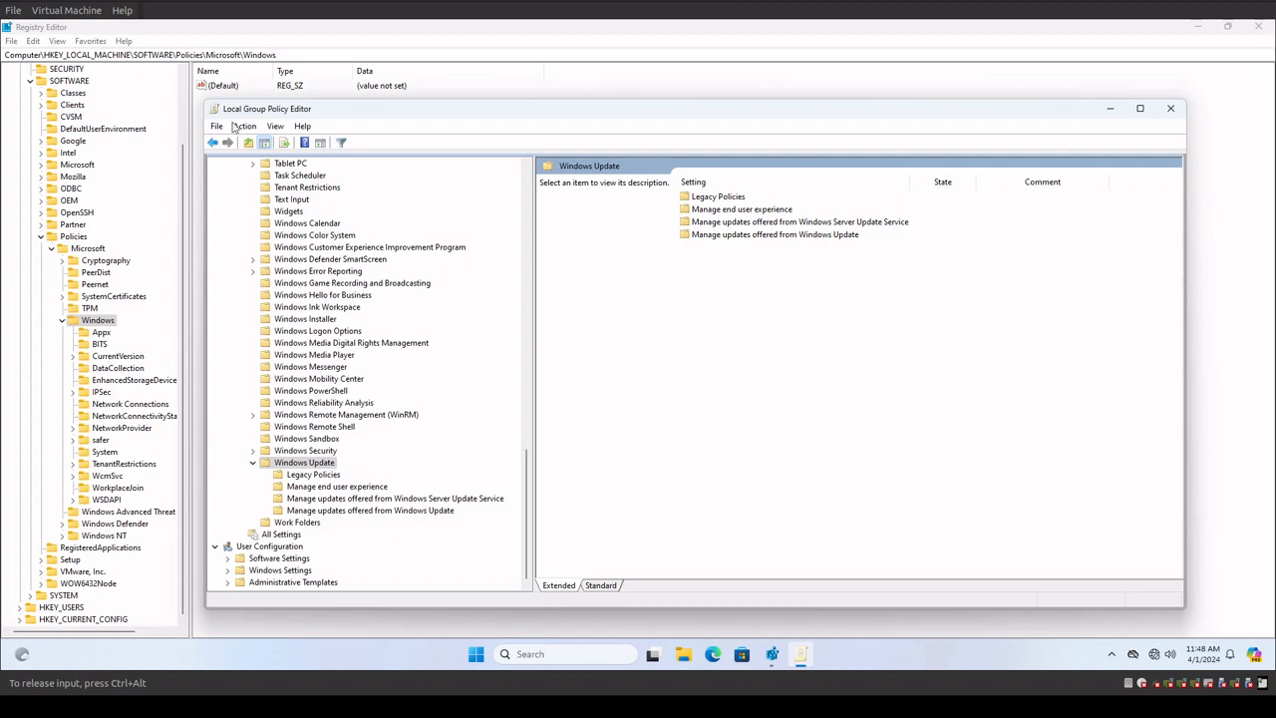
Step: Check the Windows policies key in Registry Editor, then locate Windows Update under Windows Components in Local Group Policy Editor
click(98, 324)
scroll(149, 399, up, 3)
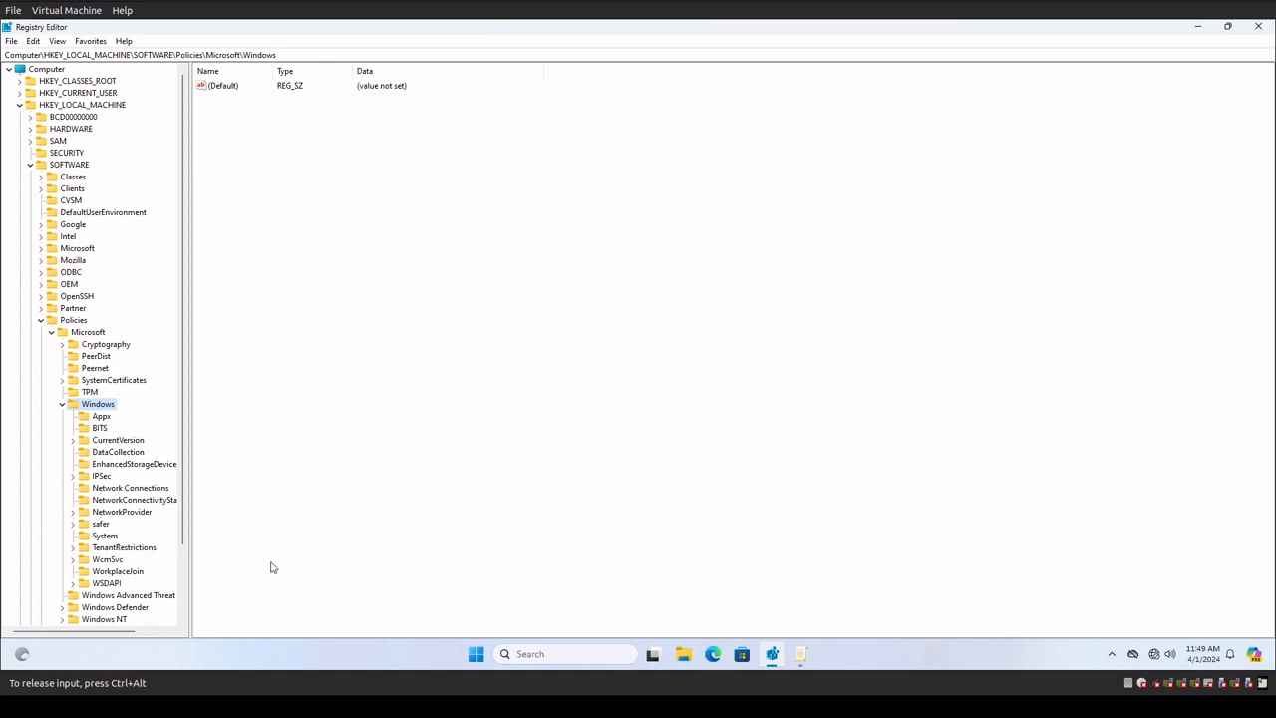
click(800, 656)
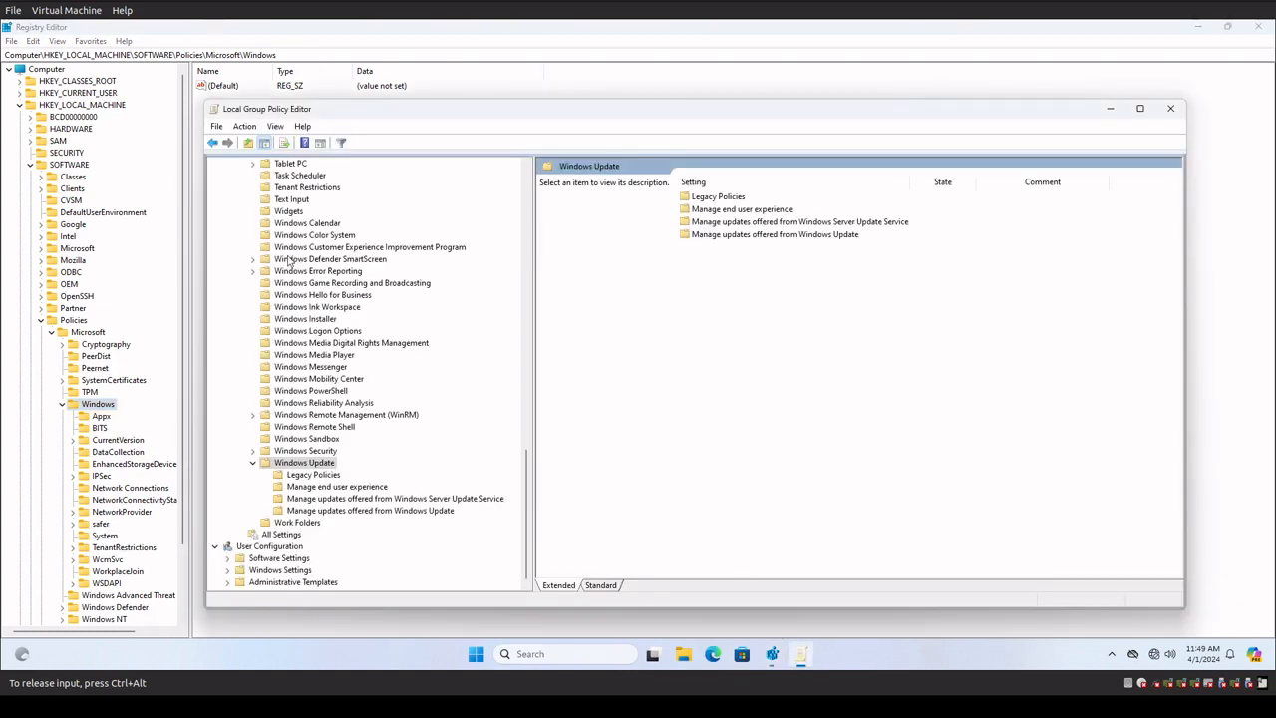
scroll(365, 368, up, 9)
scroll(365, 368, up, 15)
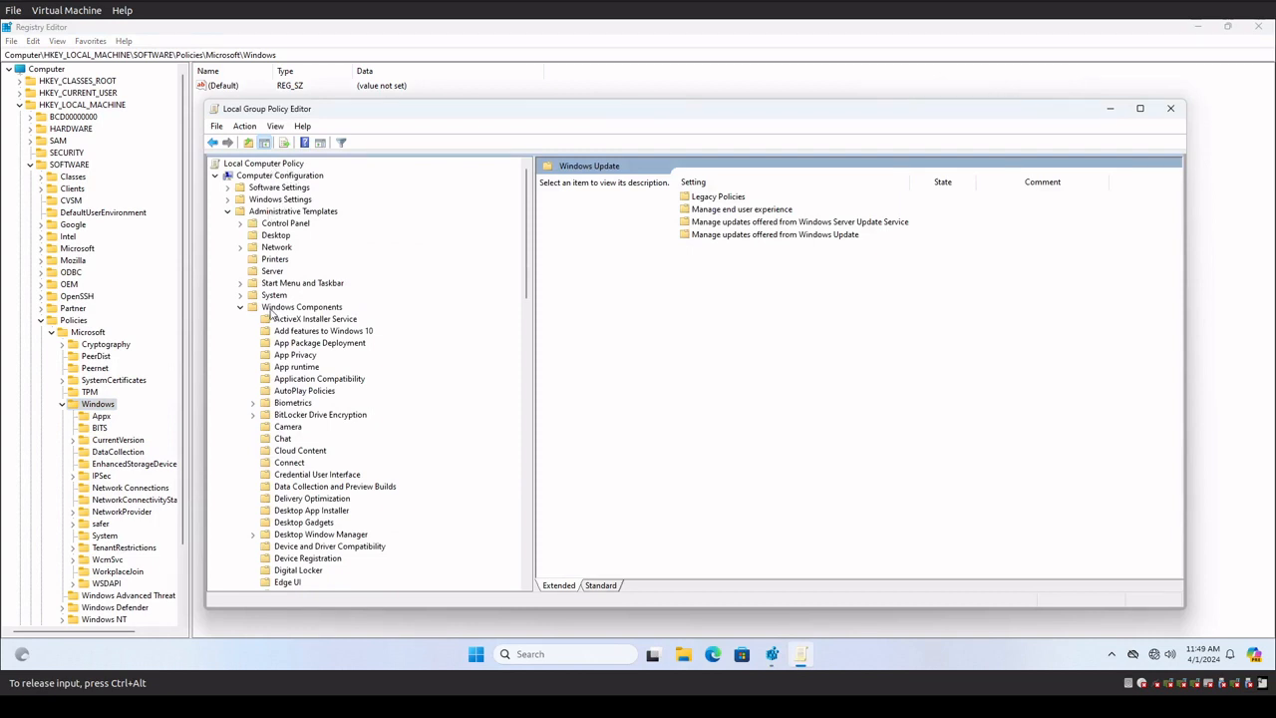
scroll(377, 485, down, 20)
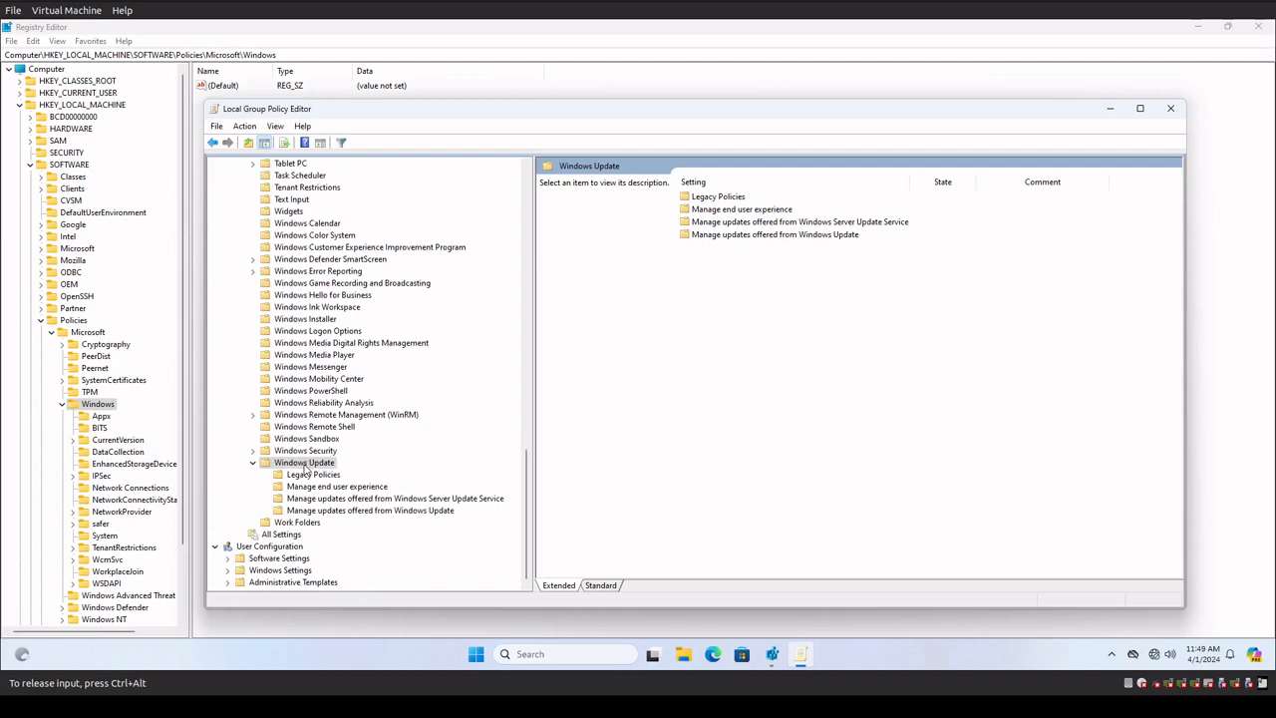
right_click(477, 660)
click(469, 573)
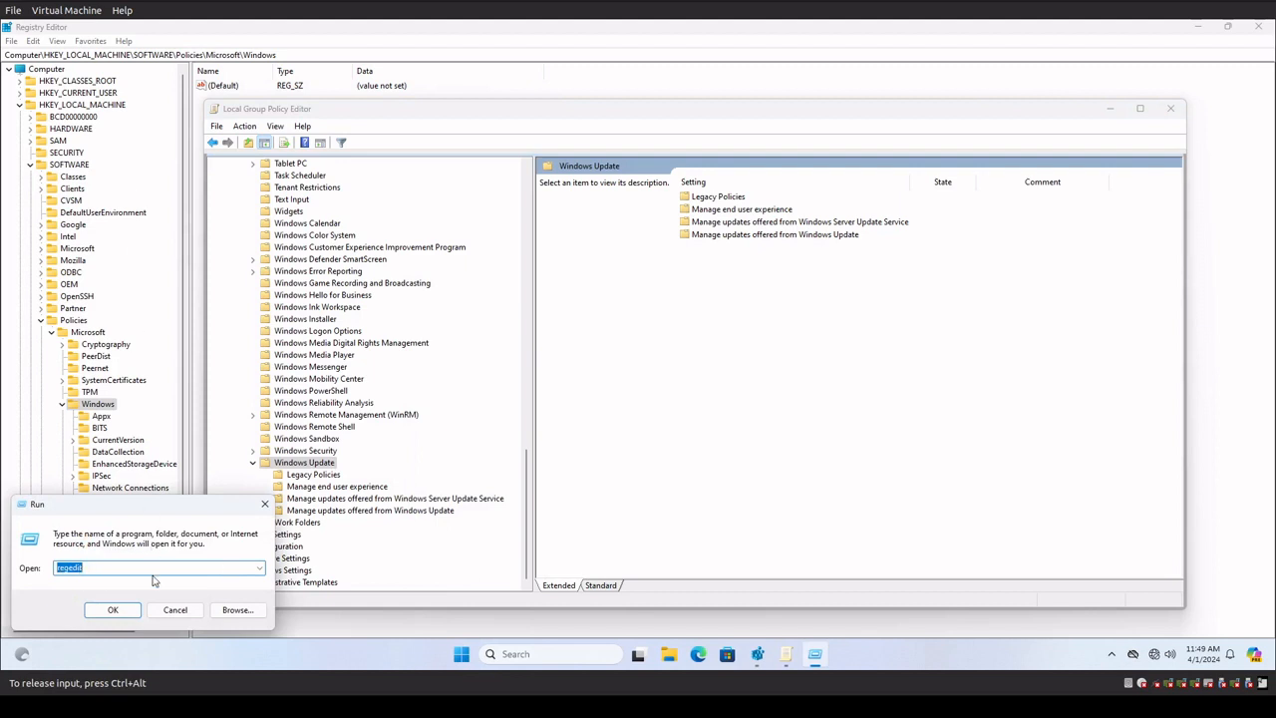
key(Down)
click(175, 610)
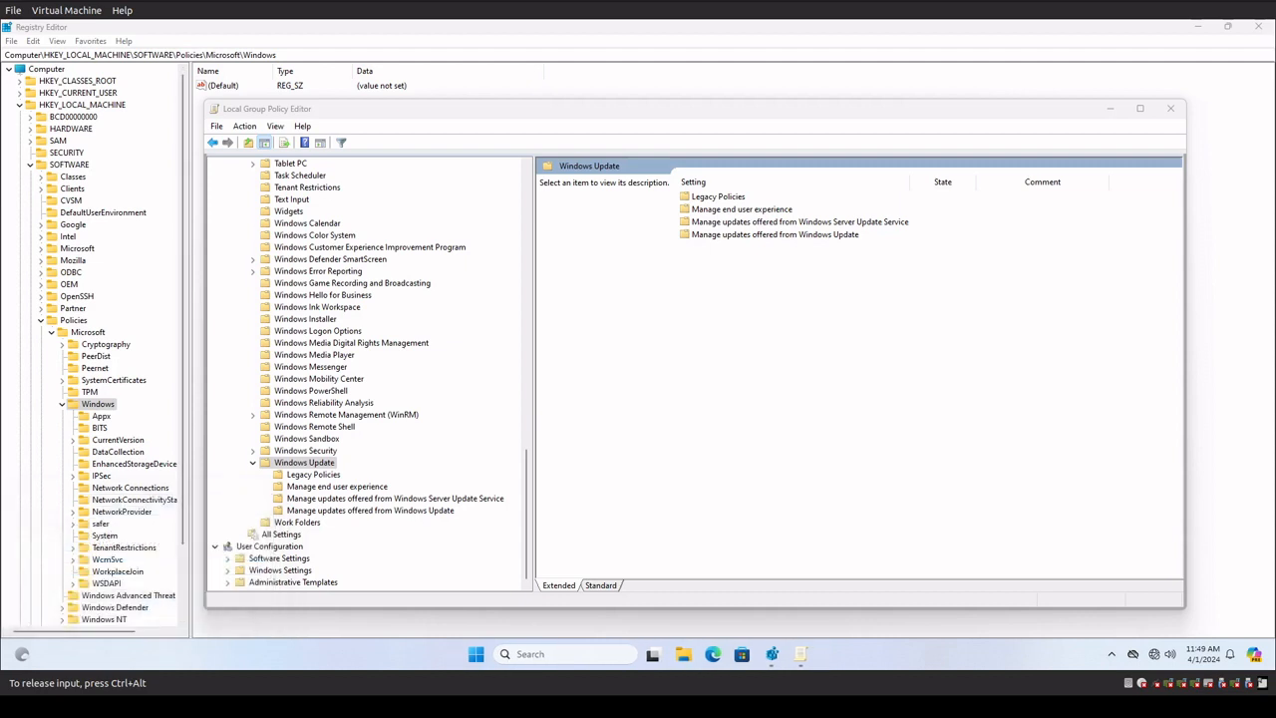
Step: Enable the Configure Automatic Updates policy in Windows Update's Manage end user experience folder, keeping its default options
click(316, 464)
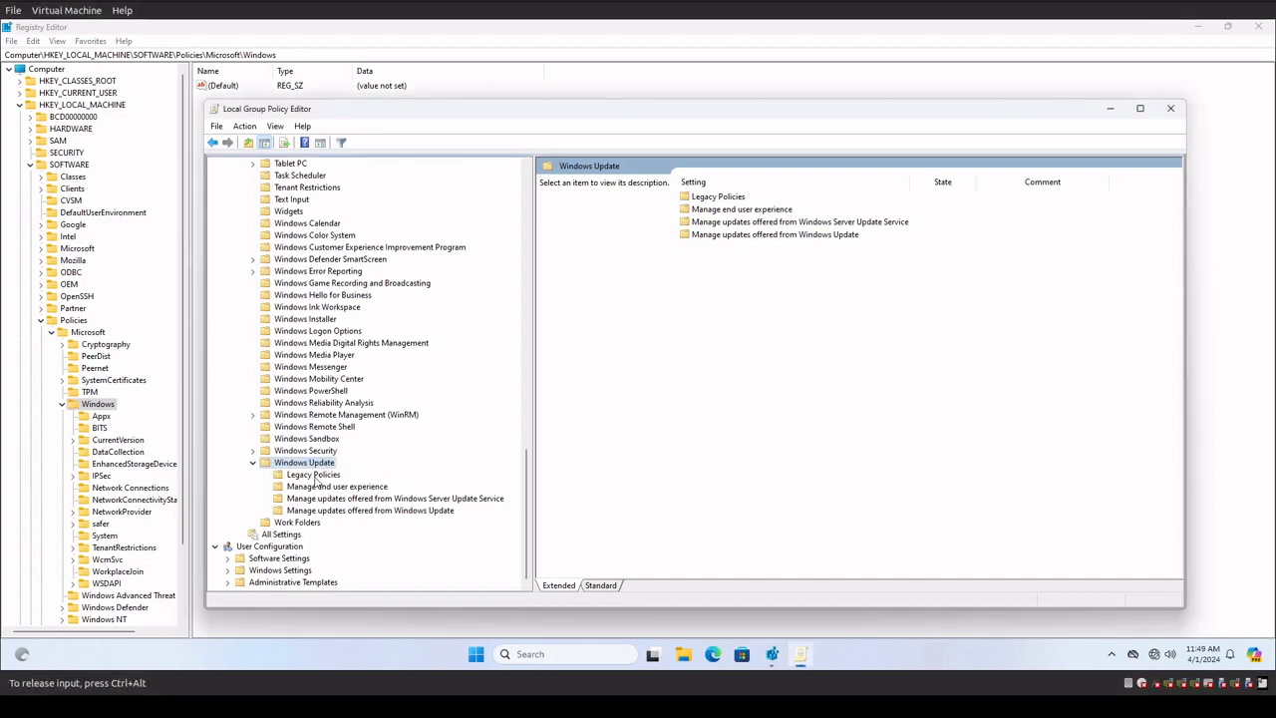
click(315, 478)
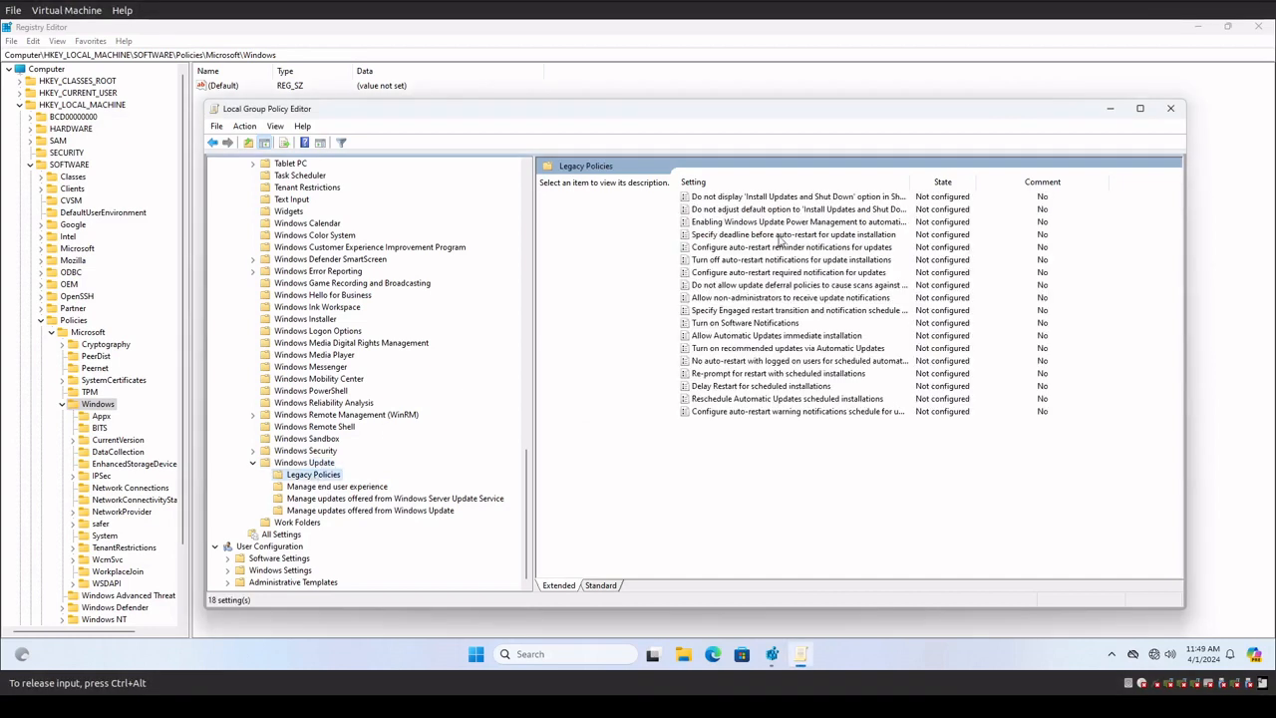
click(296, 488)
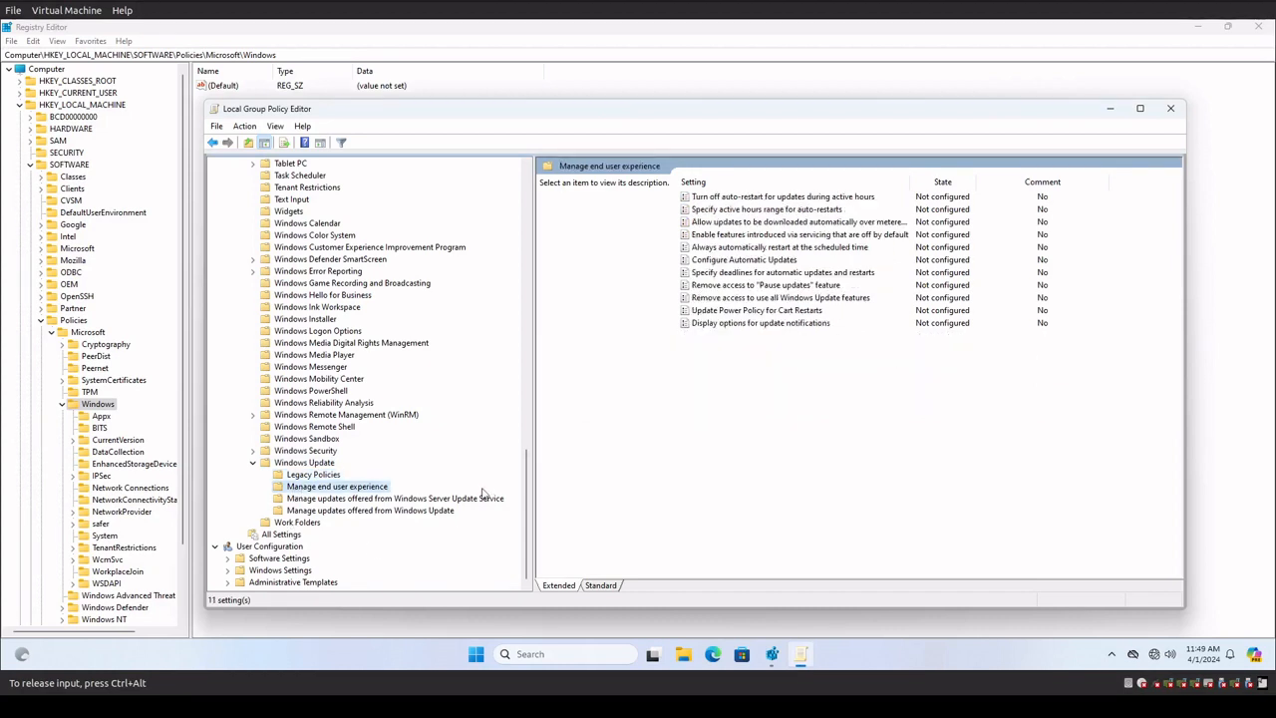
click(736, 260)
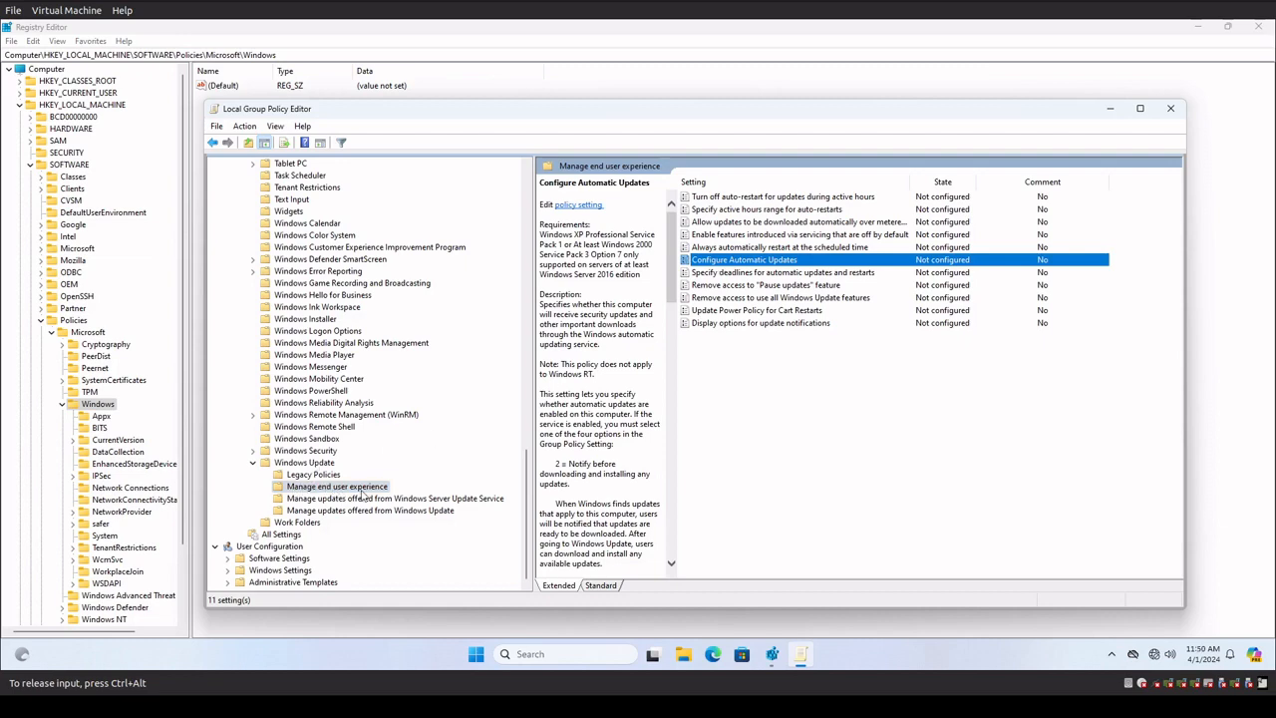
double_click(774, 262)
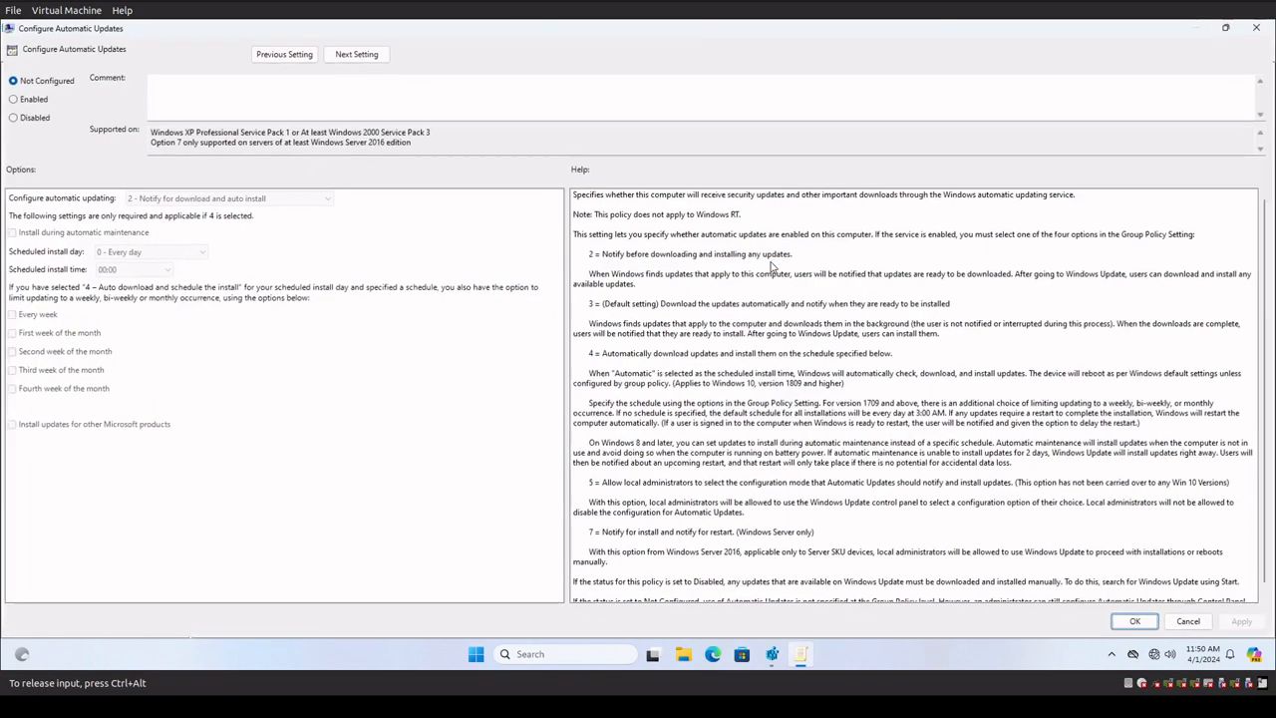
click(42, 98)
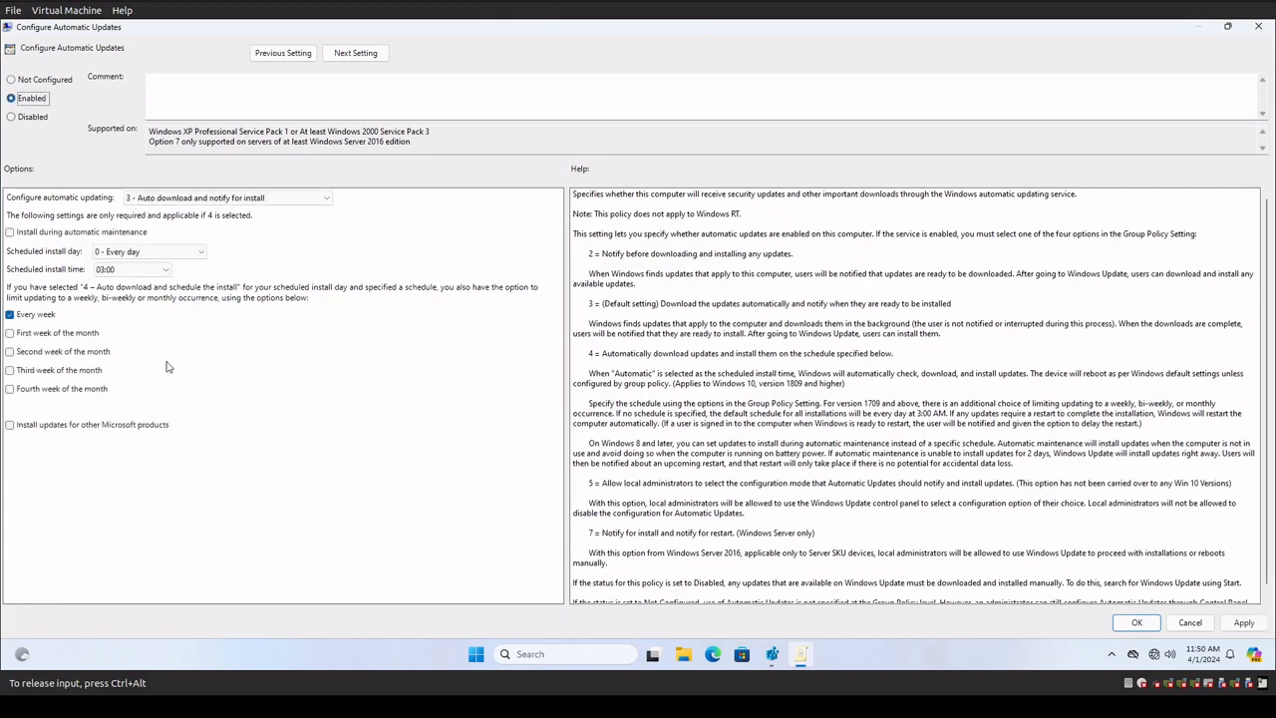
click(1137, 622)
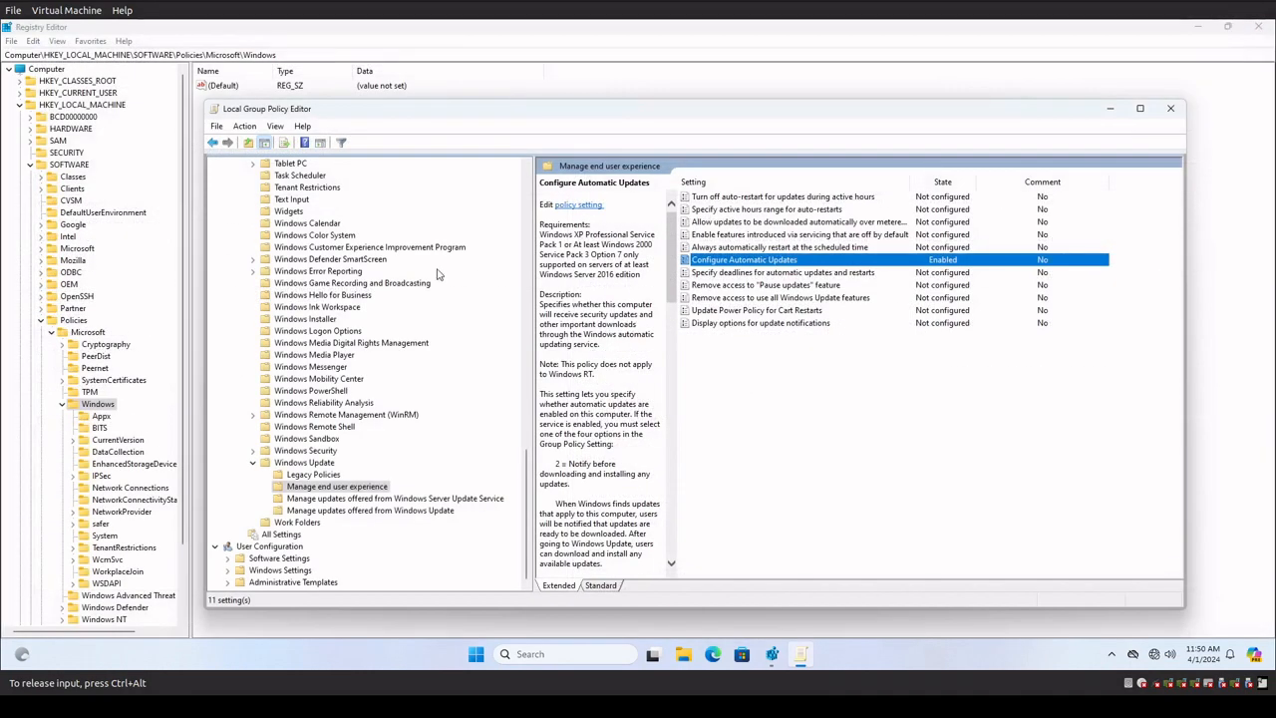
Step: Switch to Registry Editor, refresh the keys, and inspect the AU subkey of WindowsUpdate under the Windows policies key
click(92, 27)
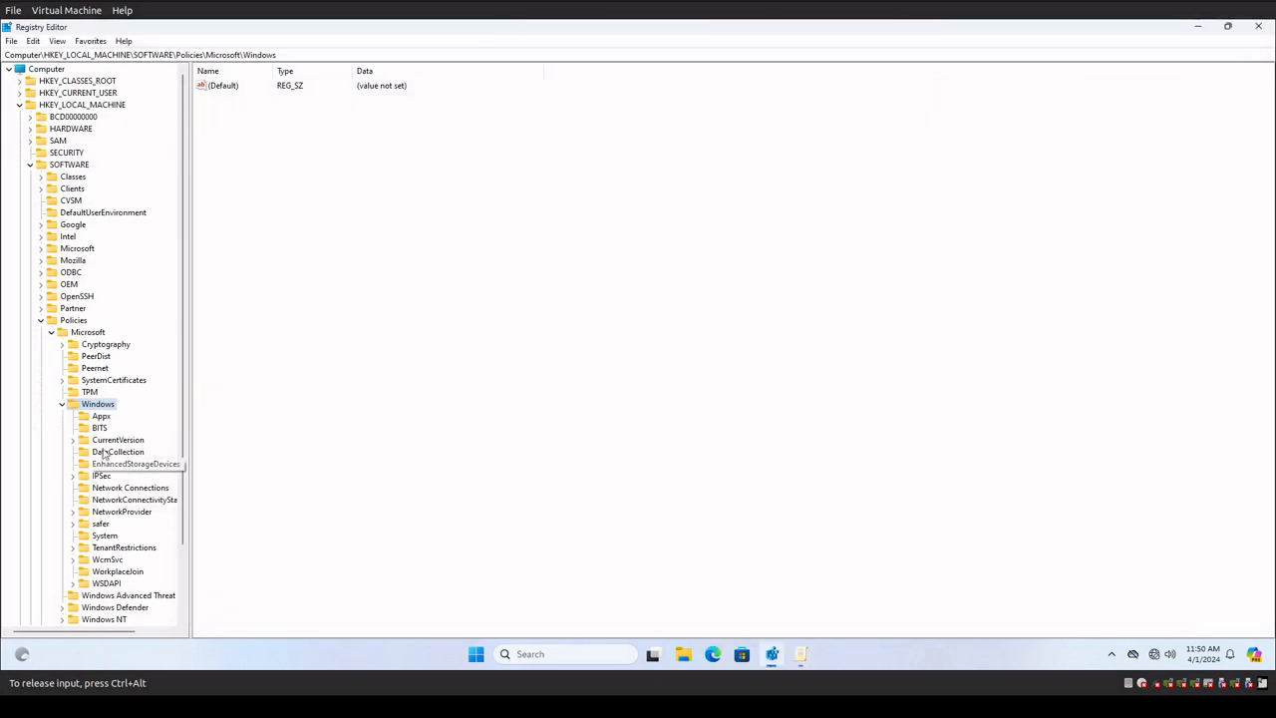
click(52, 44)
click(82, 117)
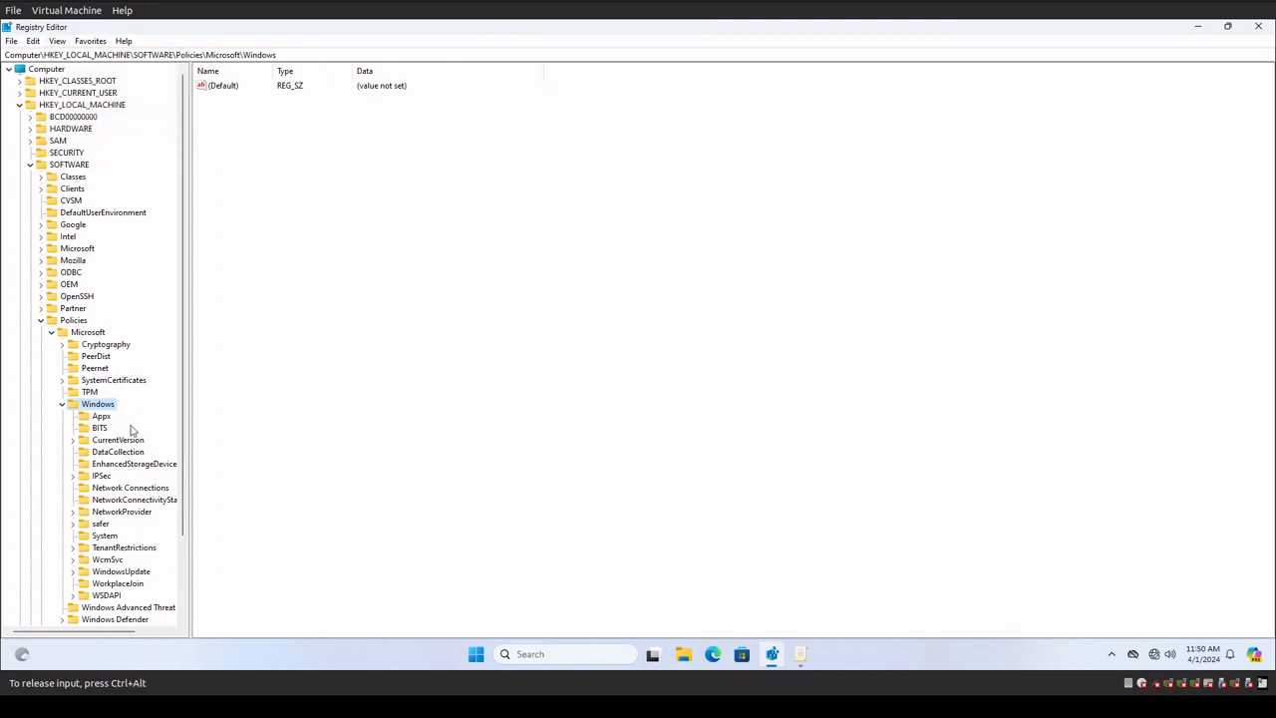
click(137, 572)
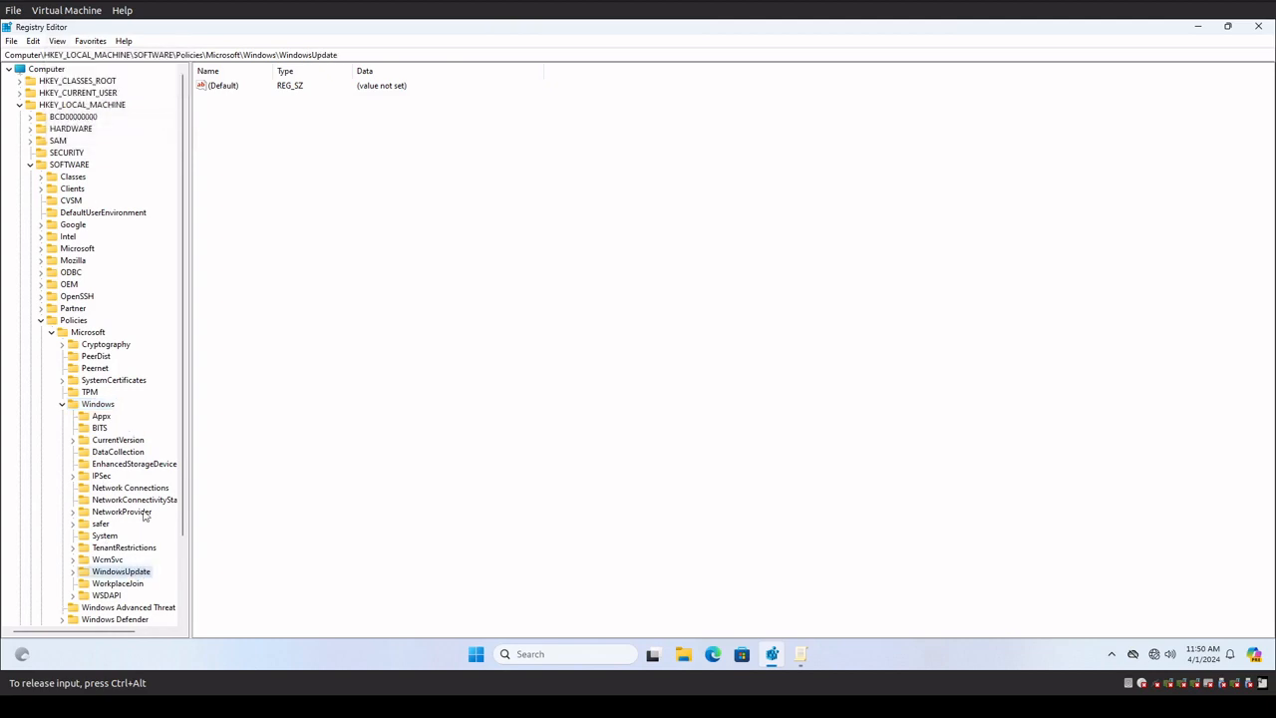
double_click(133, 576)
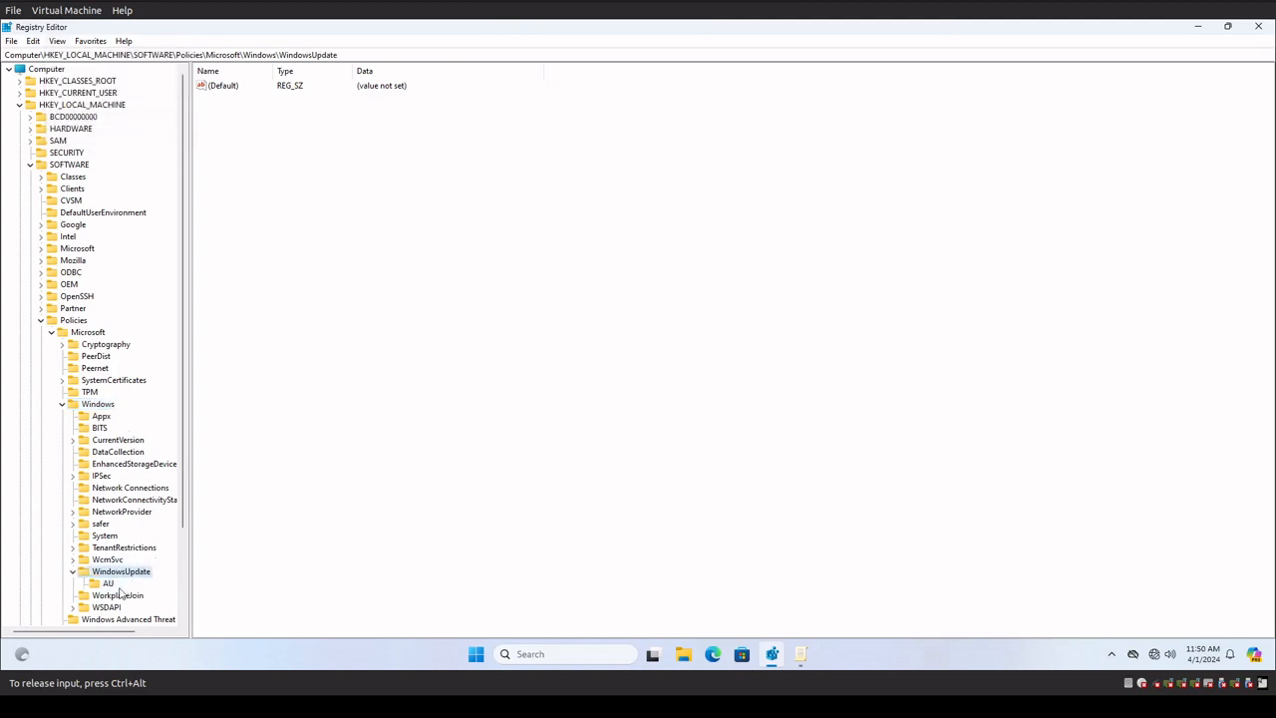
click(105, 586)
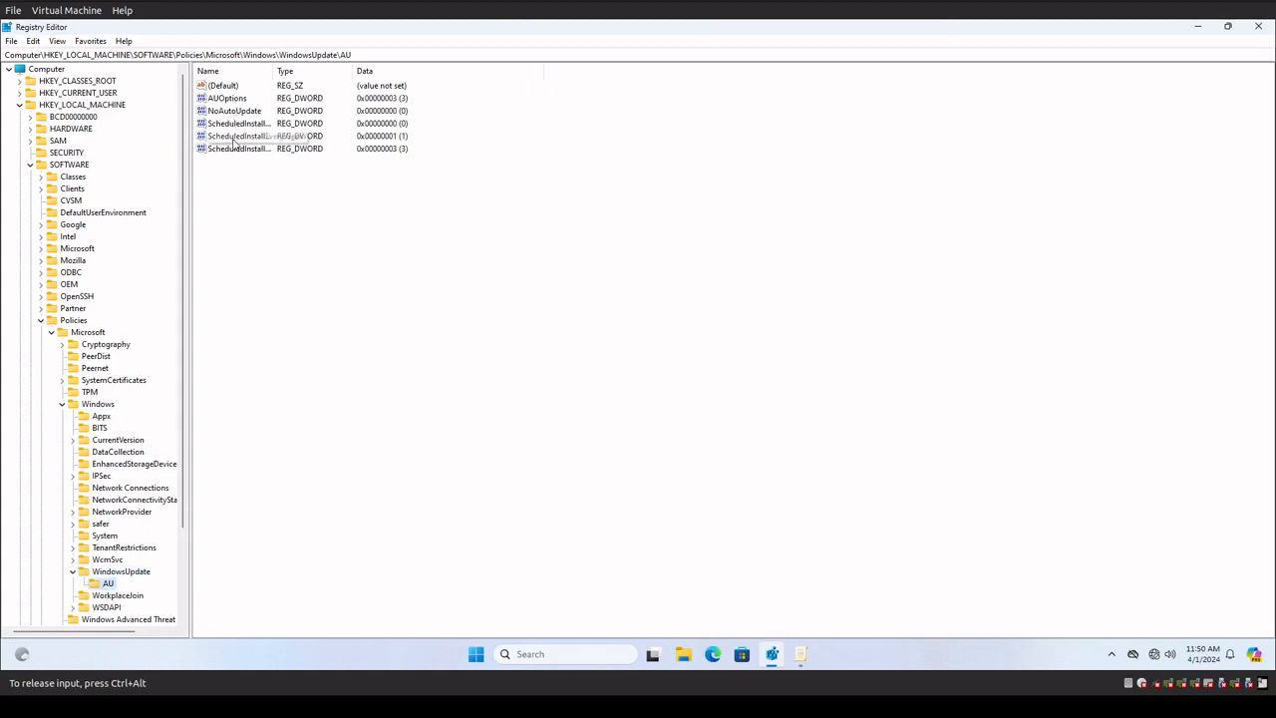
click(801, 656)
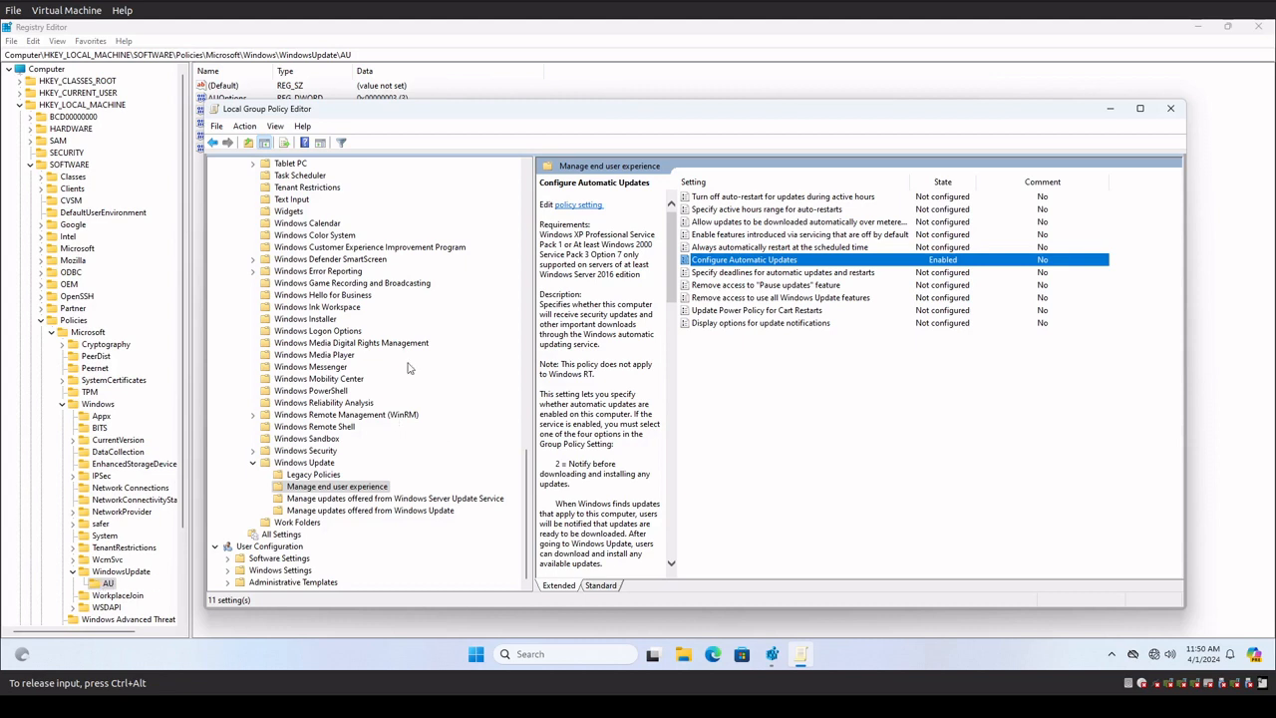
right_click(87, 575)
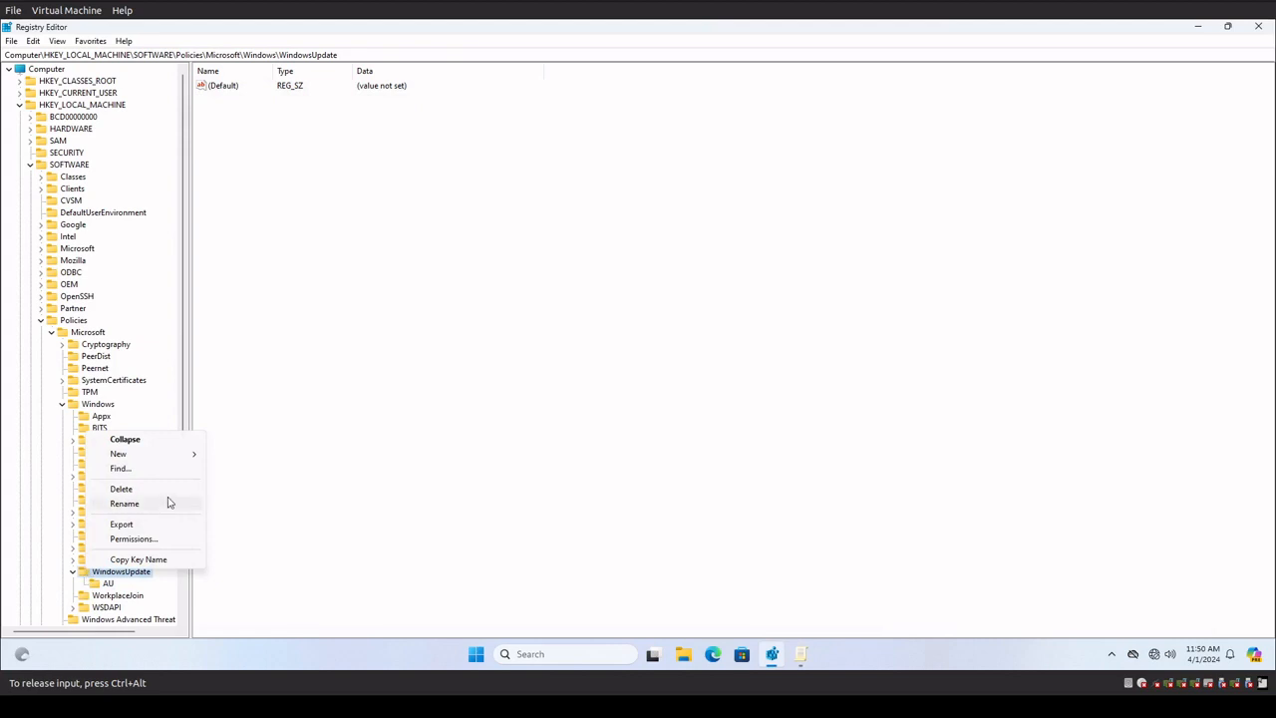
click(519, 492)
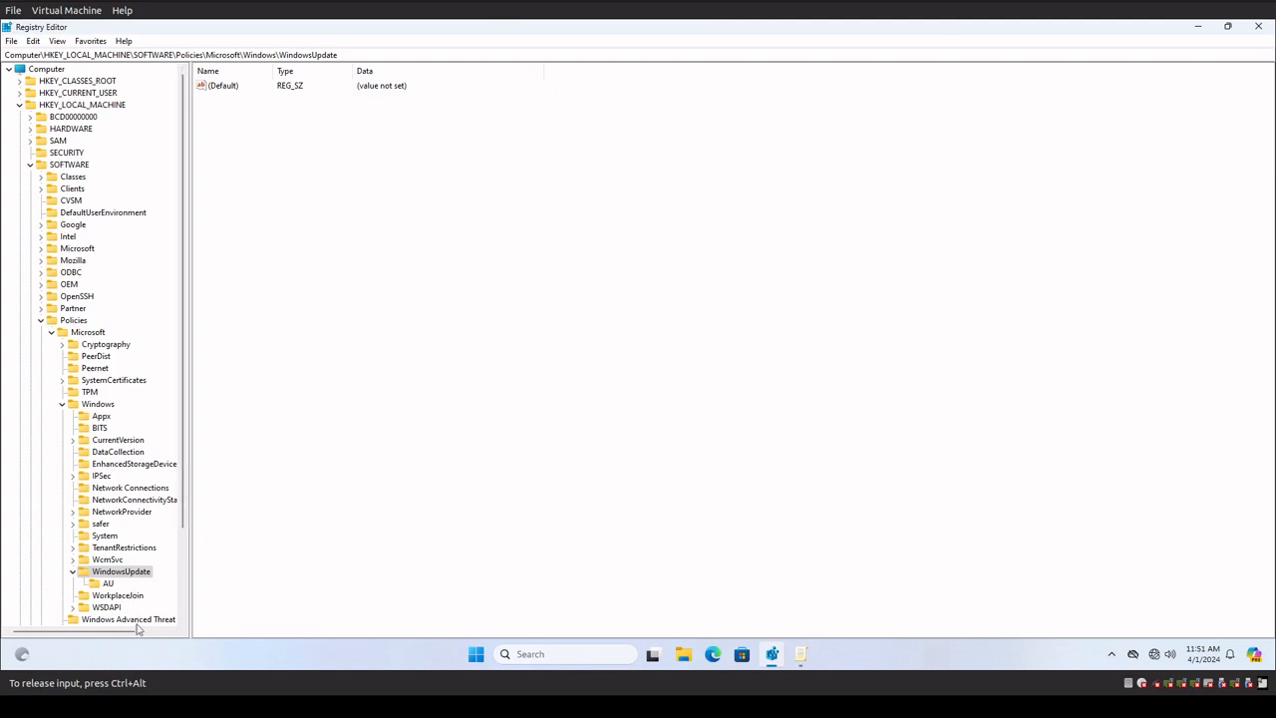
Step: Switch to Local Group Policy Editor and look through the policy folders under Windows Update
click(801, 656)
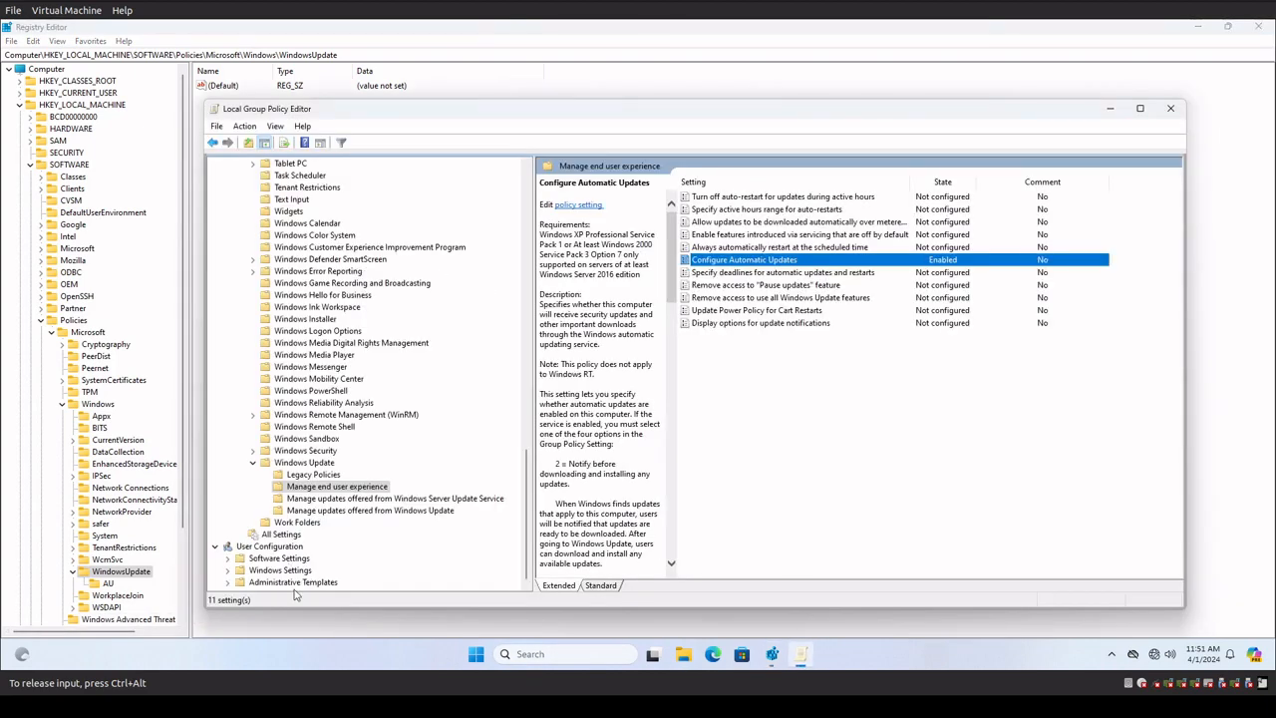
click(332, 499)
click(329, 513)
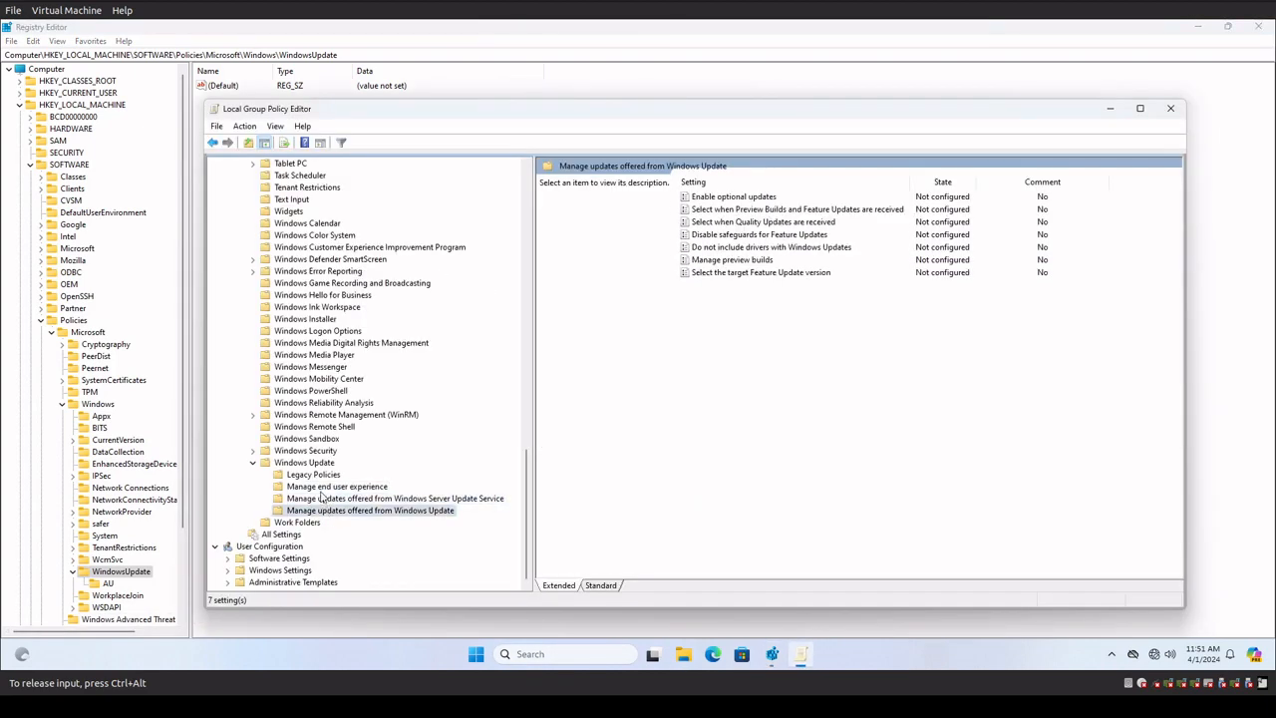
click(322, 486)
click(315, 475)
click(309, 465)
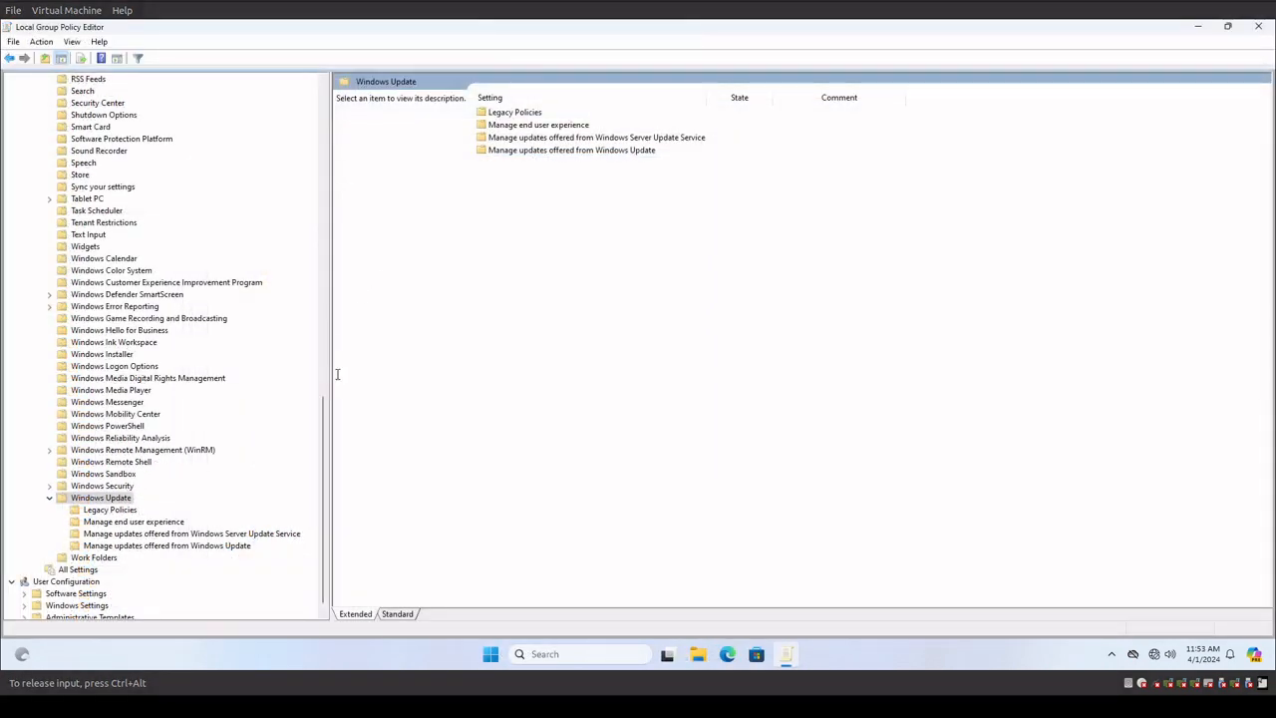
Step: Open the Legacy Policies folder under Windows Update and fit the Setting column to the full policy names
scroll(287, 413, up, 20)
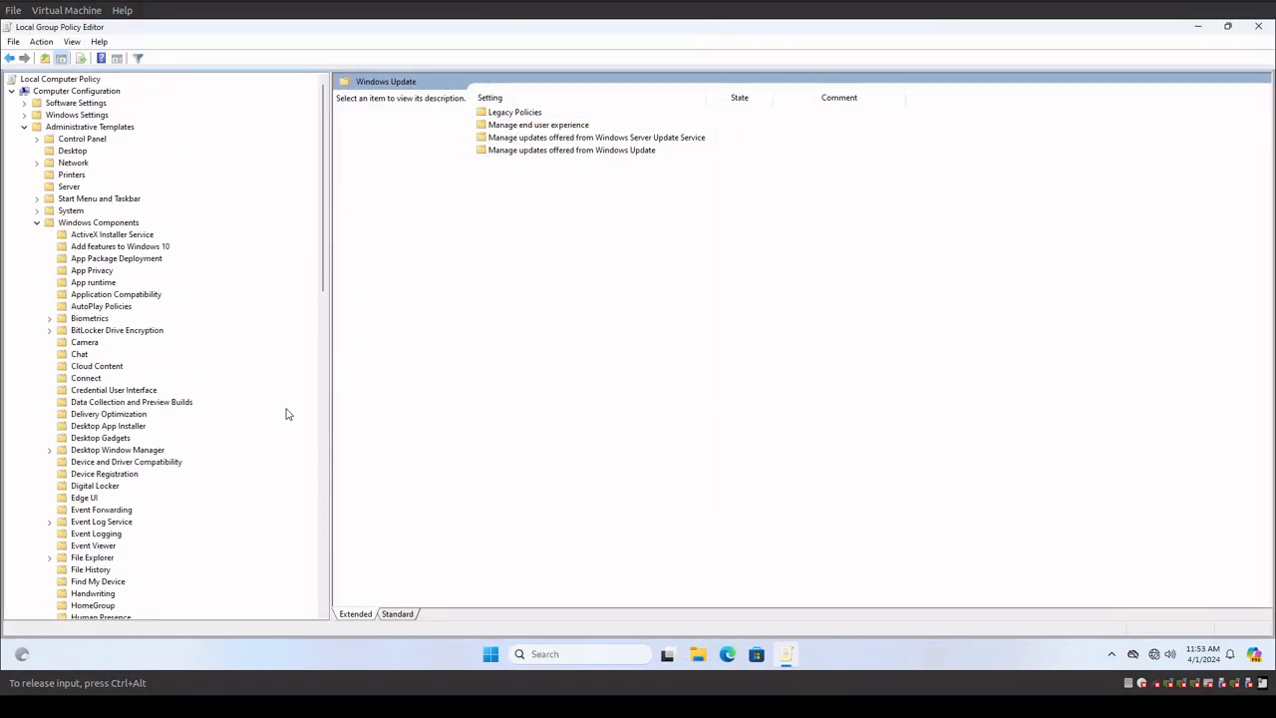
scroll(286, 413, down, 20)
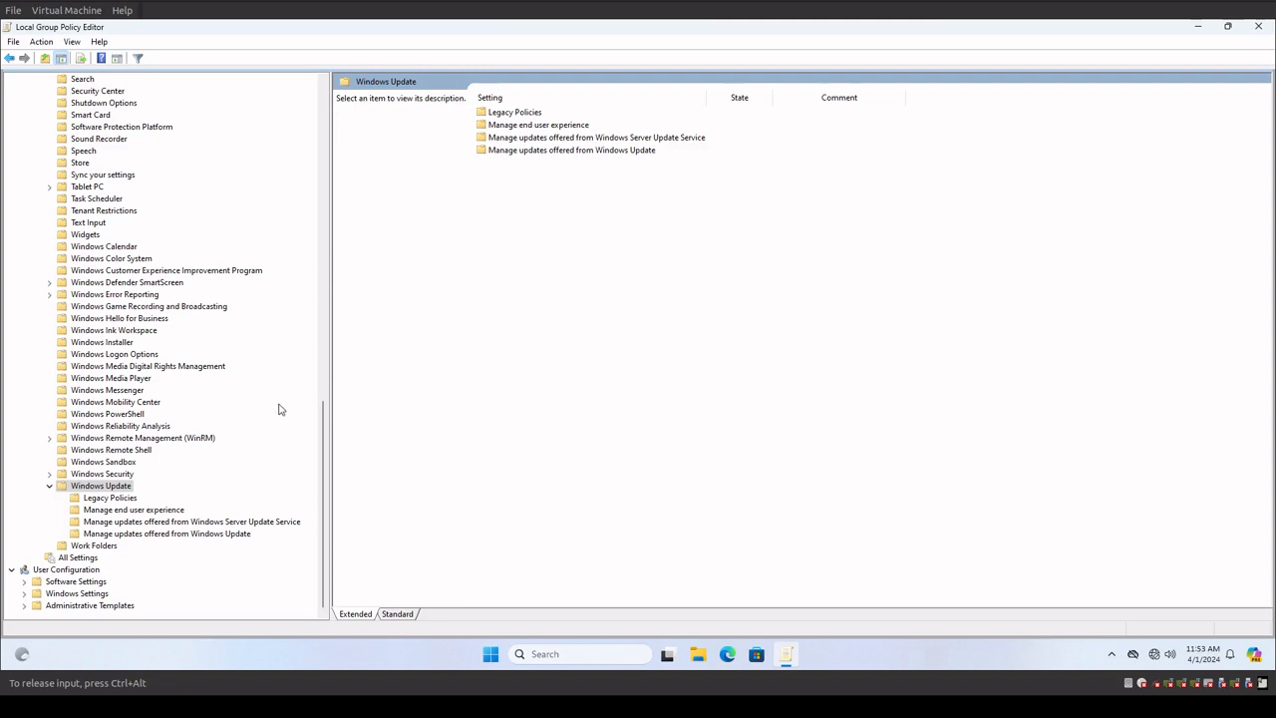
click(94, 499)
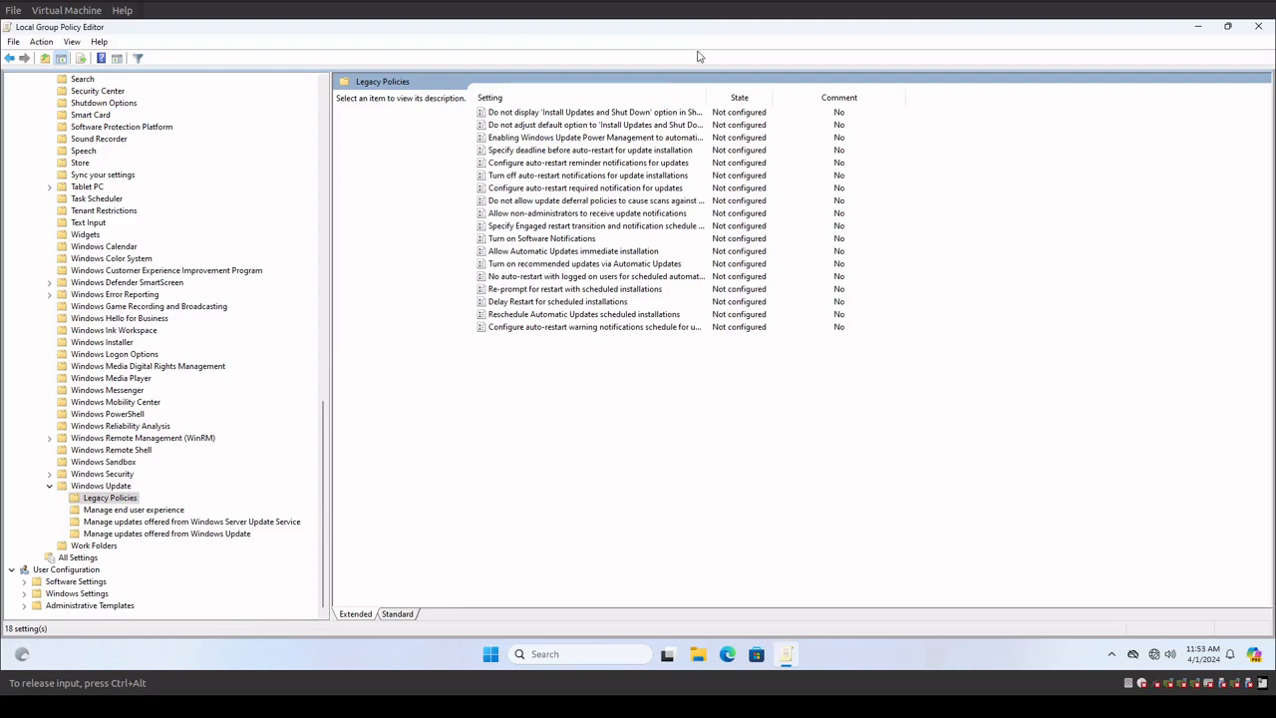
double_click(708, 92)
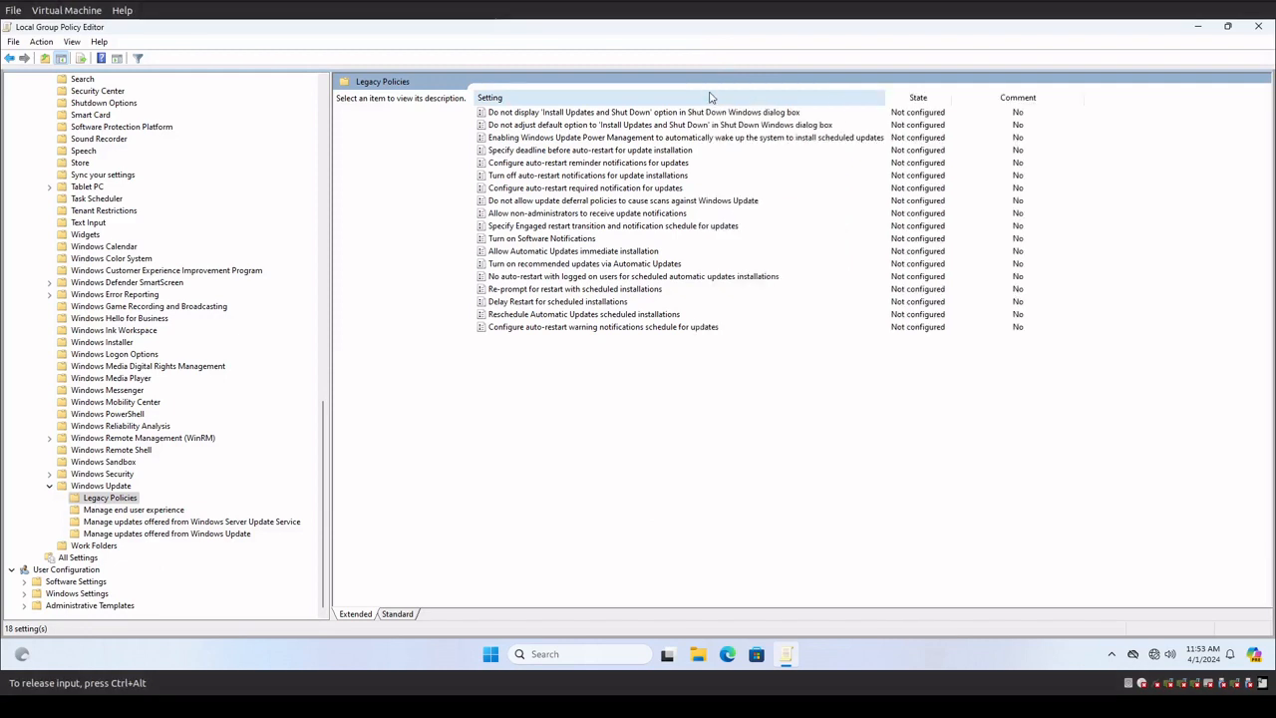
Step: Read the descriptions of the two 'Install Updates and Shut Down' policies and the Windows Update Power Management policy
click(587, 113)
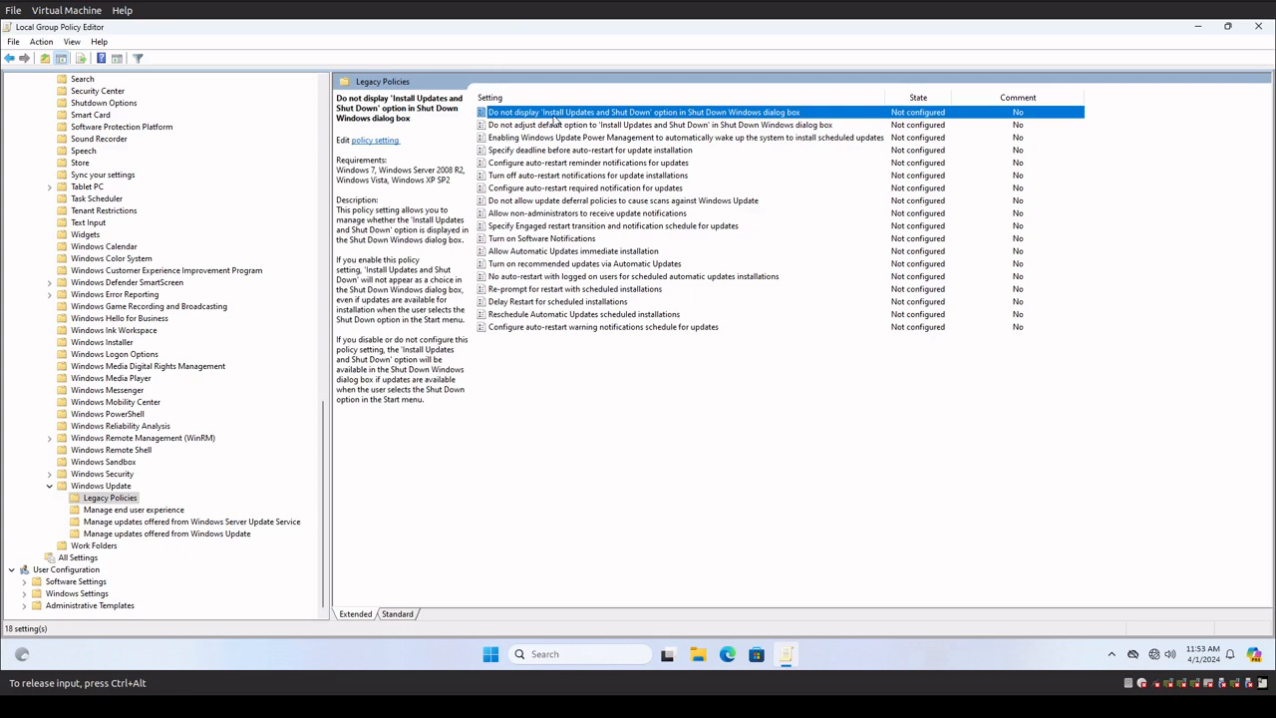
click(560, 125)
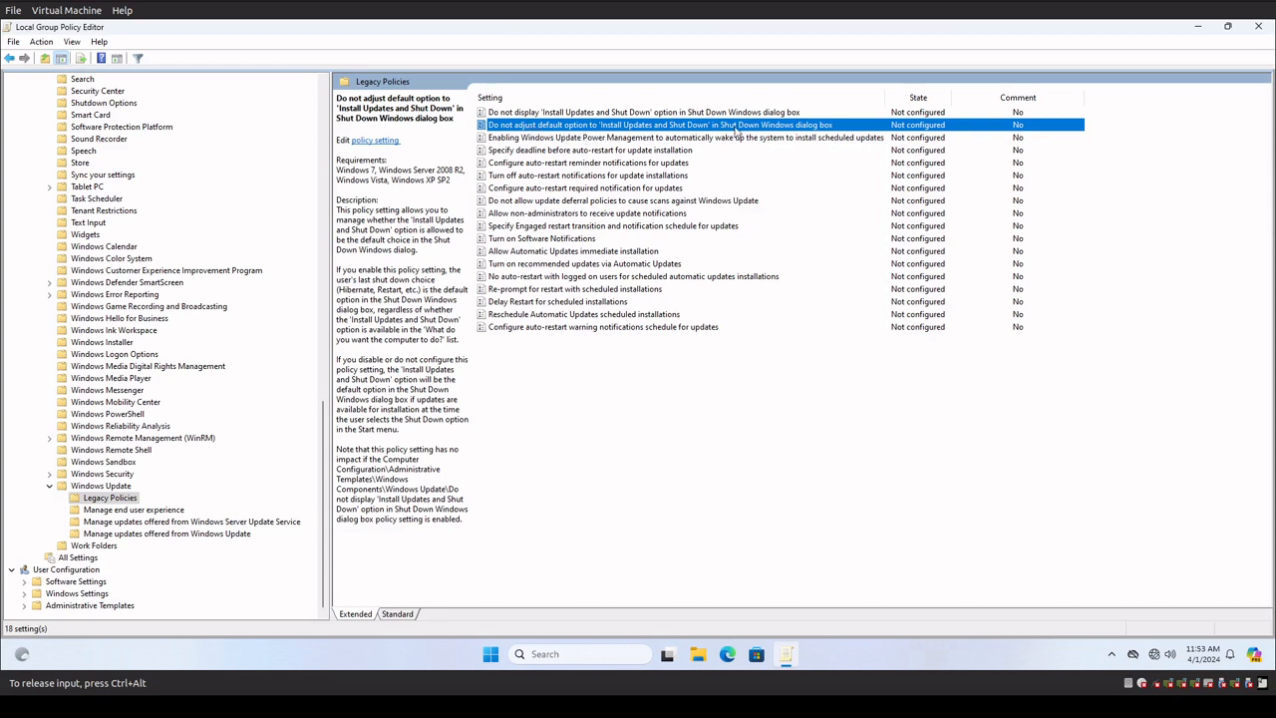
click(673, 139)
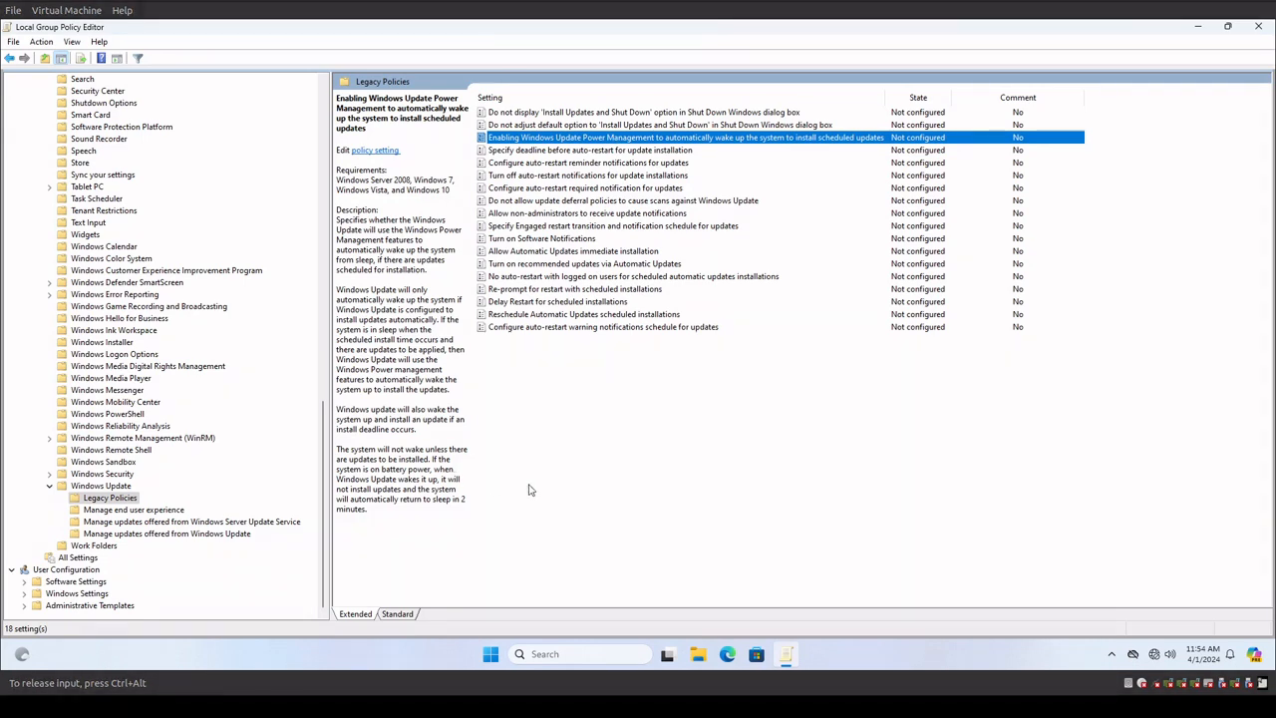
Step: Set the Turn on Software Notifications legacy policy to Disabled and save the change
click(509, 241)
double_click(555, 243)
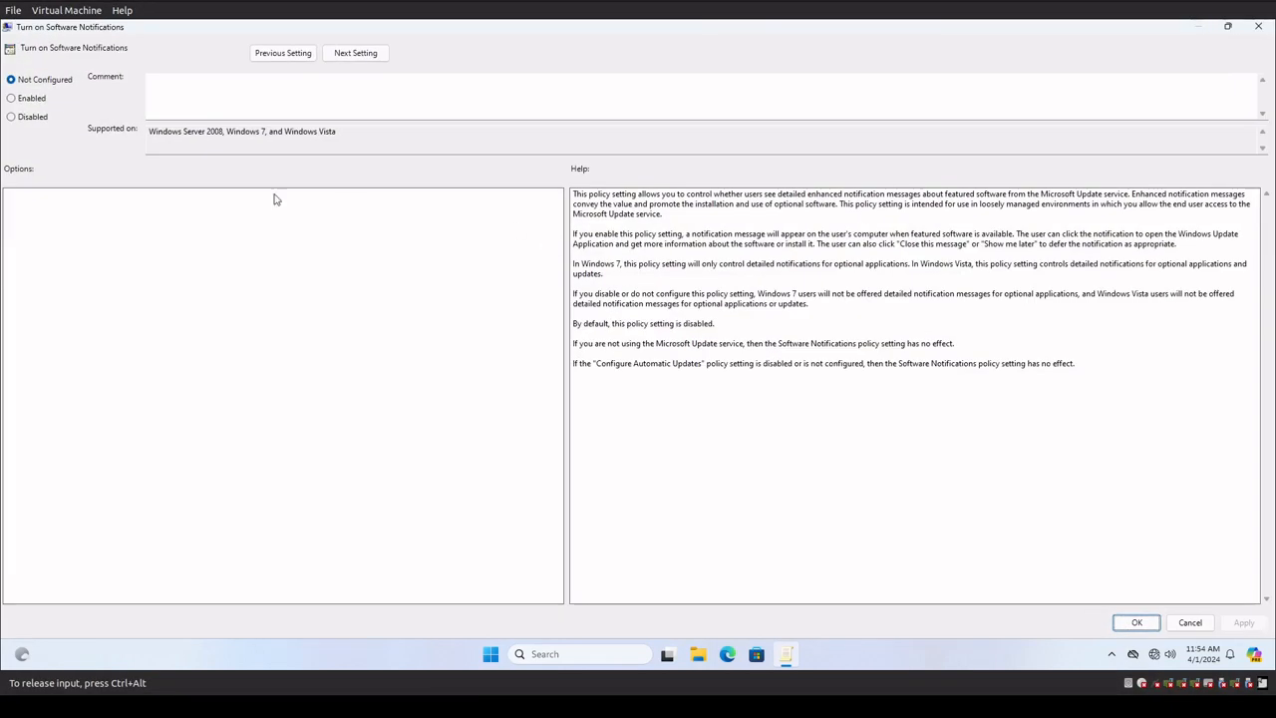
click(30, 119)
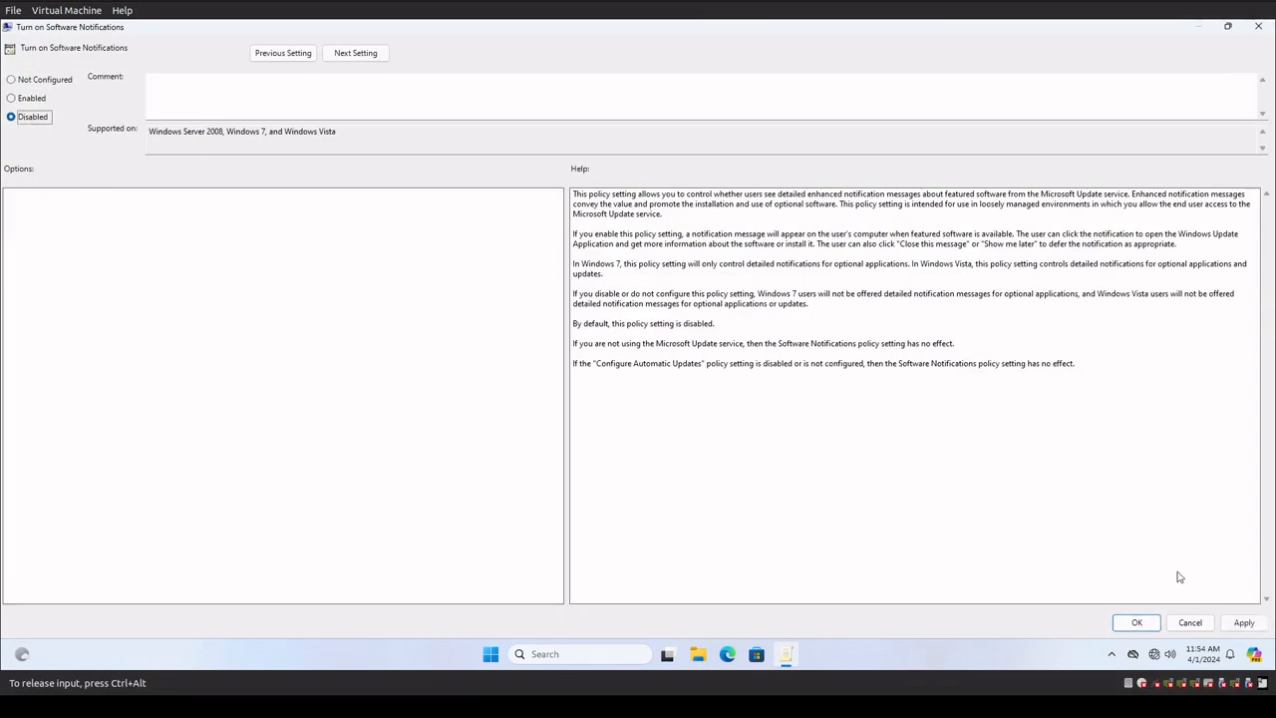
click(1244, 622)
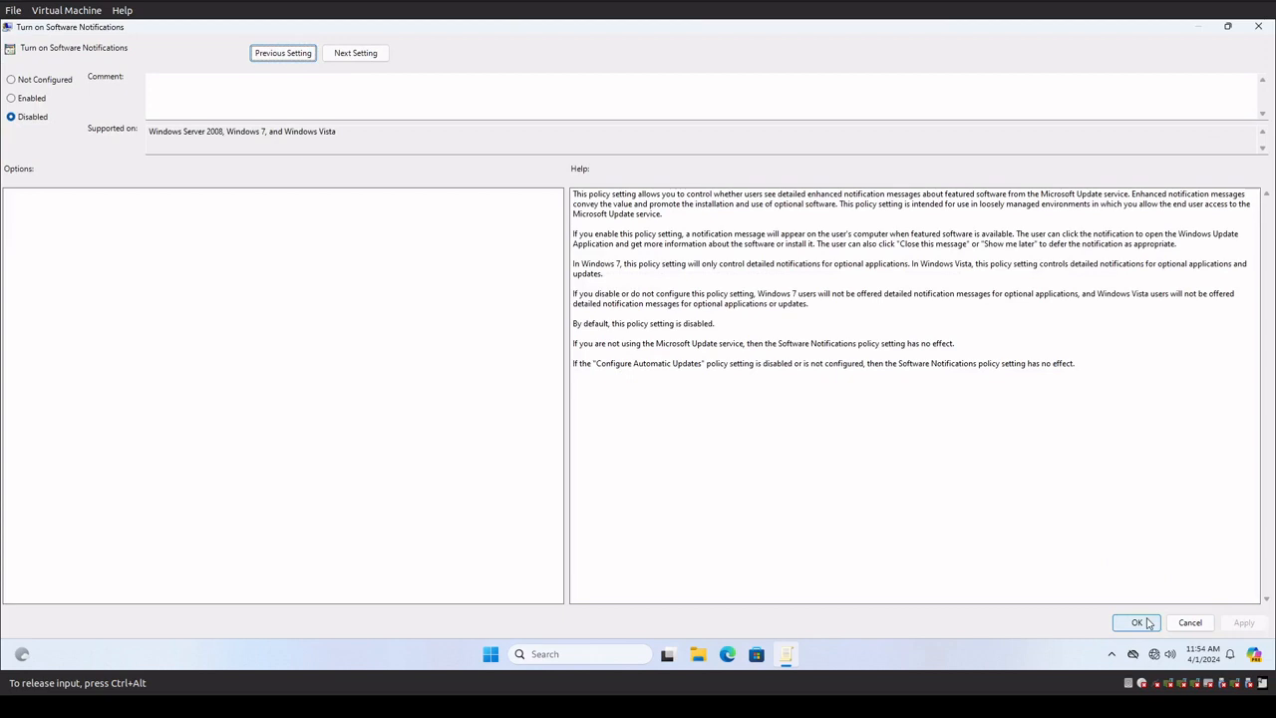
click(1137, 623)
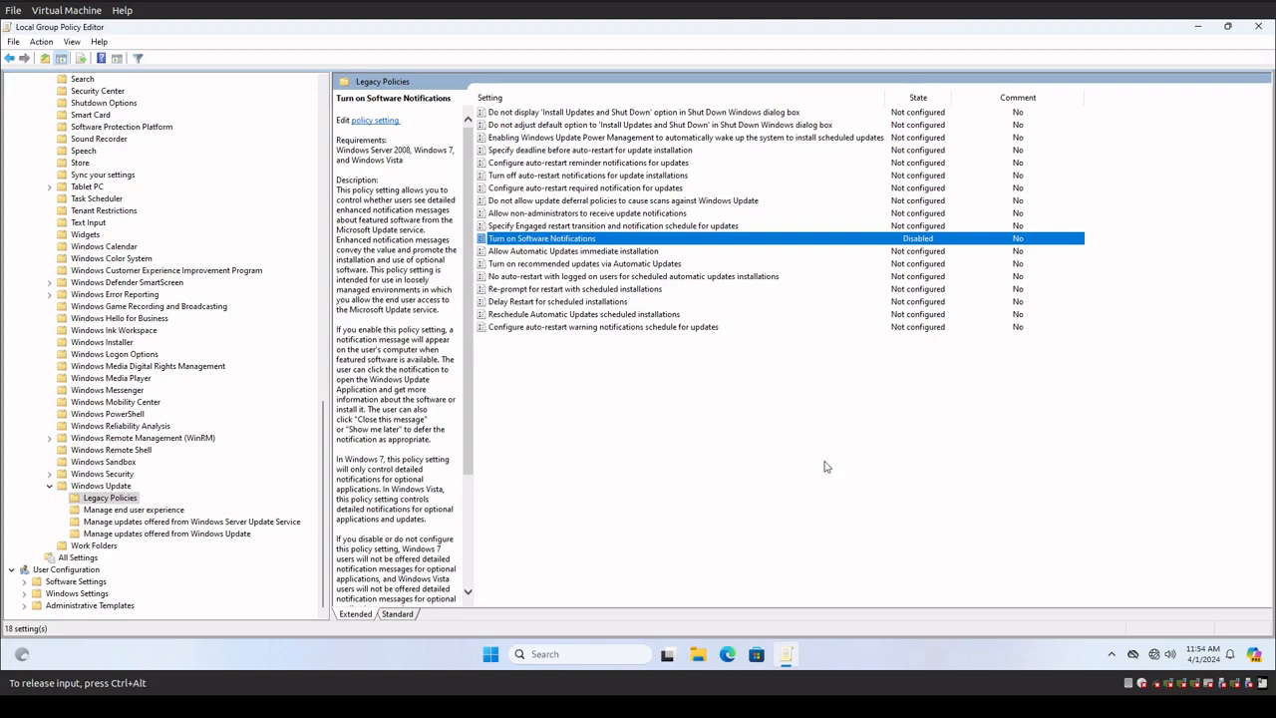
Step: Set the 'No auto-restart with logged on users for scheduled automatic updates installations' policy to Disabled and save it
click(634, 276)
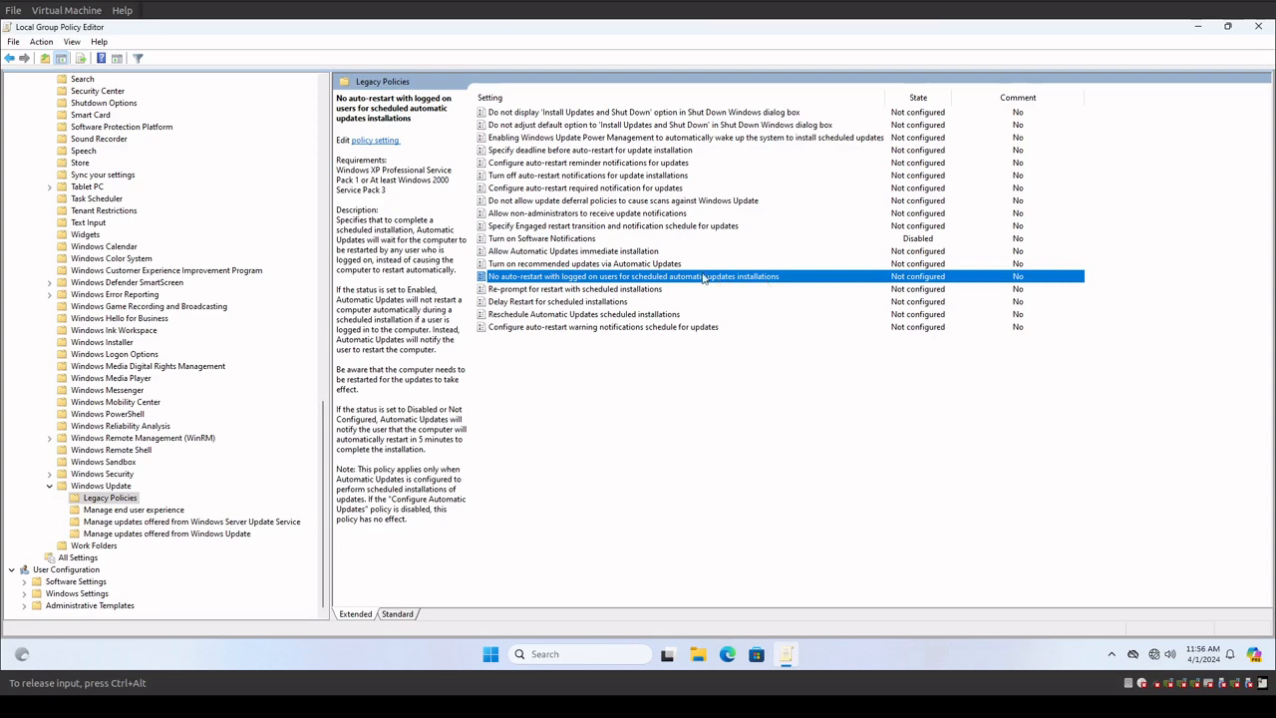
double_click(560, 279)
click(31, 99)
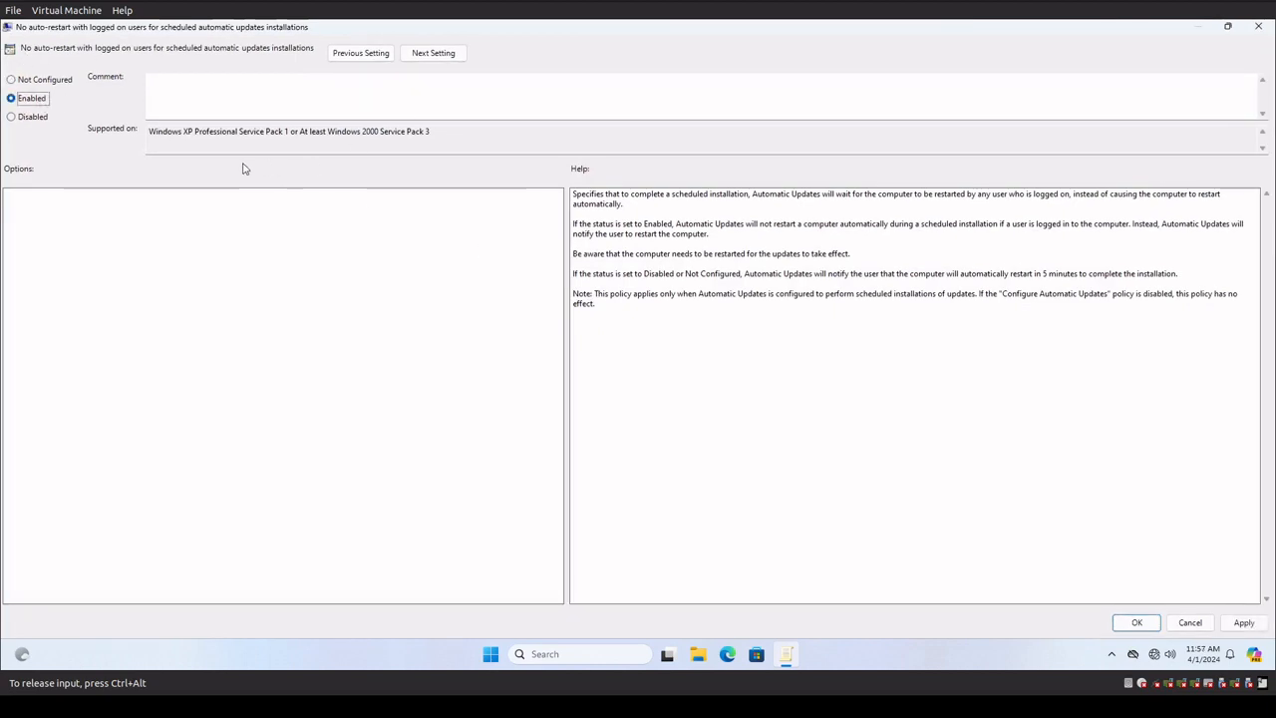
click(32, 117)
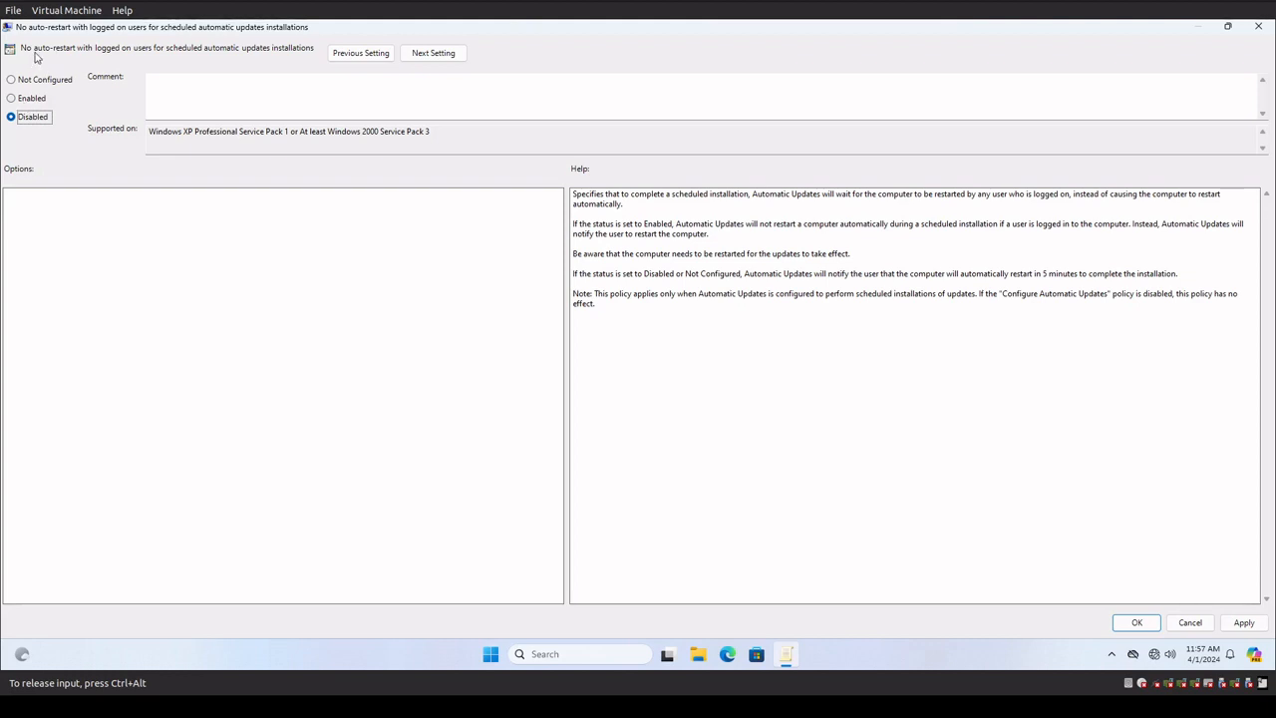
click(31, 101)
click(34, 119)
click(1140, 624)
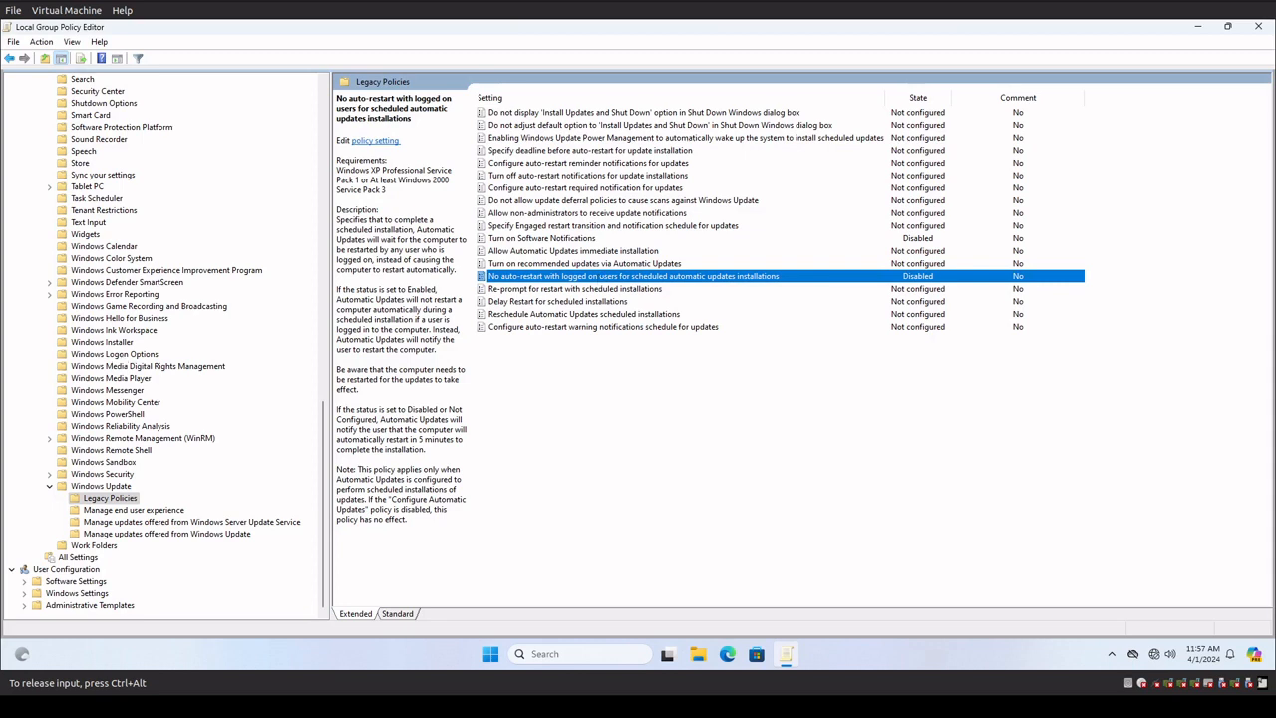
Step: Enable the 'Re-prompt for restart with scheduled installations' policy with a wait period of 30 minutes and save it
key(Down)
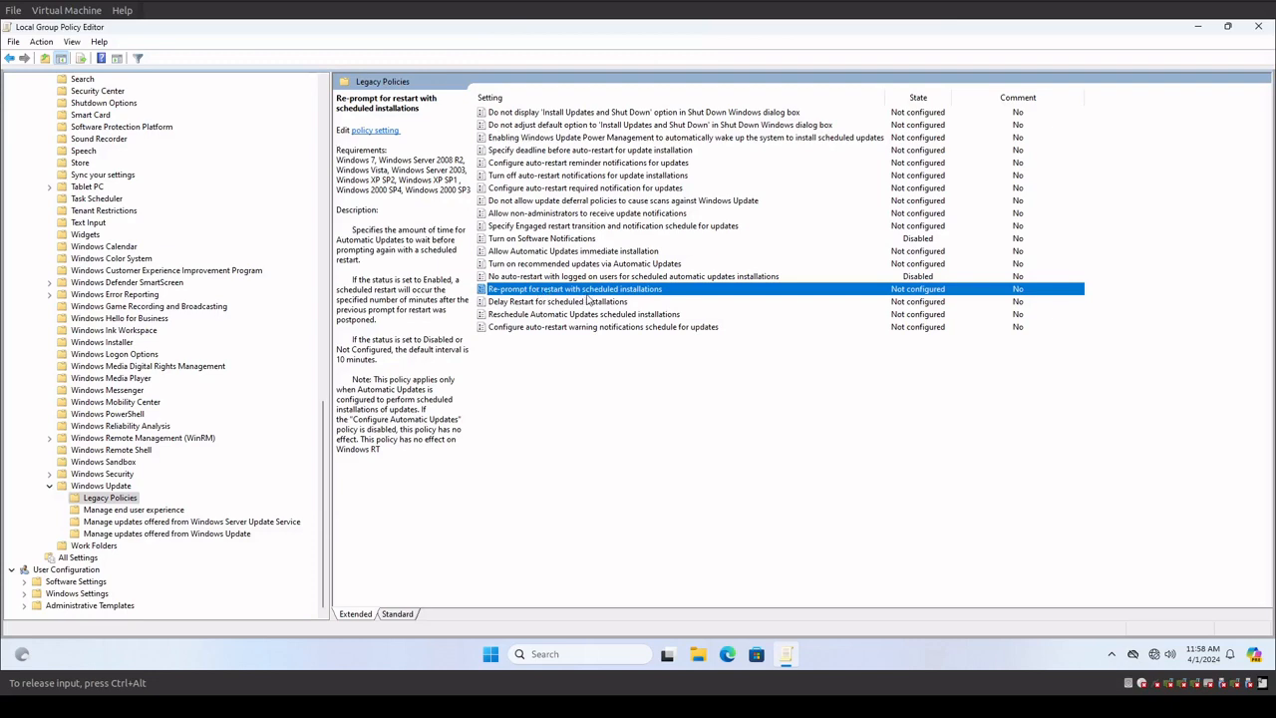
double_click(658, 292)
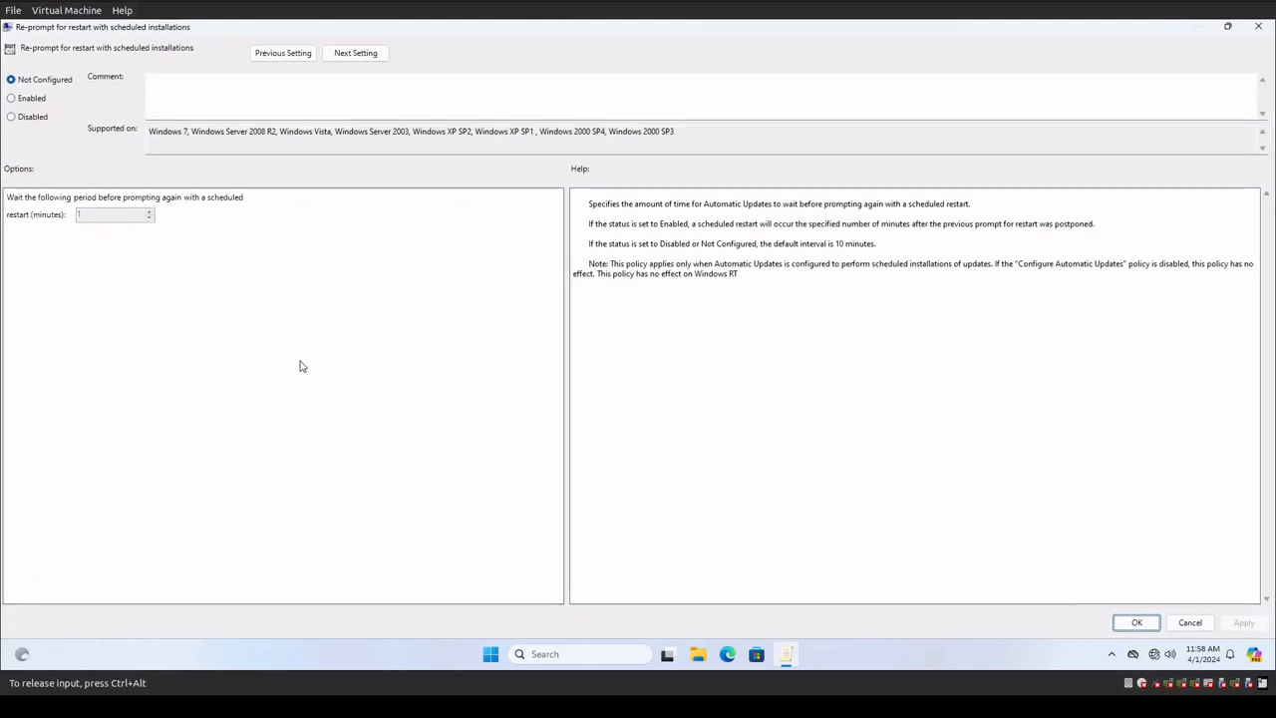
click(24, 99)
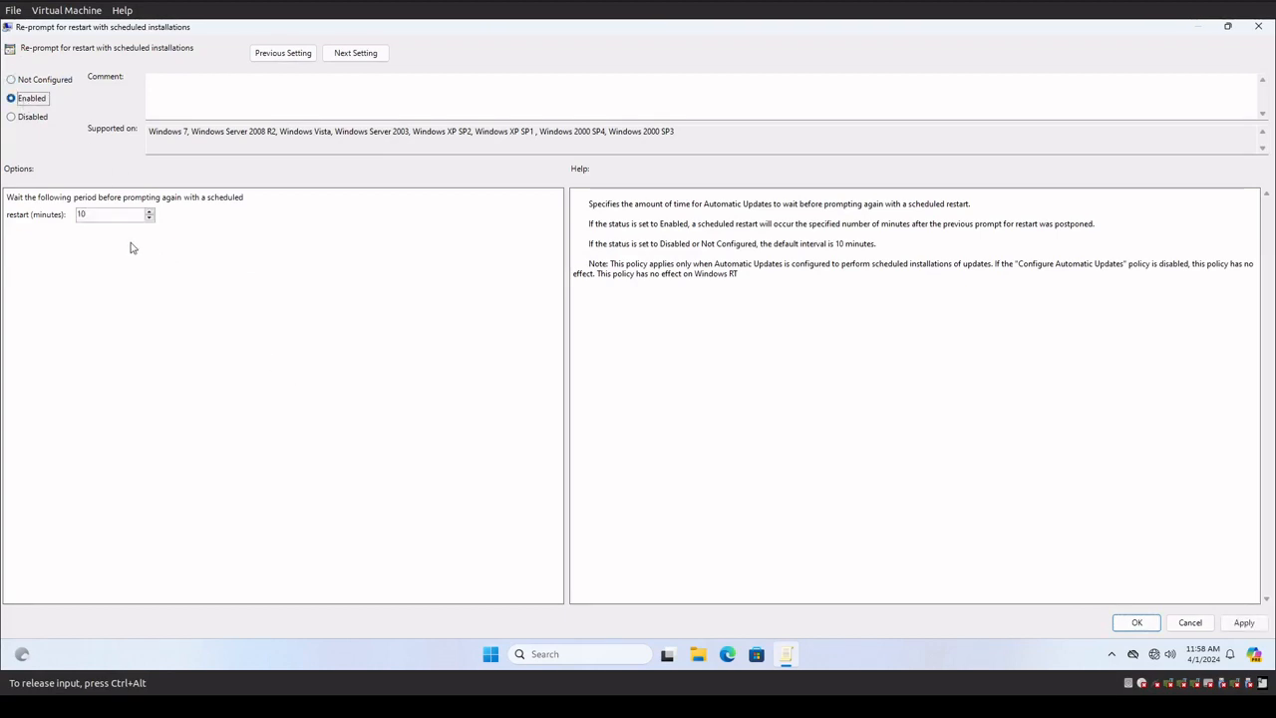
double_click(103, 216)
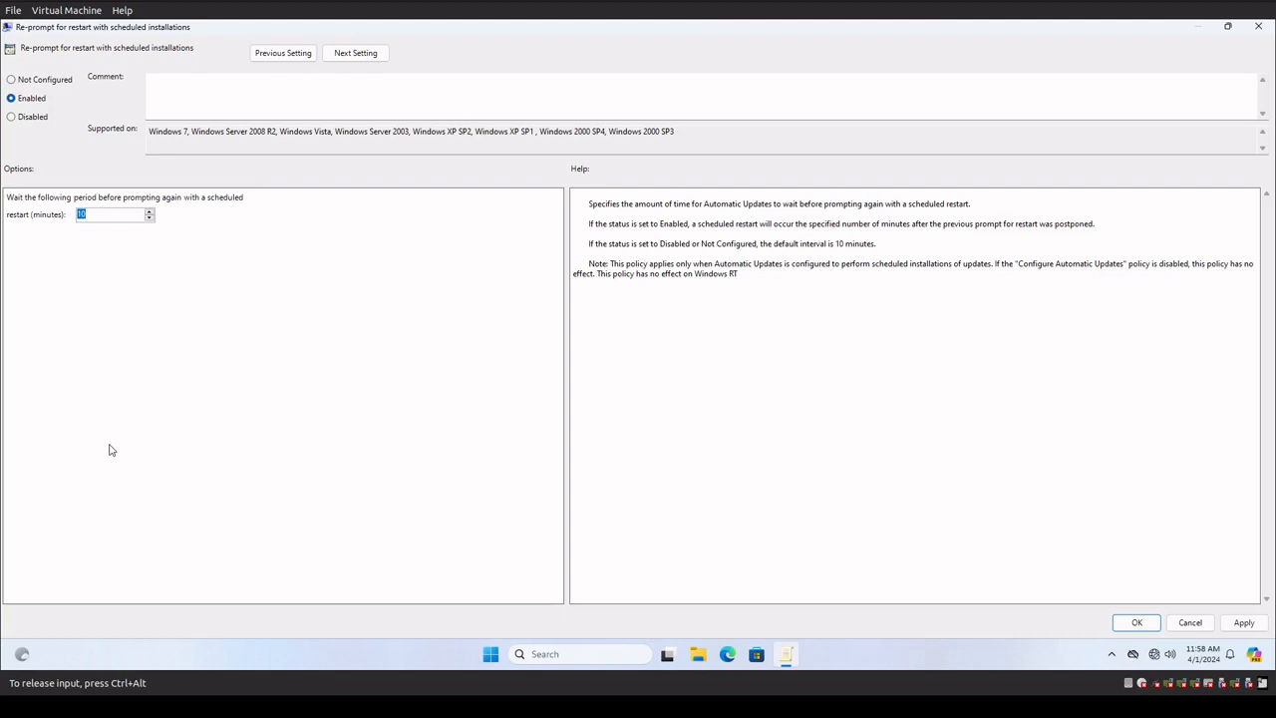
text(30)
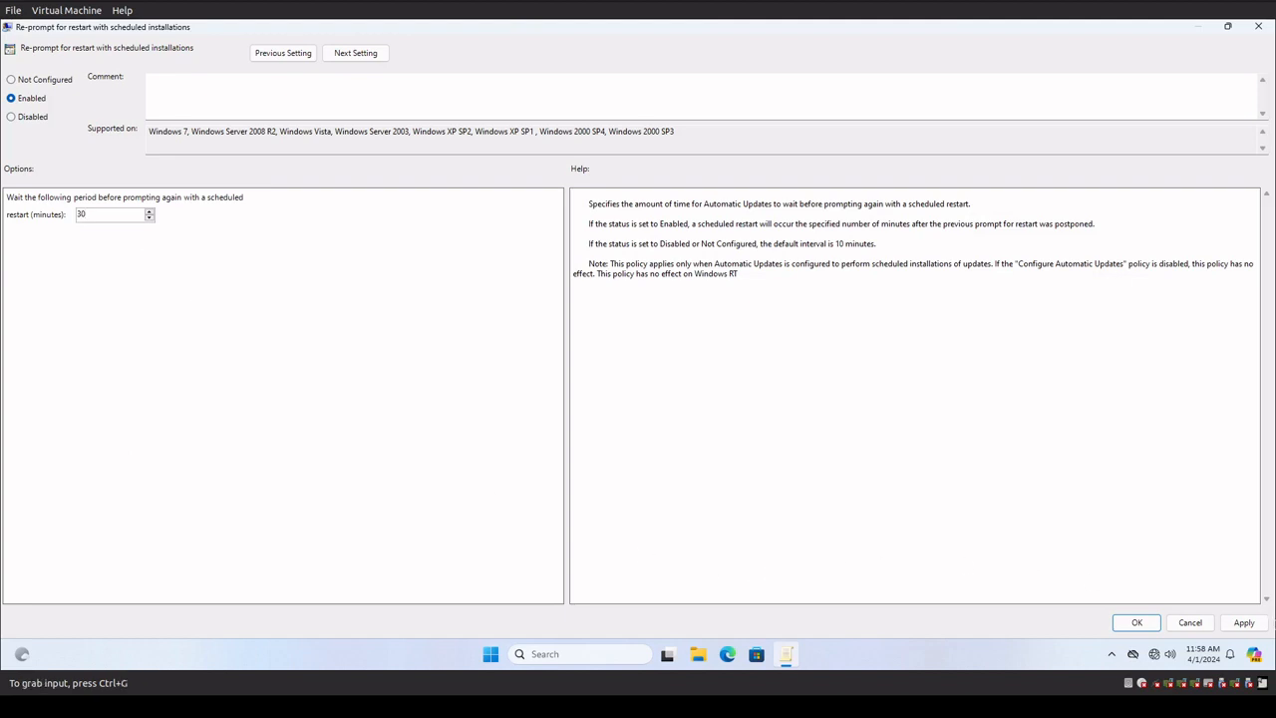
click(1246, 626)
click(1122, 618)
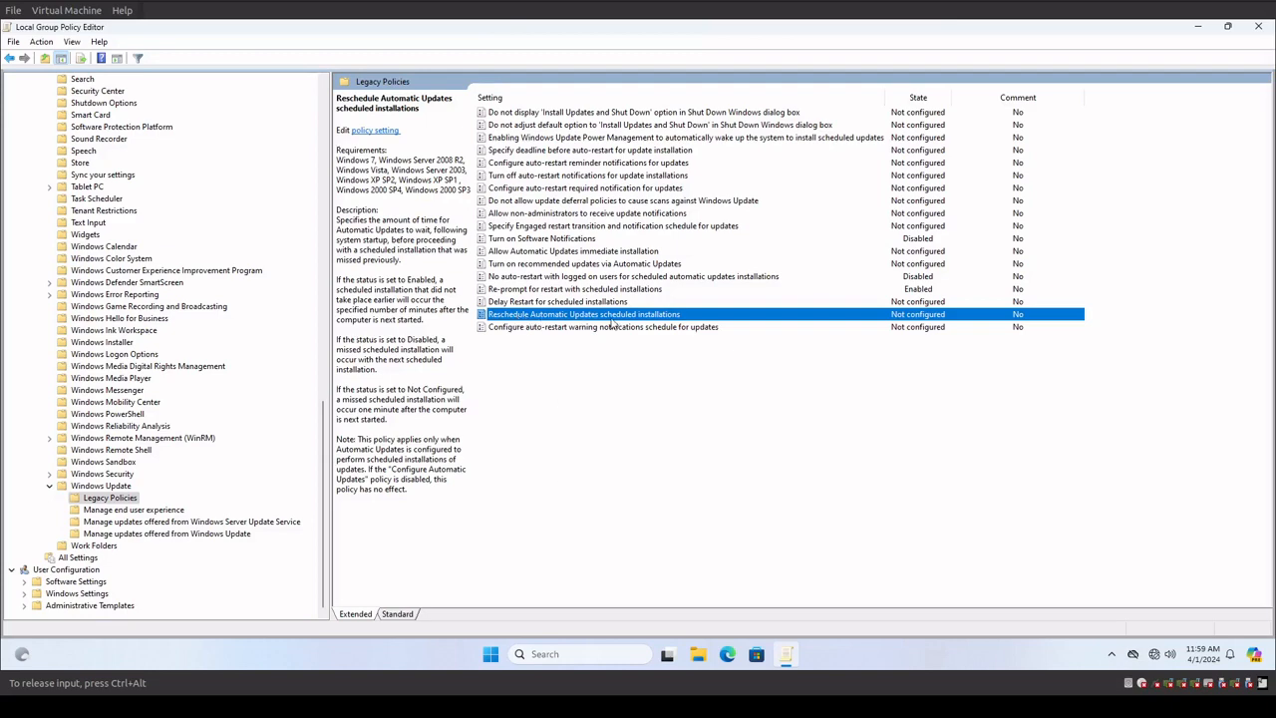
Step: Enable the 'Reschedule Automatic Updates scheduled installations' policy with a 15-minute wait after system startup and save it
double_click(664, 319)
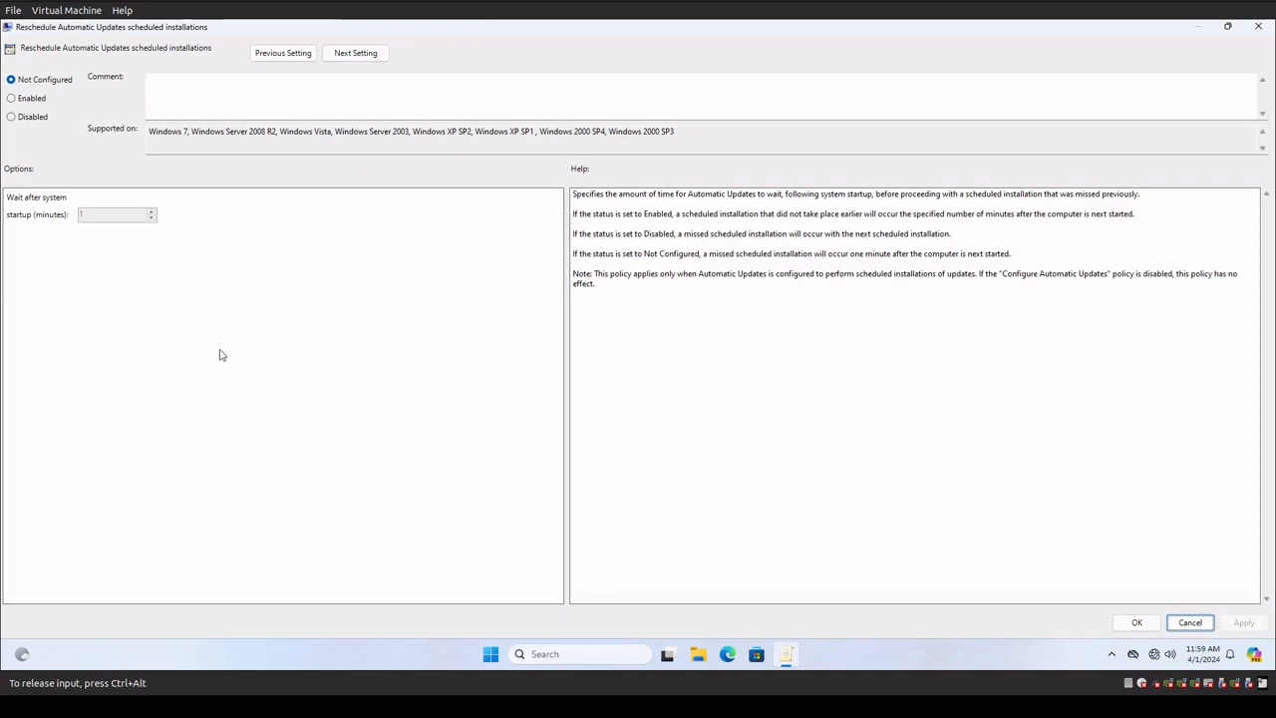
click(40, 100)
click(100, 213)
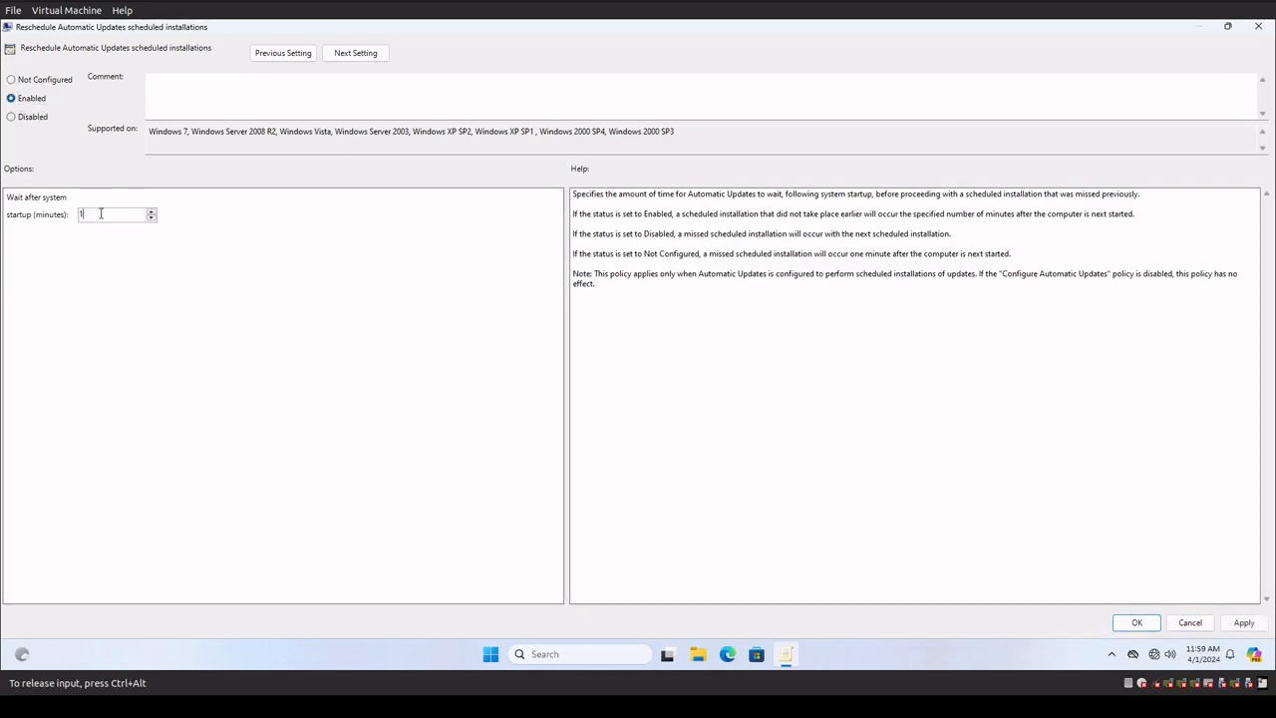
text(5)
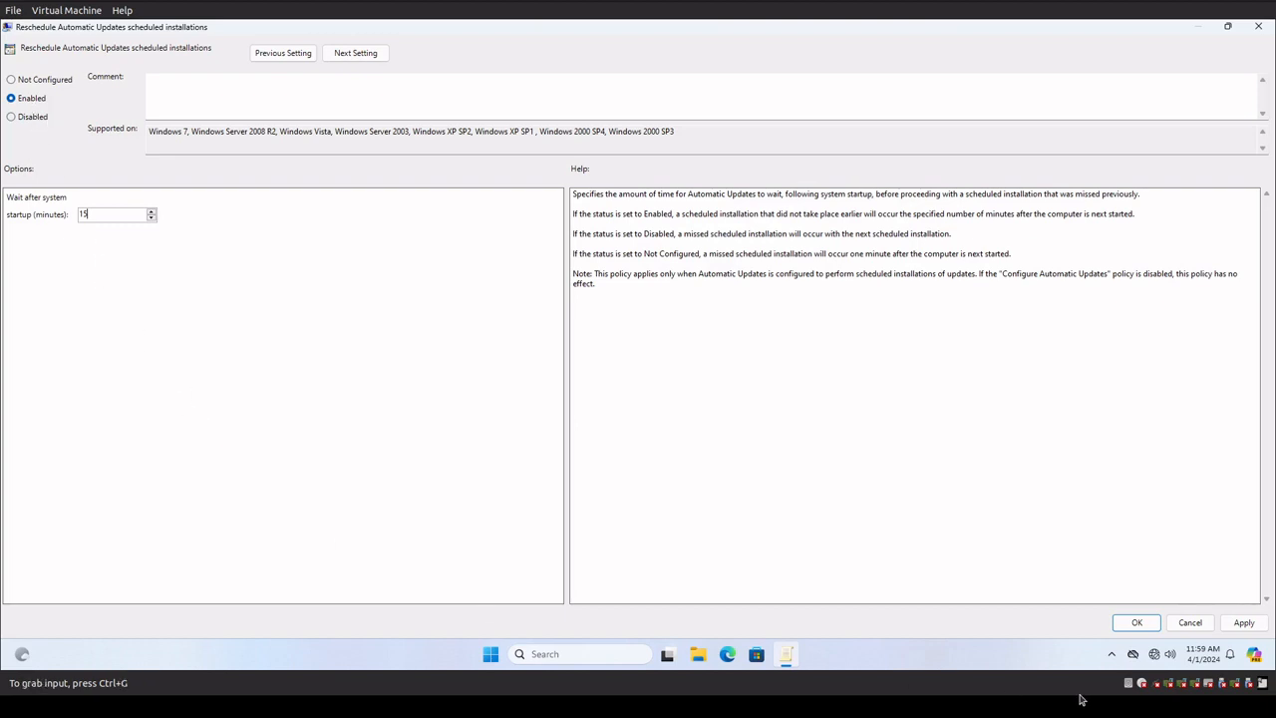
click(1244, 622)
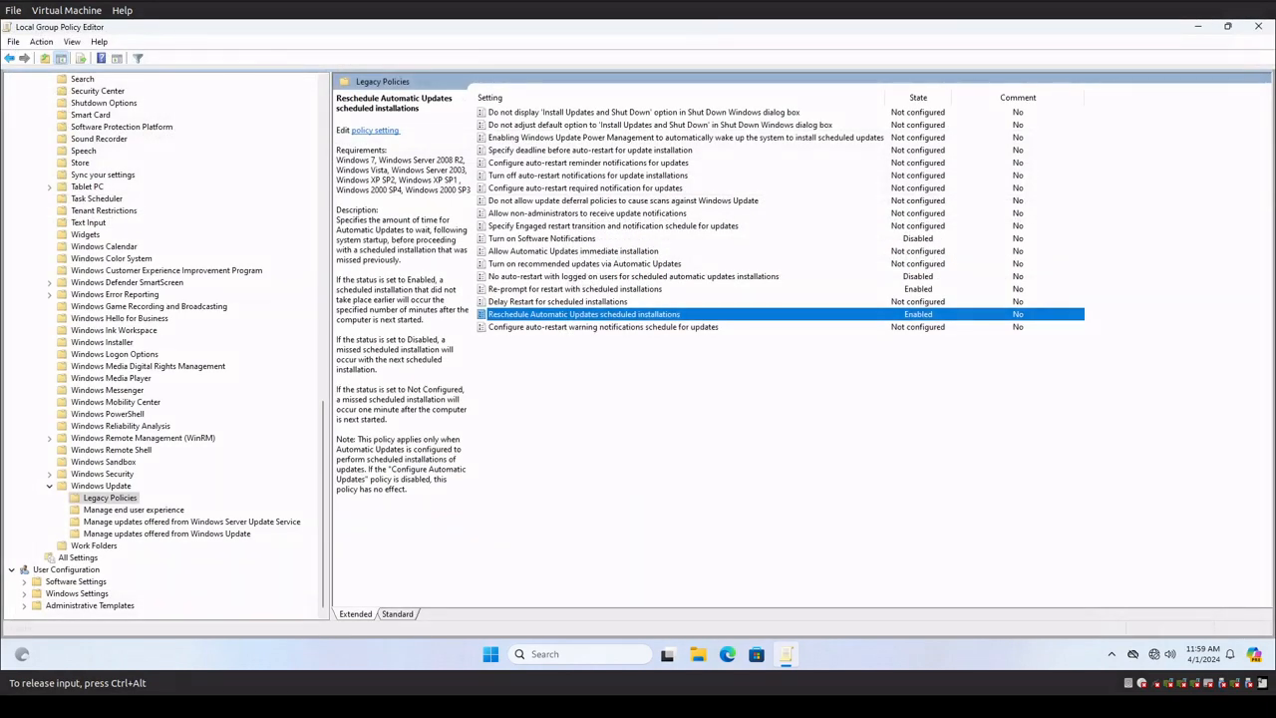
Step: In Manage end user experience, enable 'Turn off auto-restart for updates during active hours' with active hours from 5 PM to 3 AM
click(133, 509)
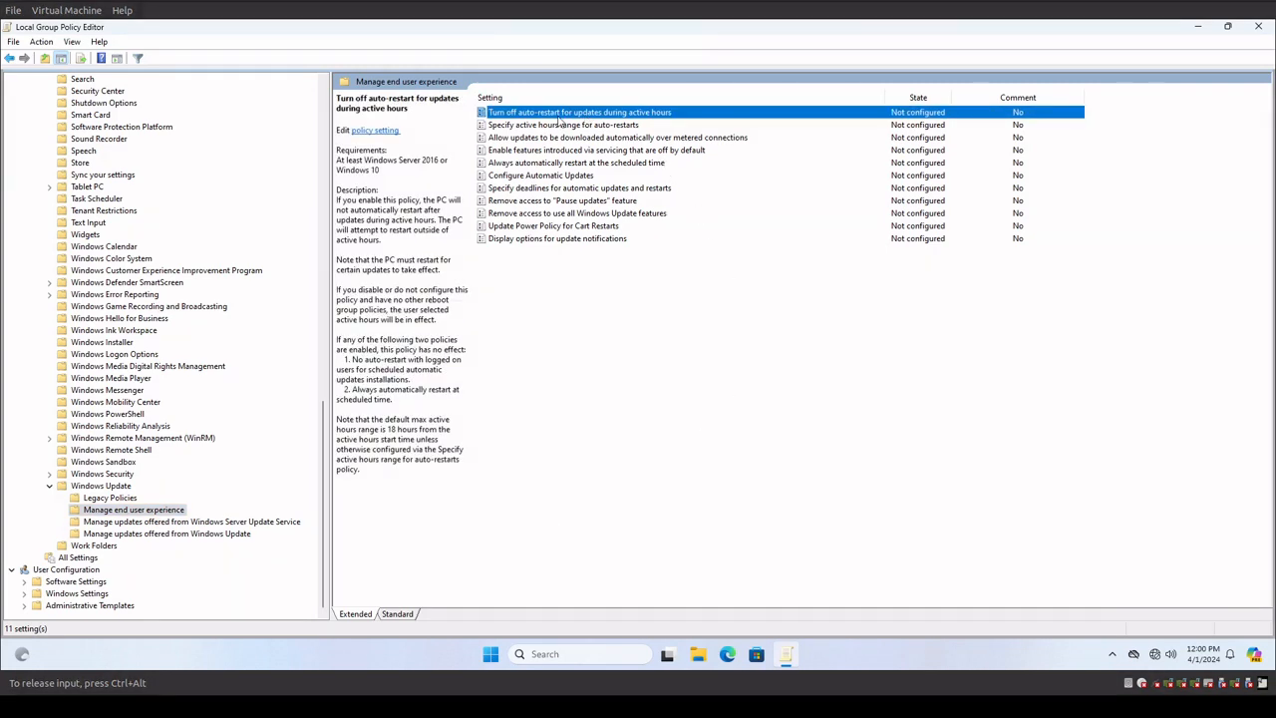
double_click(559, 115)
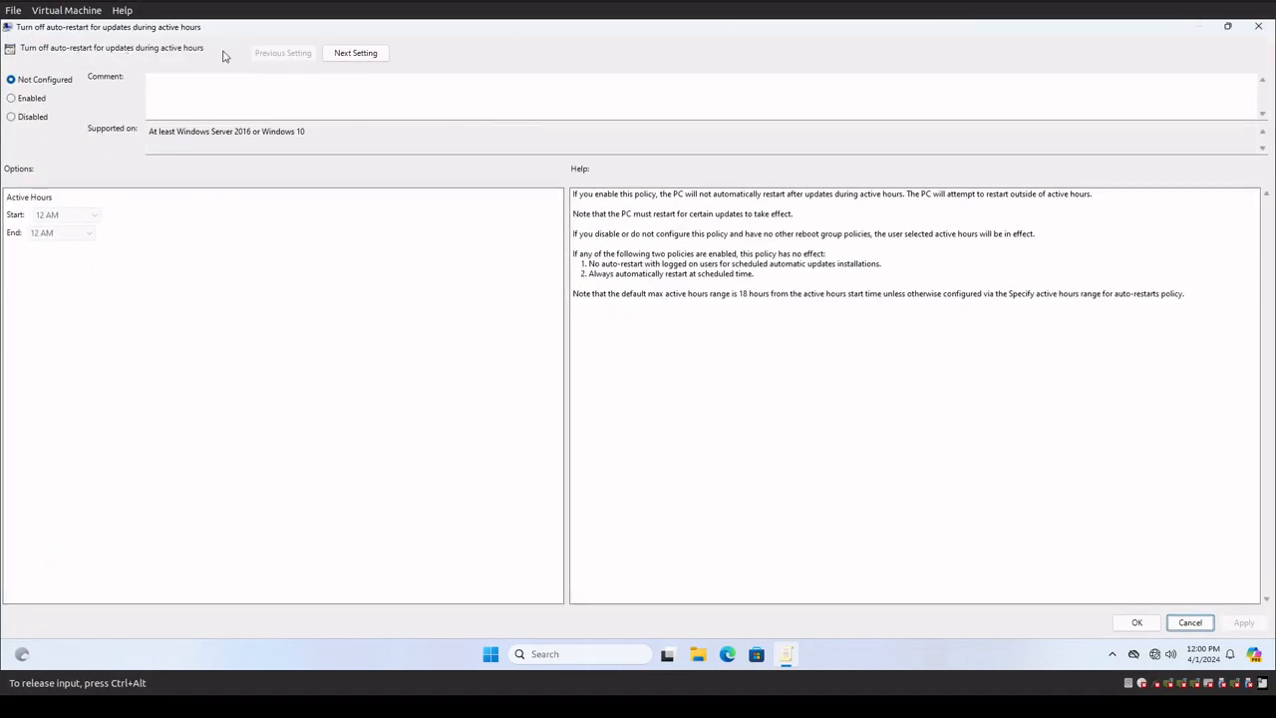
click(40, 101)
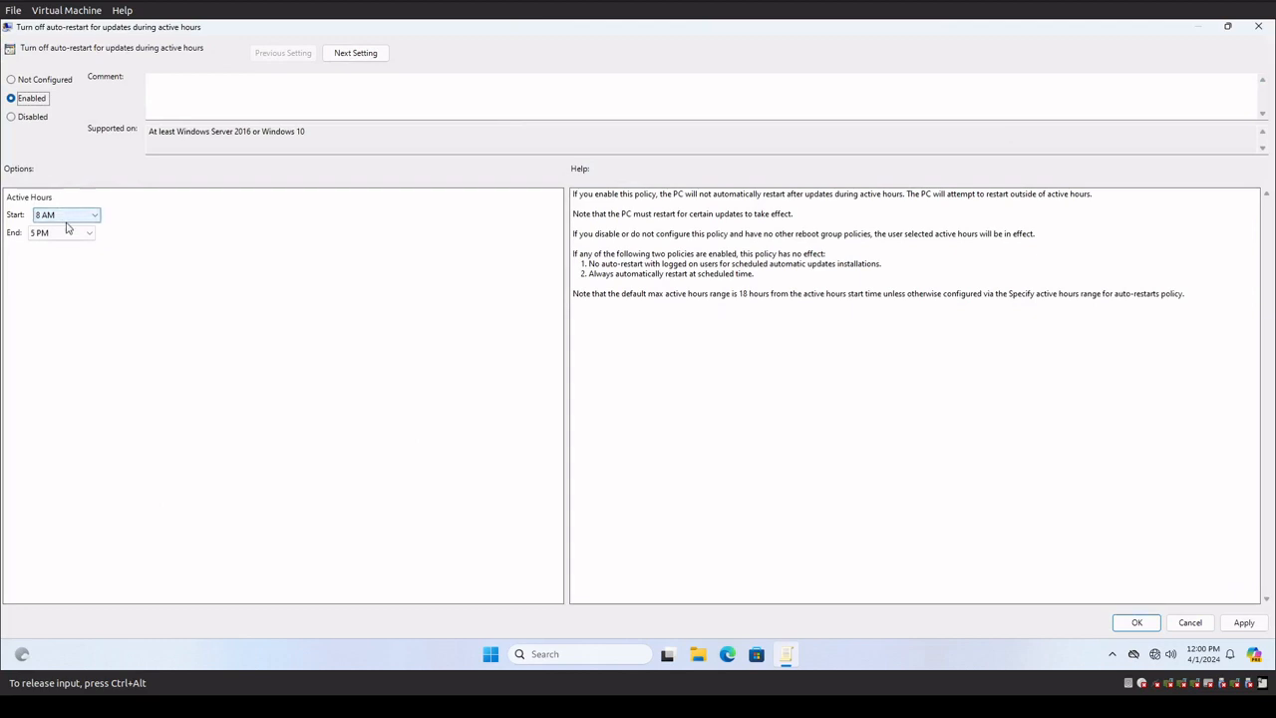
click(67, 216)
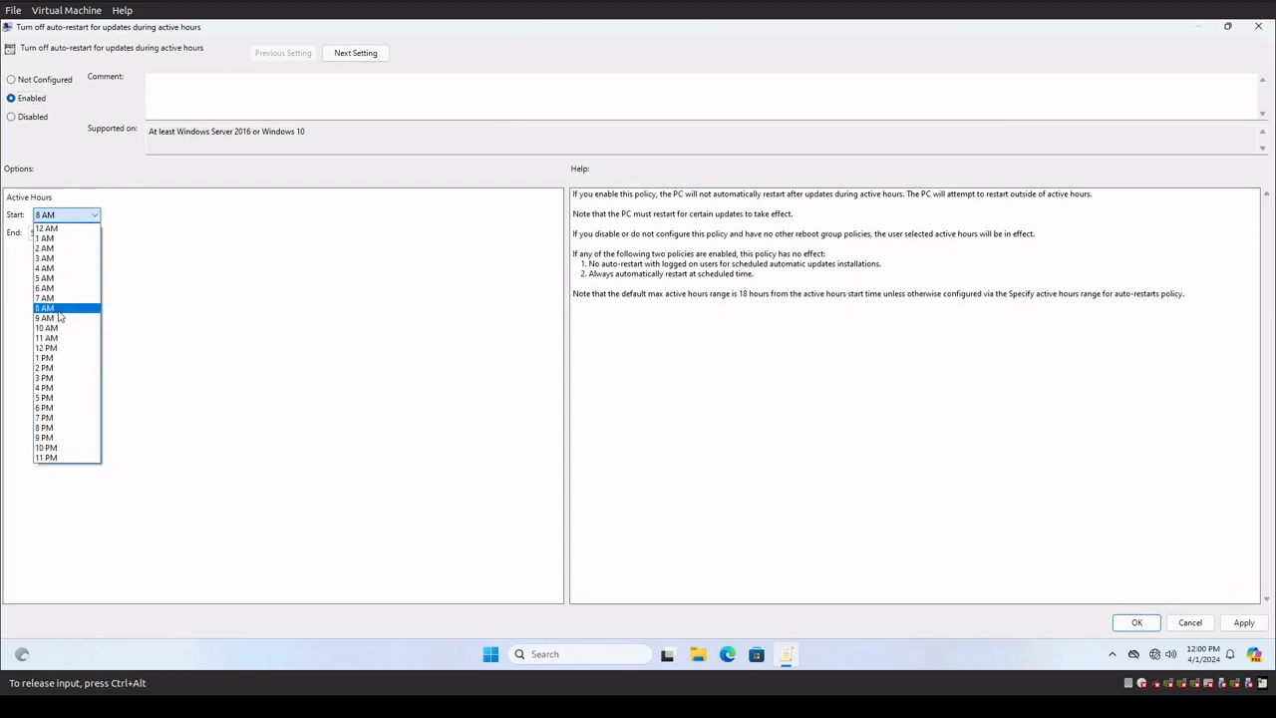
click(58, 399)
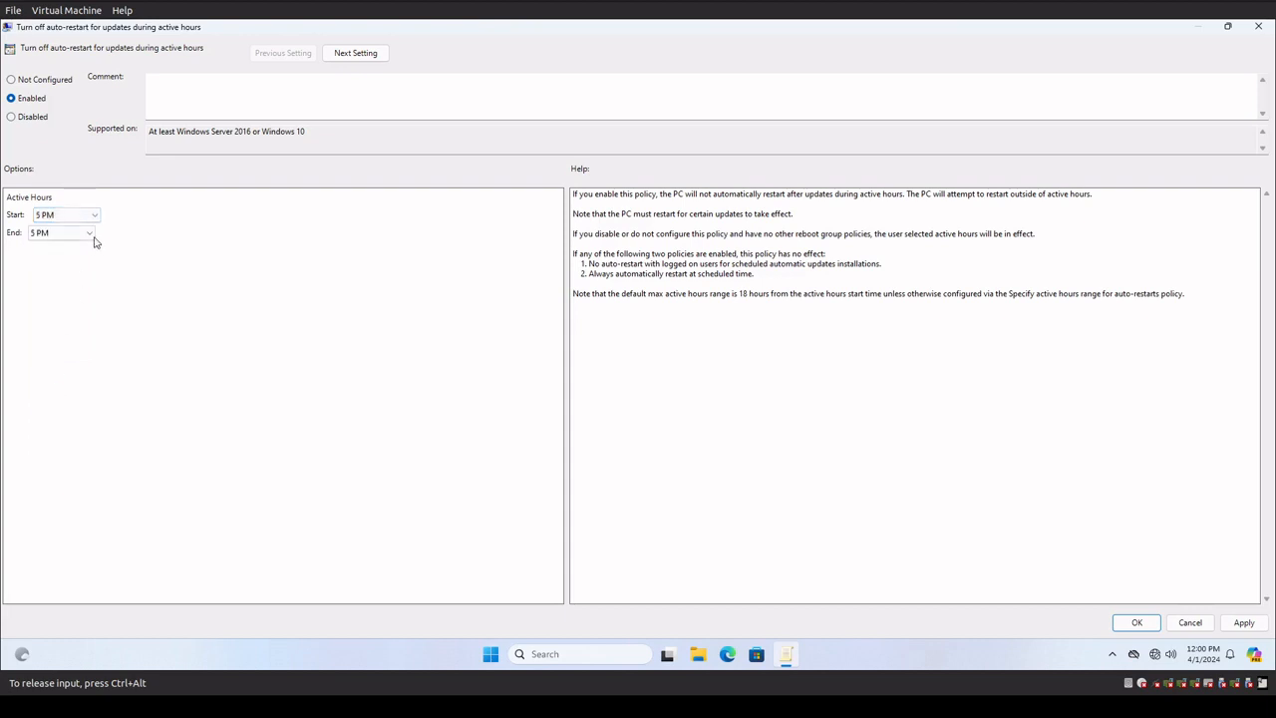
click(91, 235)
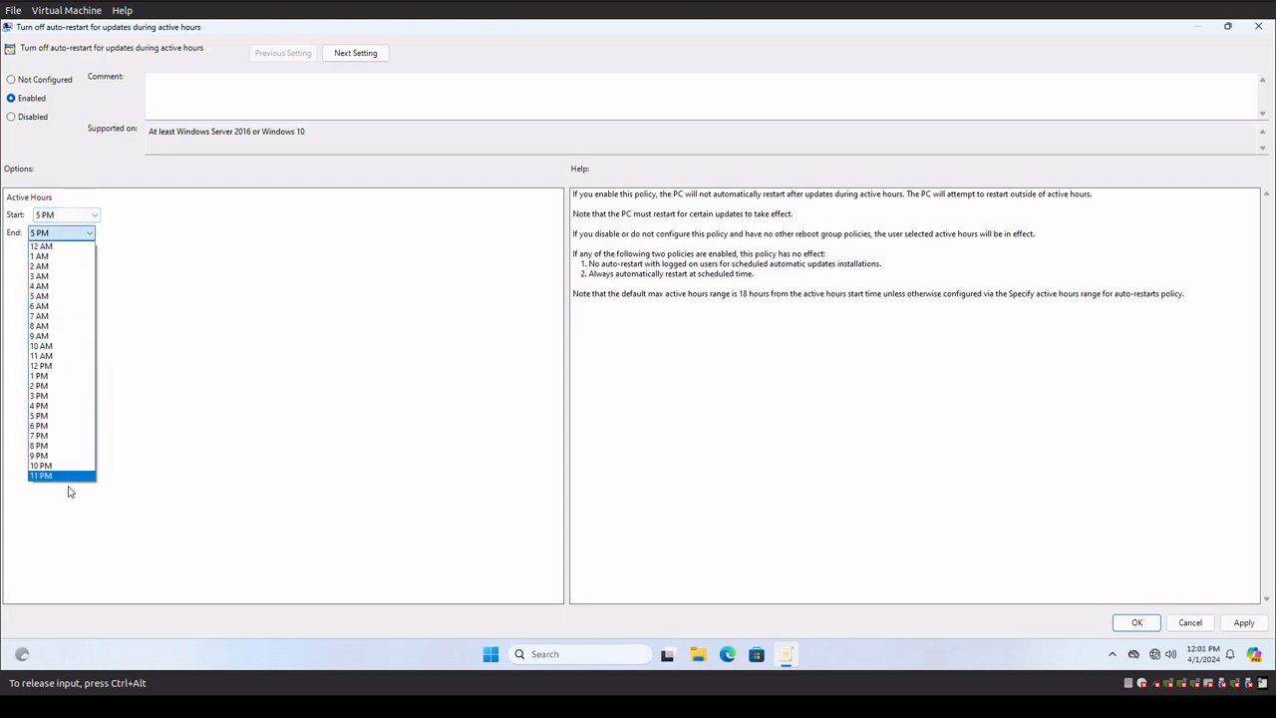
click(45, 277)
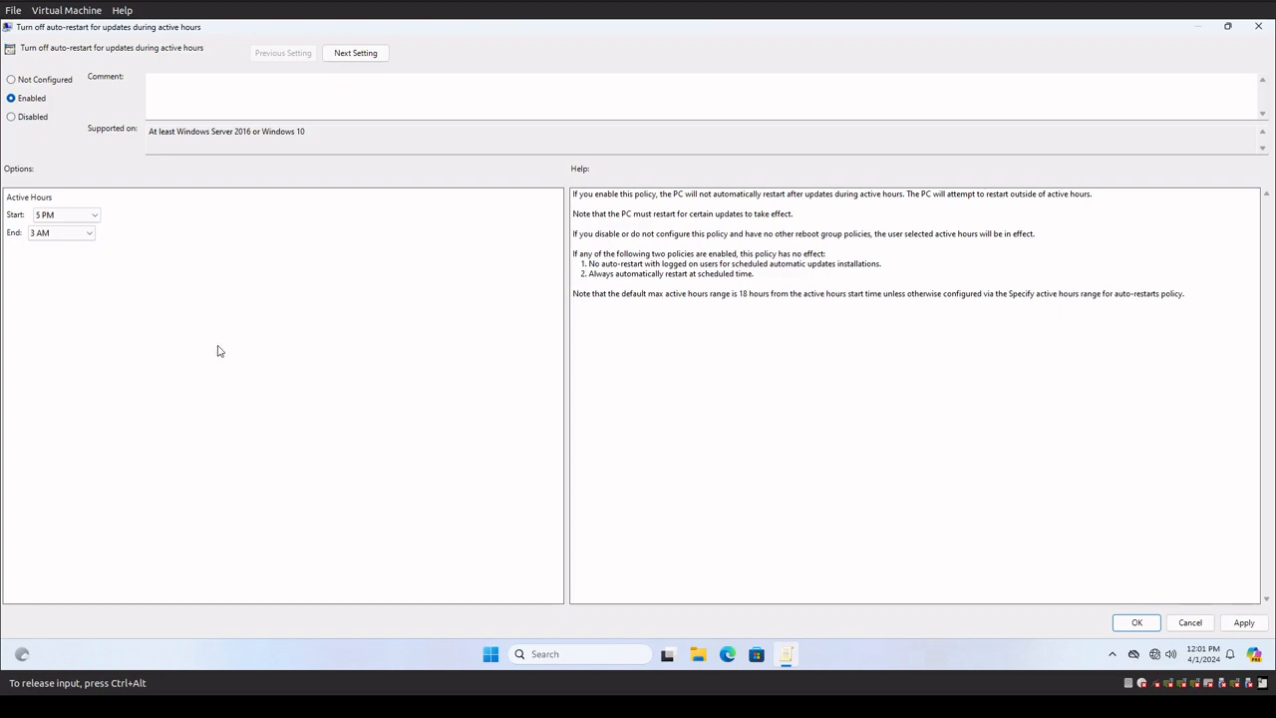
click(1246, 624)
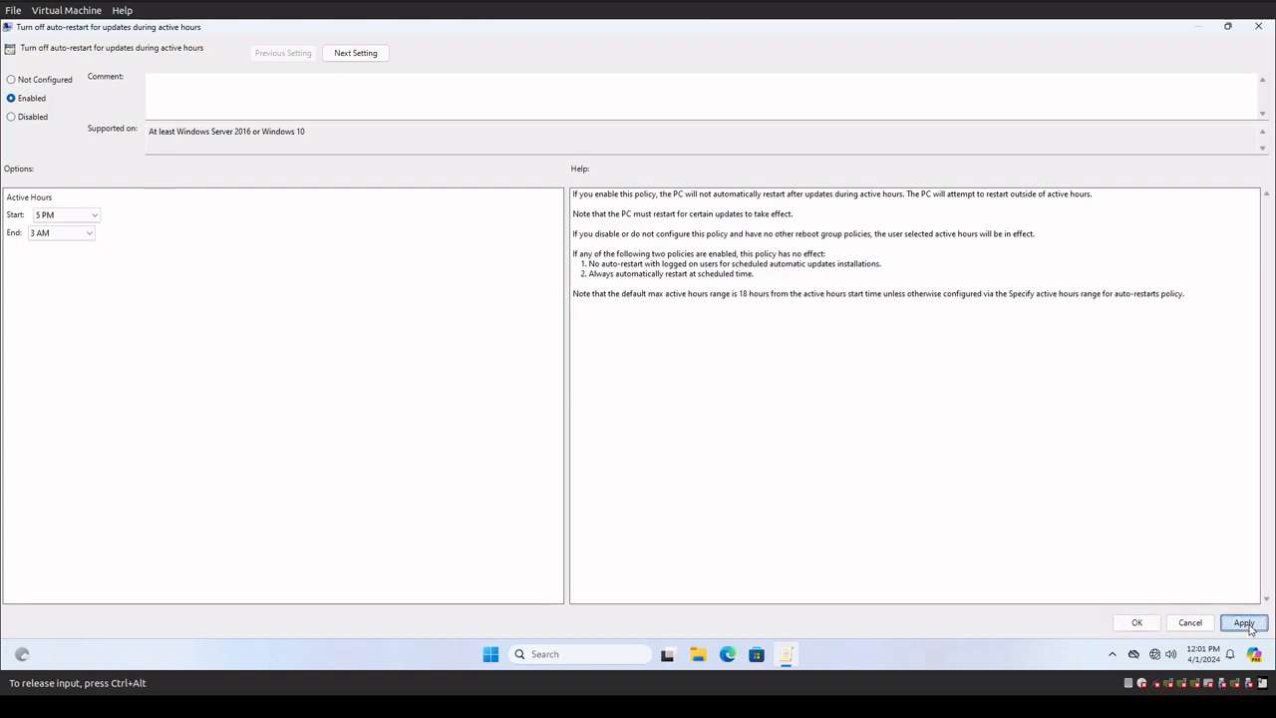
click(1145, 630)
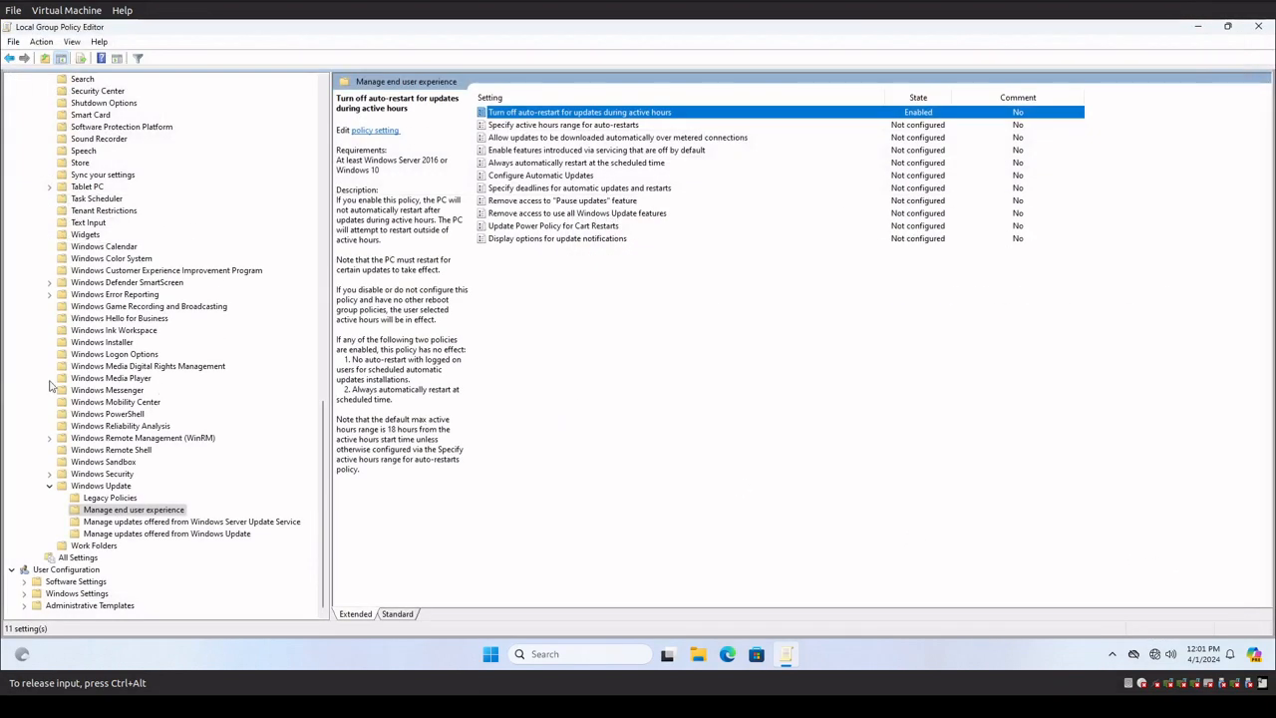
Step: Set the 'Enable features introduced via servicing that are off by default' policy to Disabled and save it
key(Down)
key(Down)
key(Down)
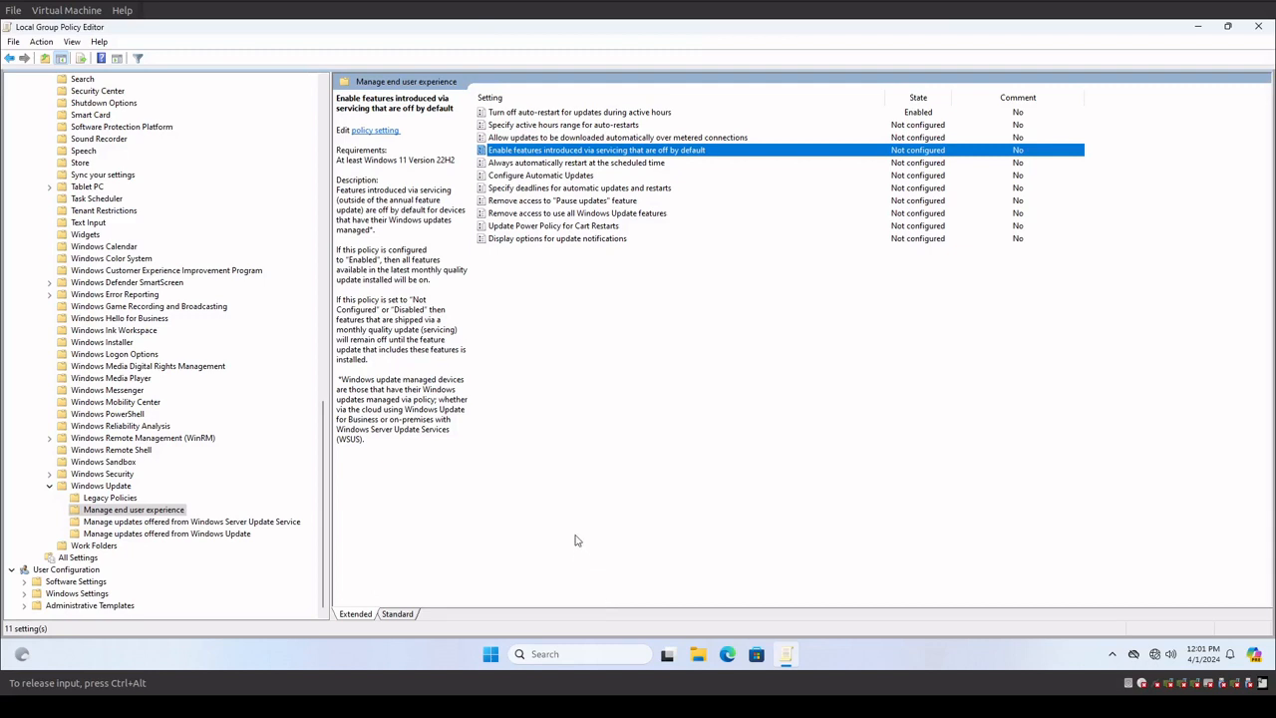
double_click(693, 151)
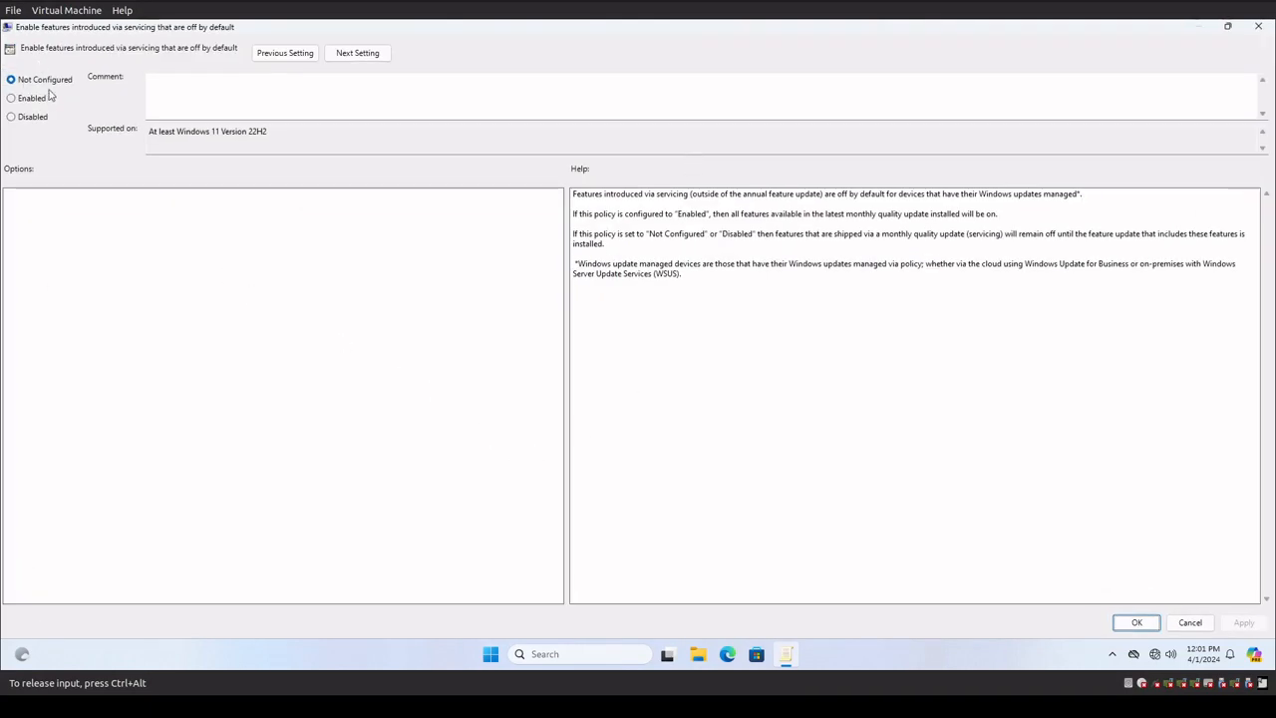
click(36, 118)
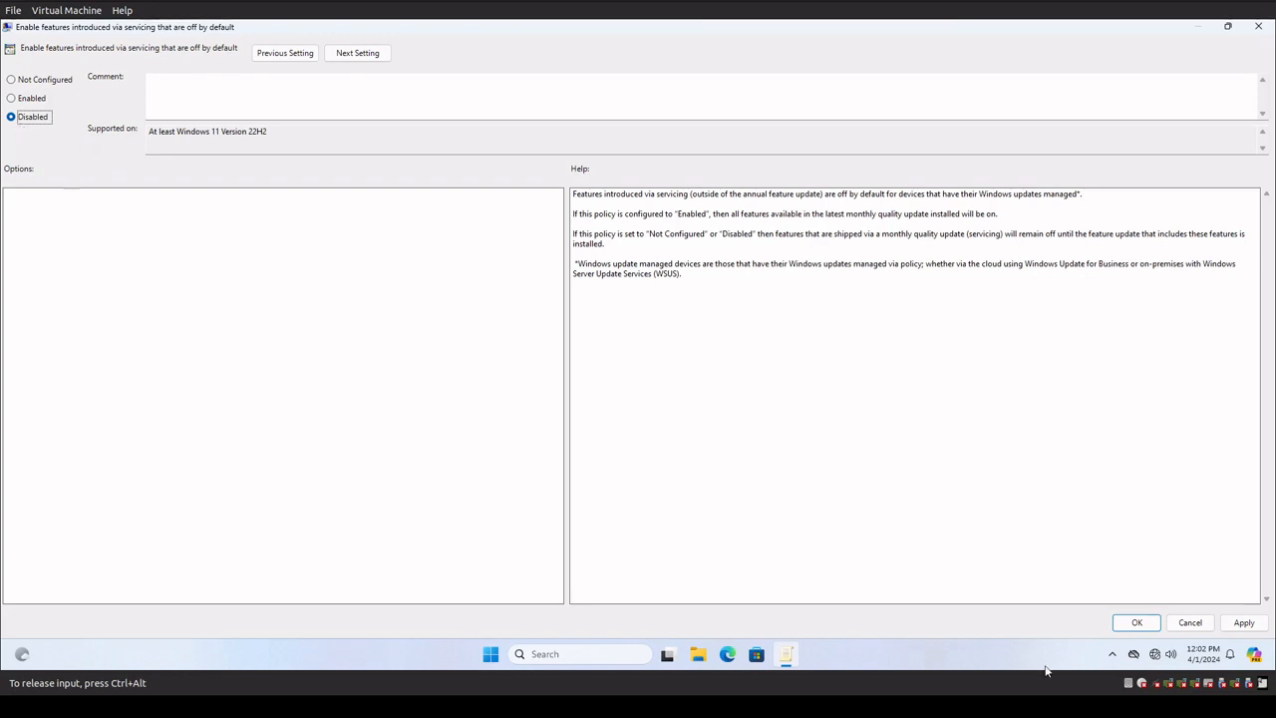
click(1137, 622)
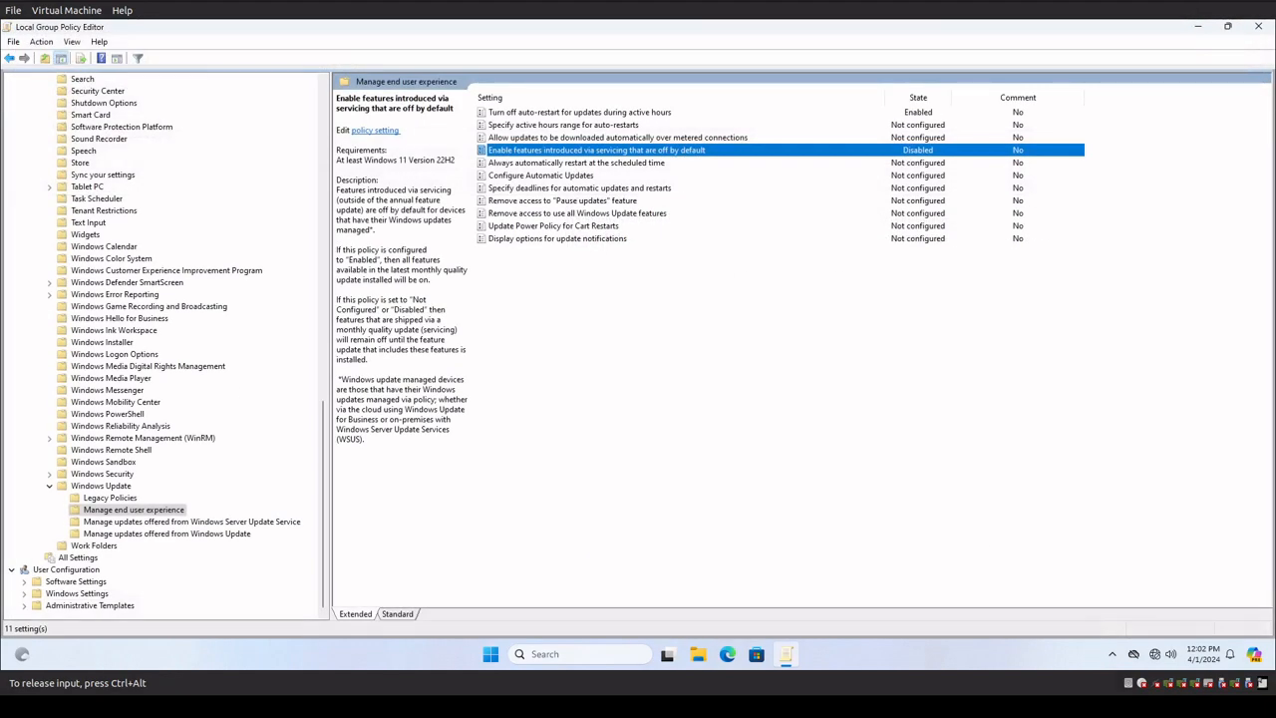
Step: Enable the 'Always automatically restart at the scheduled time' policy, keeping the 15-minute restart timer, and save it
key(Down)
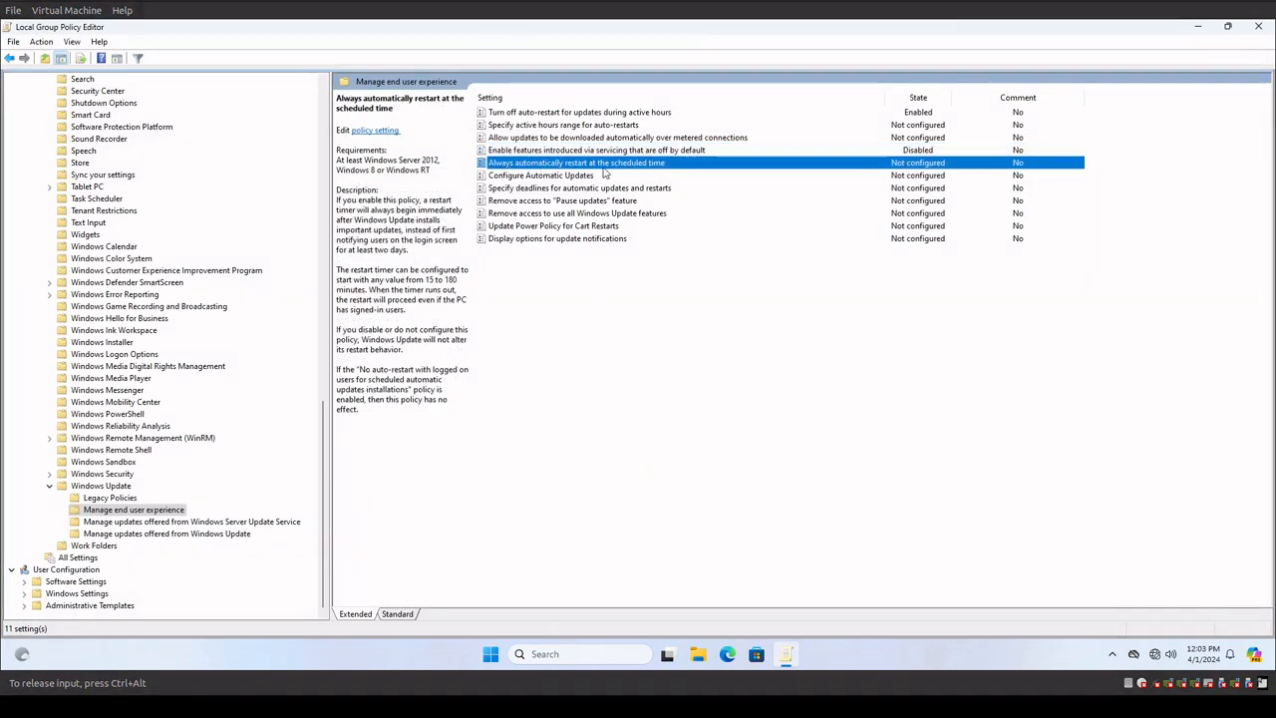
double_click(669, 169)
click(45, 108)
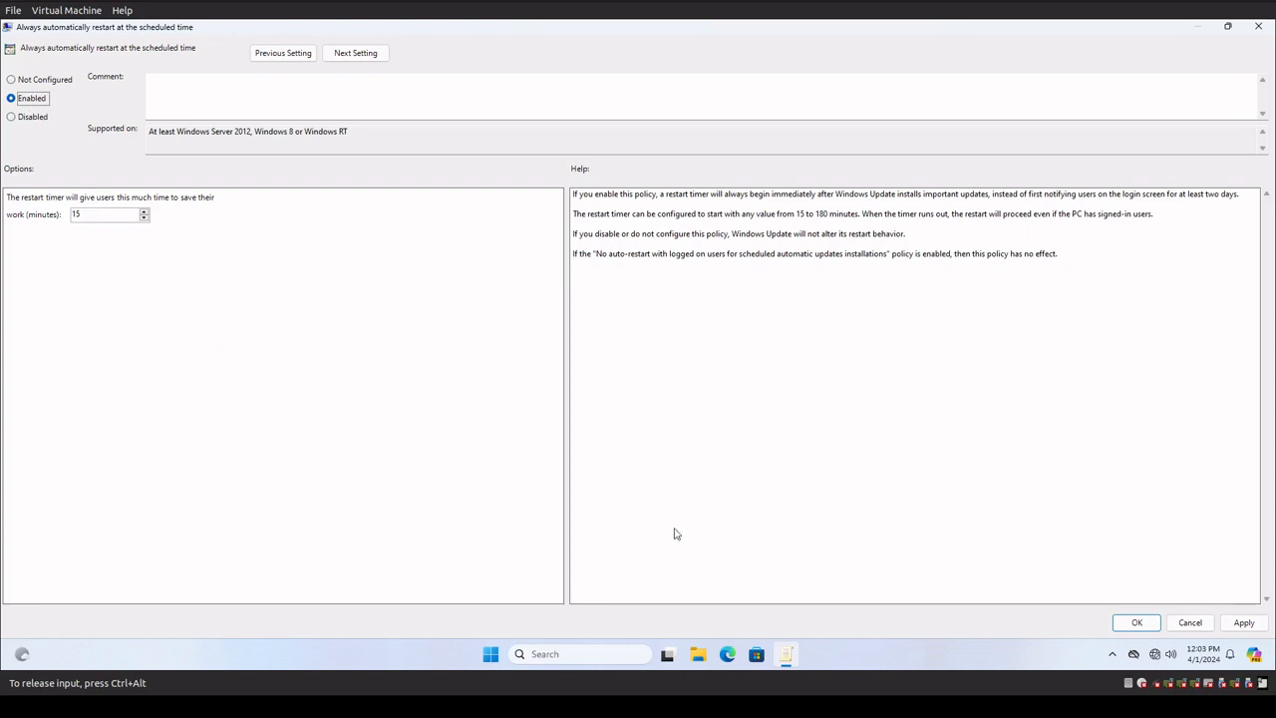
click(1243, 622)
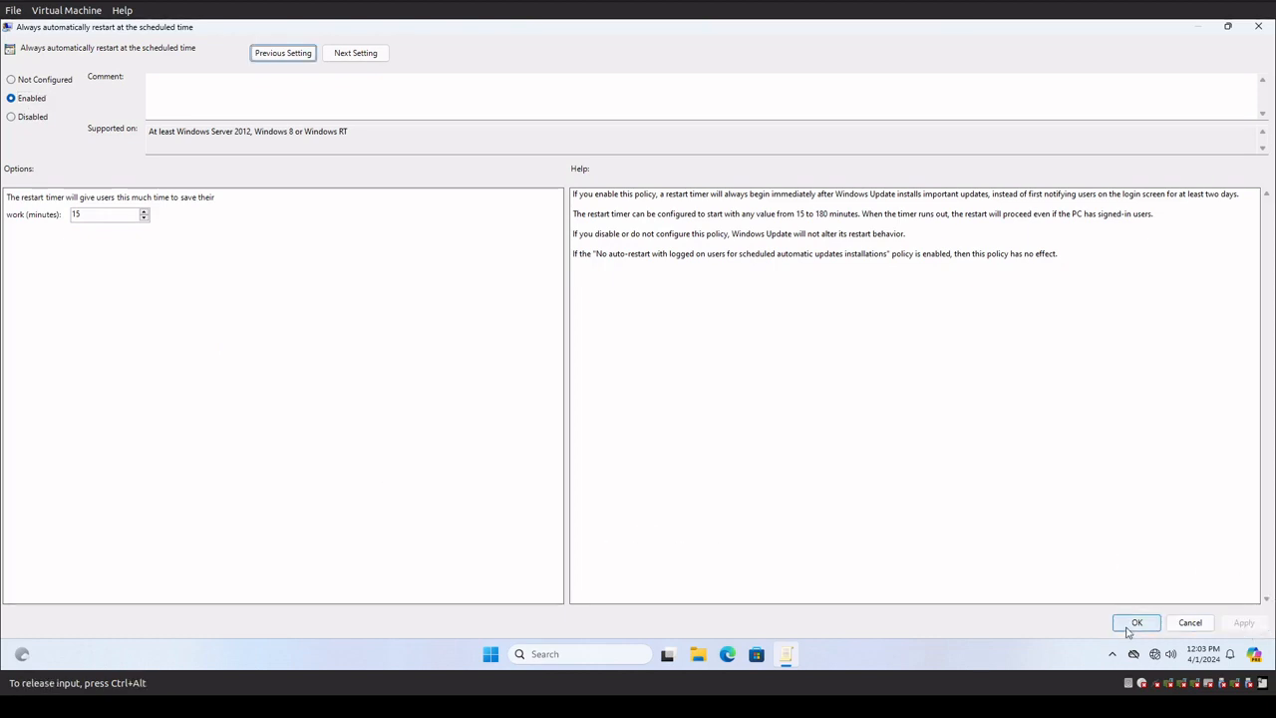
click(1136, 623)
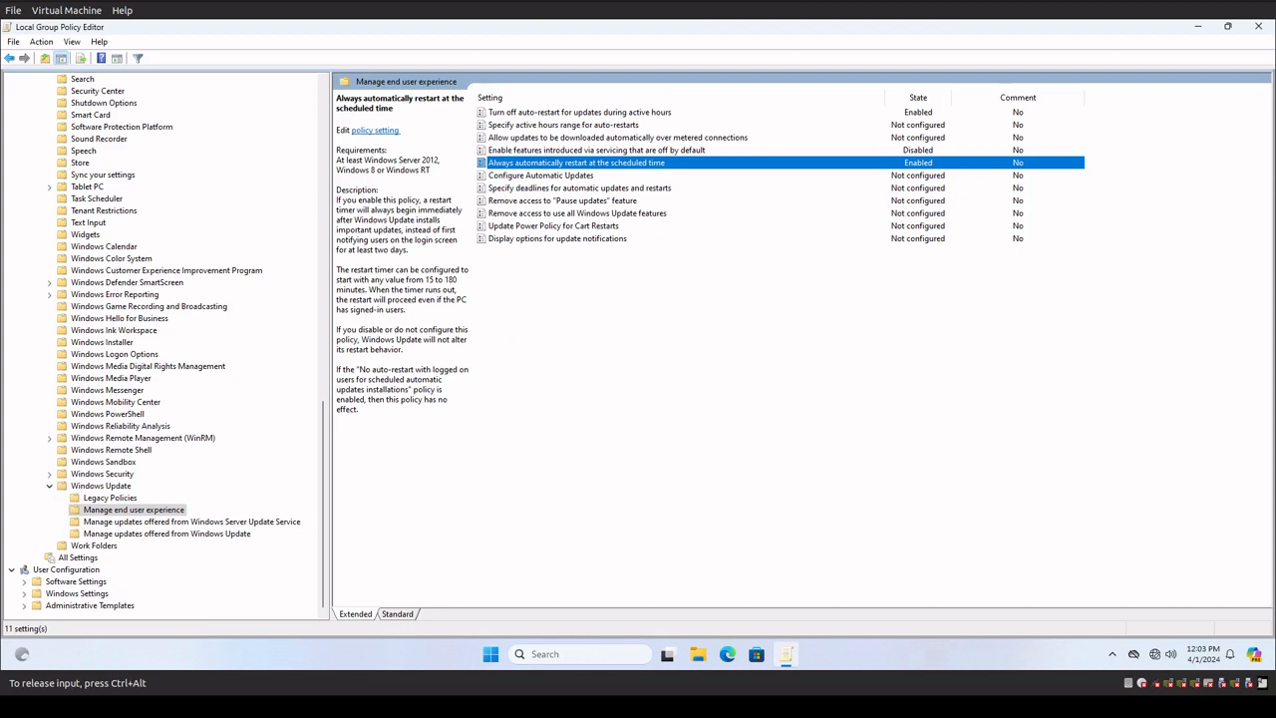
Step: Enable the 'Configure Automatic Updates' policy and set its updating mode to '4 - Auto download and schedule the install'
key(Down)
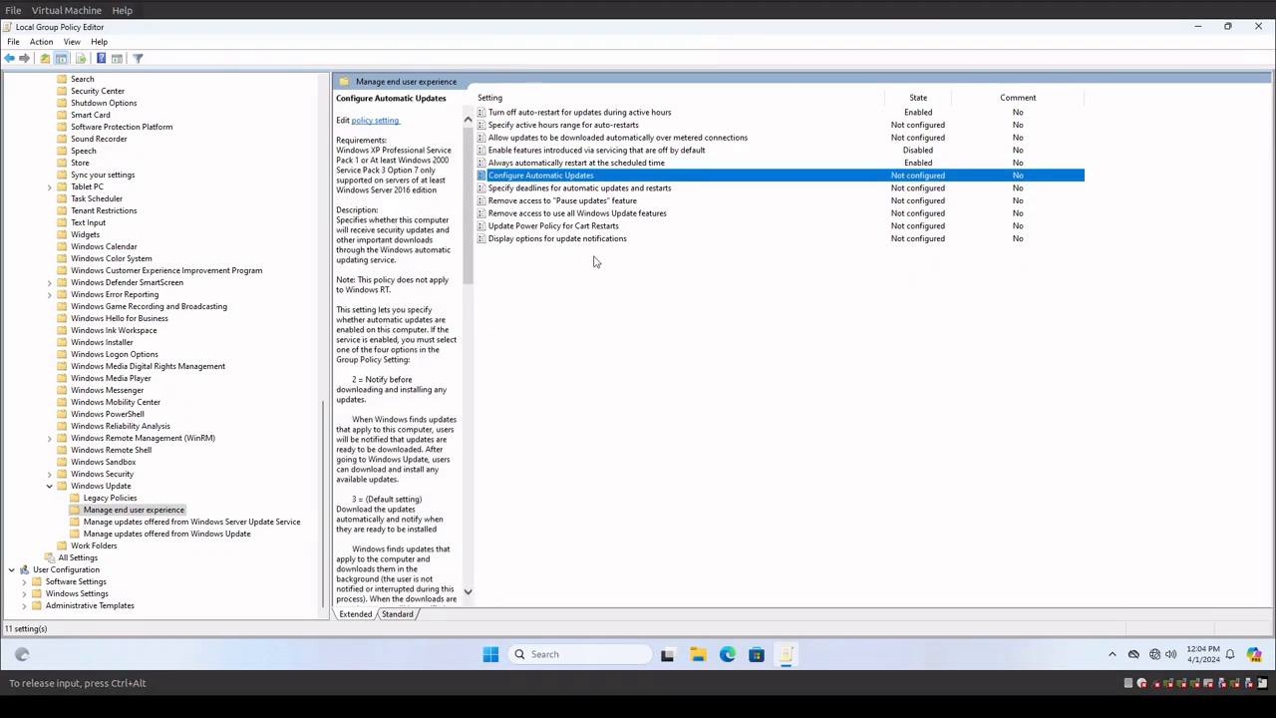
double_click(534, 179)
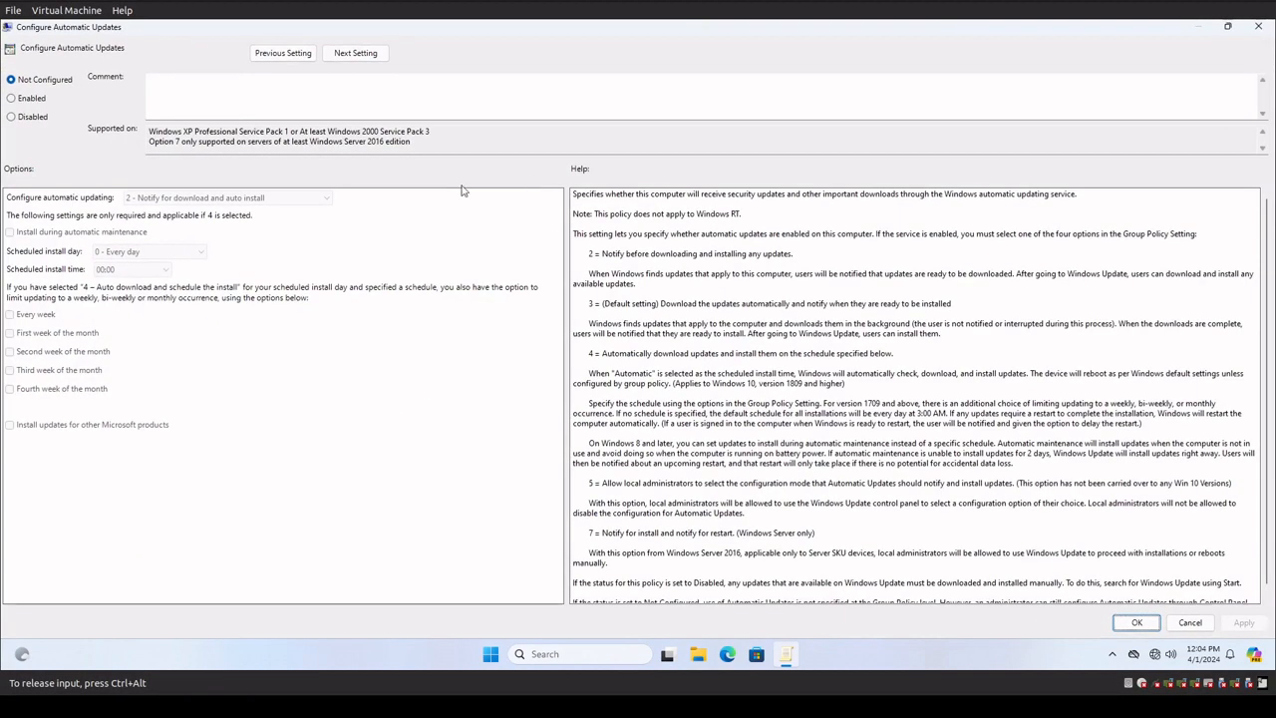
click(32, 100)
click(227, 197)
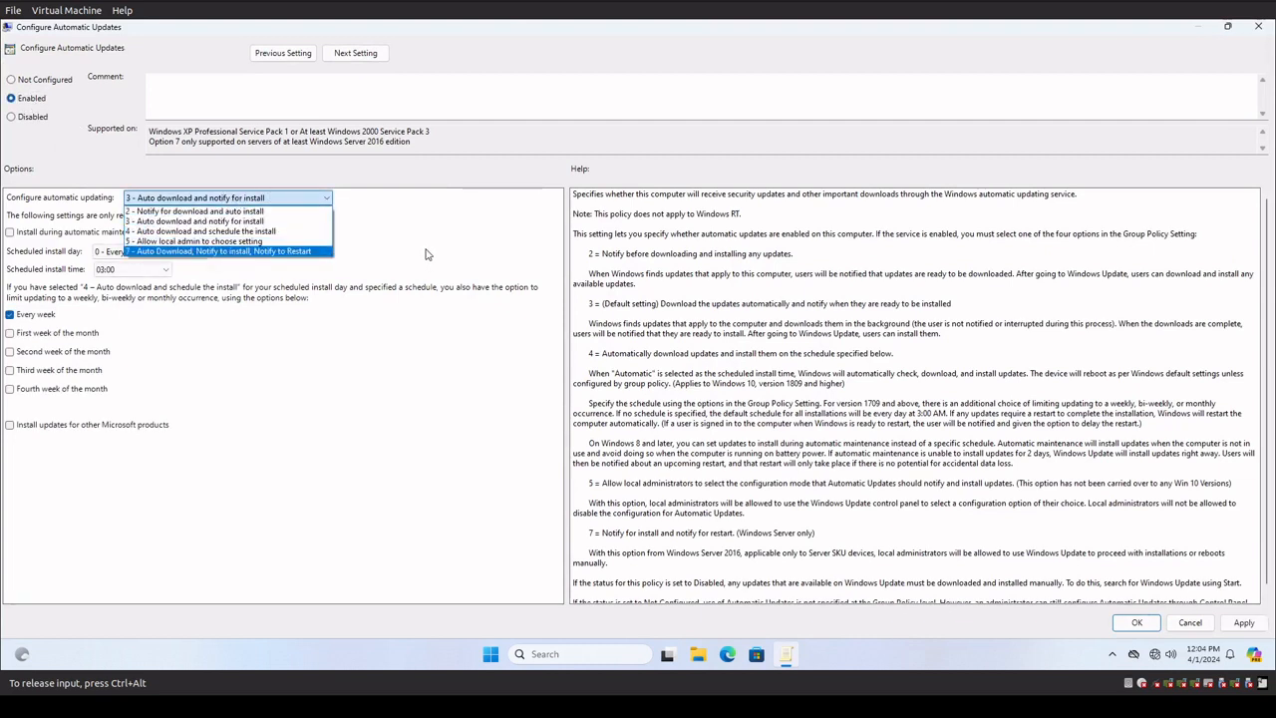
click(310, 236)
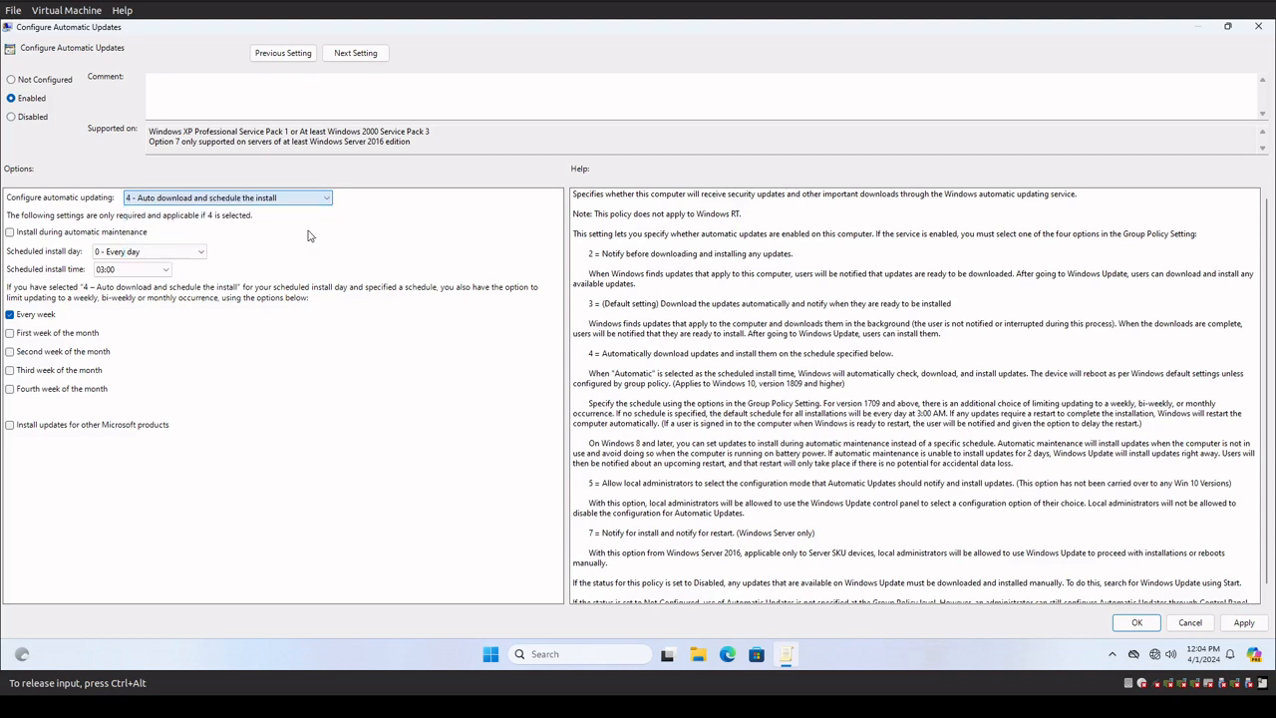
Step: Turn on installation during automatic maintenance and schedule installs for every Thursday at 04:00
click(23, 236)
click(172, 255)
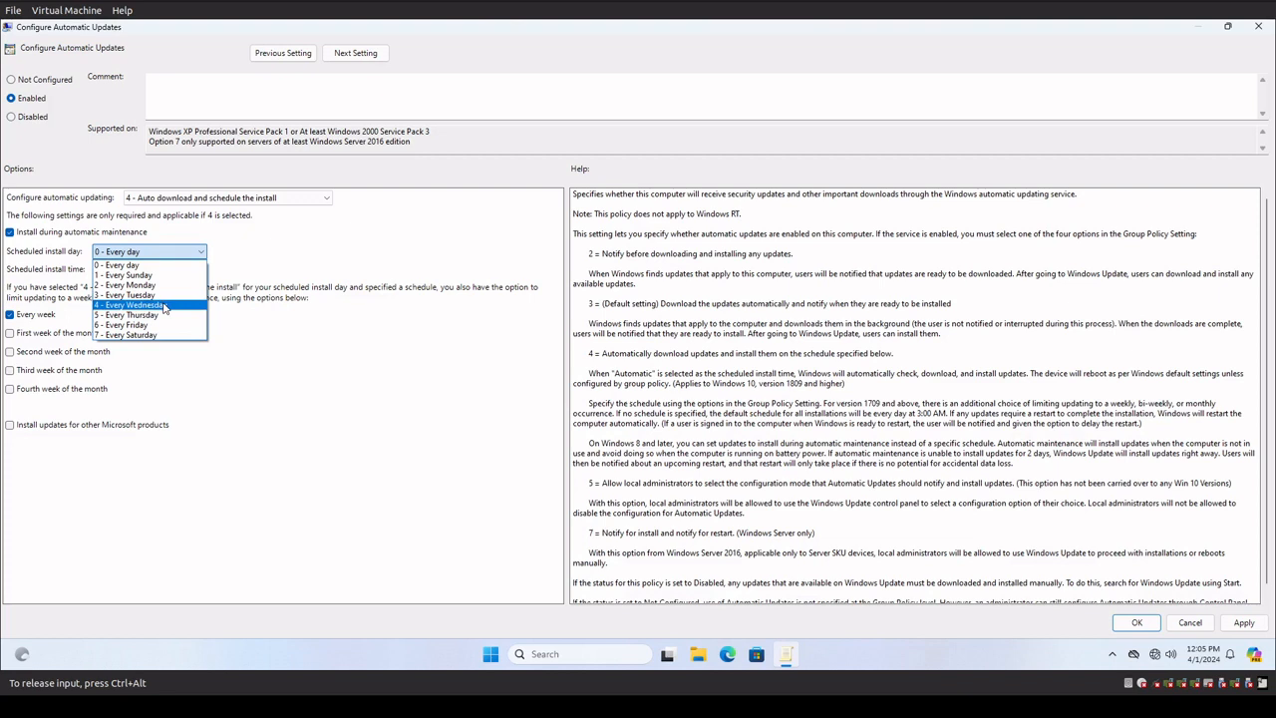
click(161, 315)
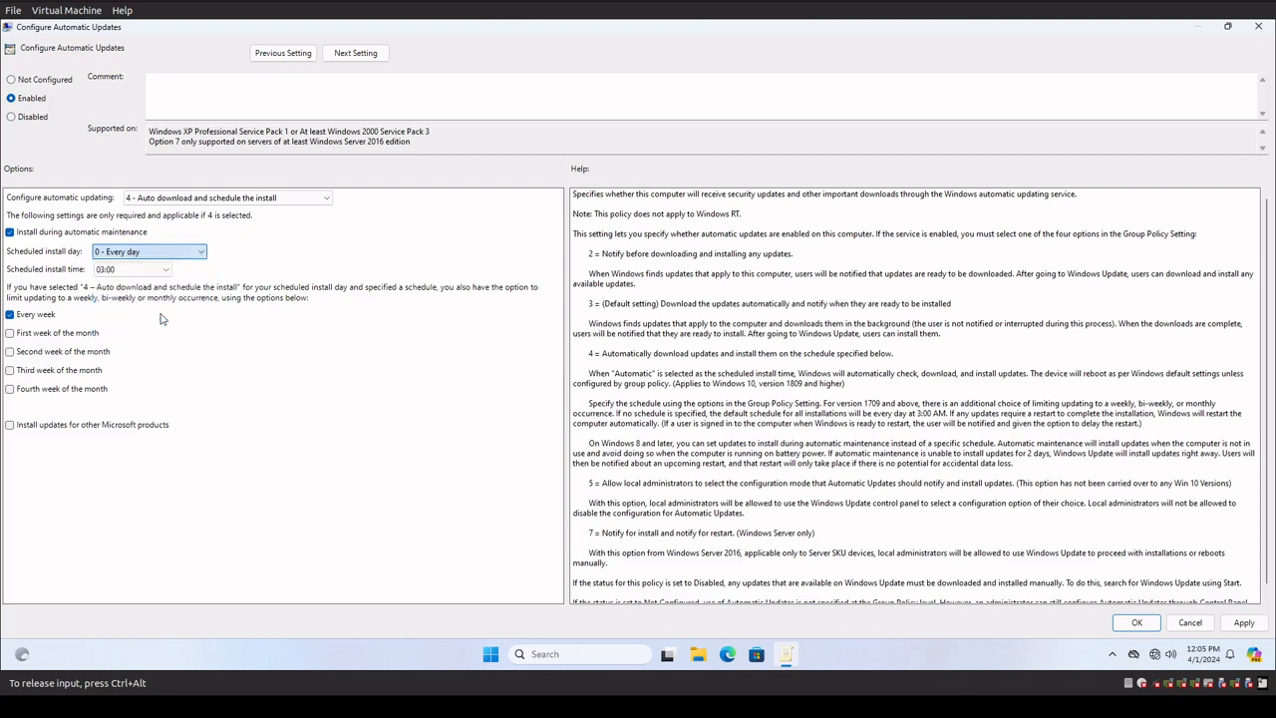
click(157, 272)
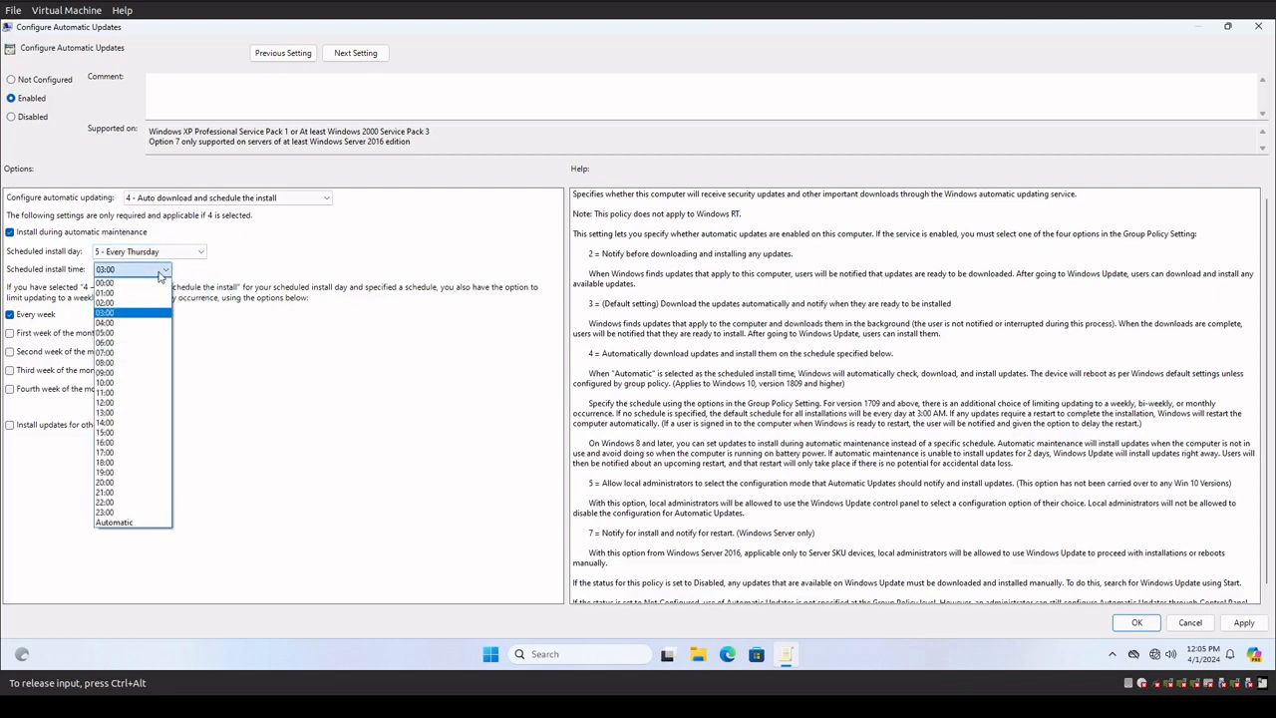
click(108, 324)
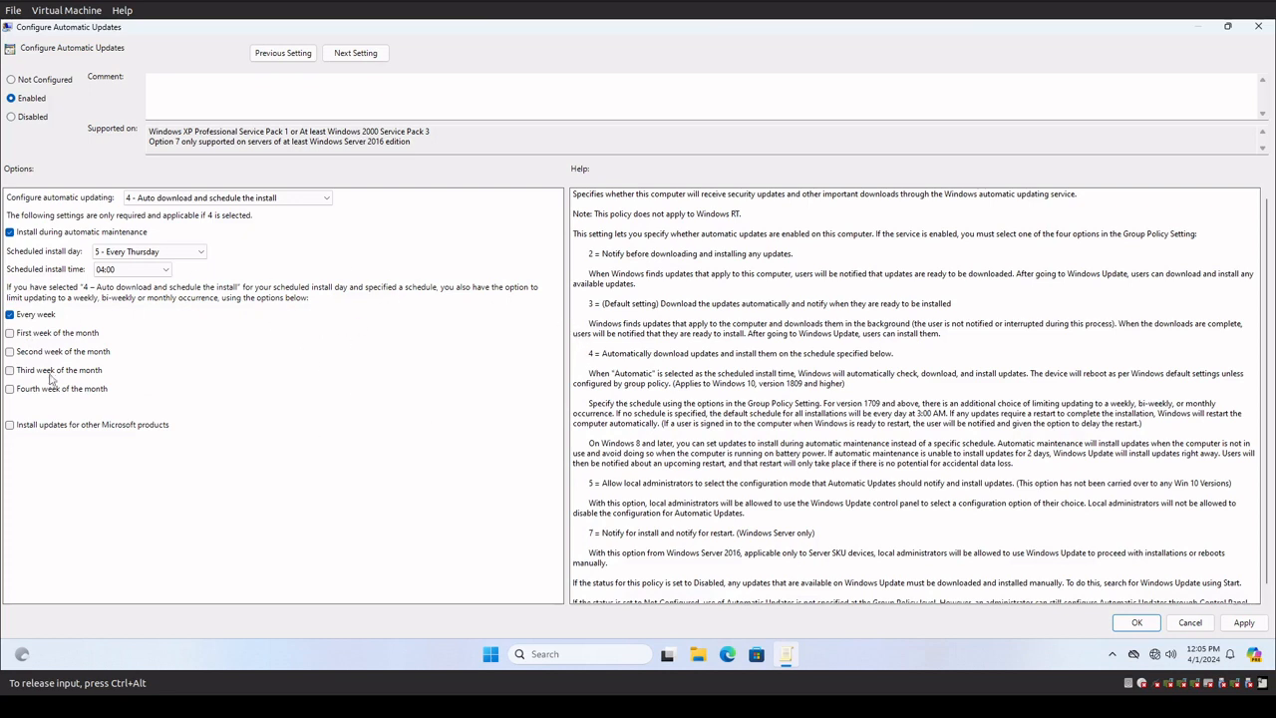
Step: Include updates for other Microsoft products in the 'Configure Automatic Updates' policy and save it
click(10, 427)
click(122, 272)
click(1245, 623)
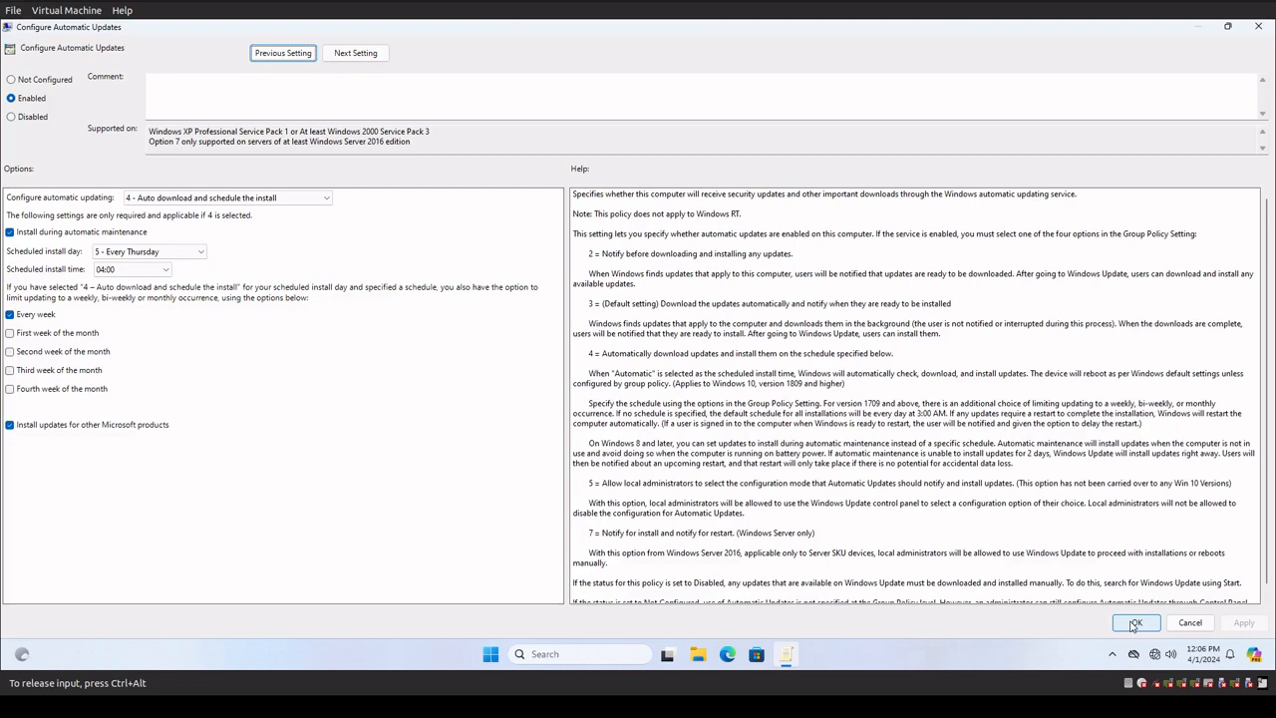
click(1133, 625)
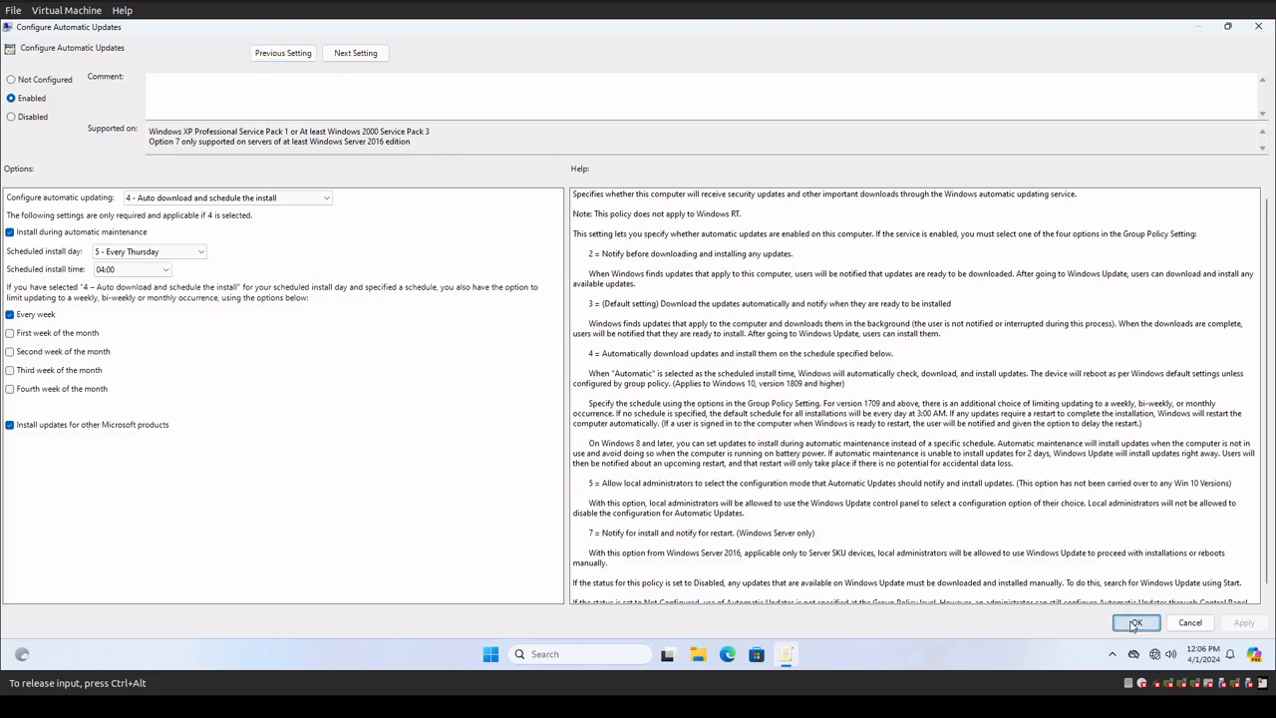
Step: Enable the 'Specify deadlines for automatic updates and restarts' policy with deadlines and grace periods for quality and feature updates, and apply it
key(Down)
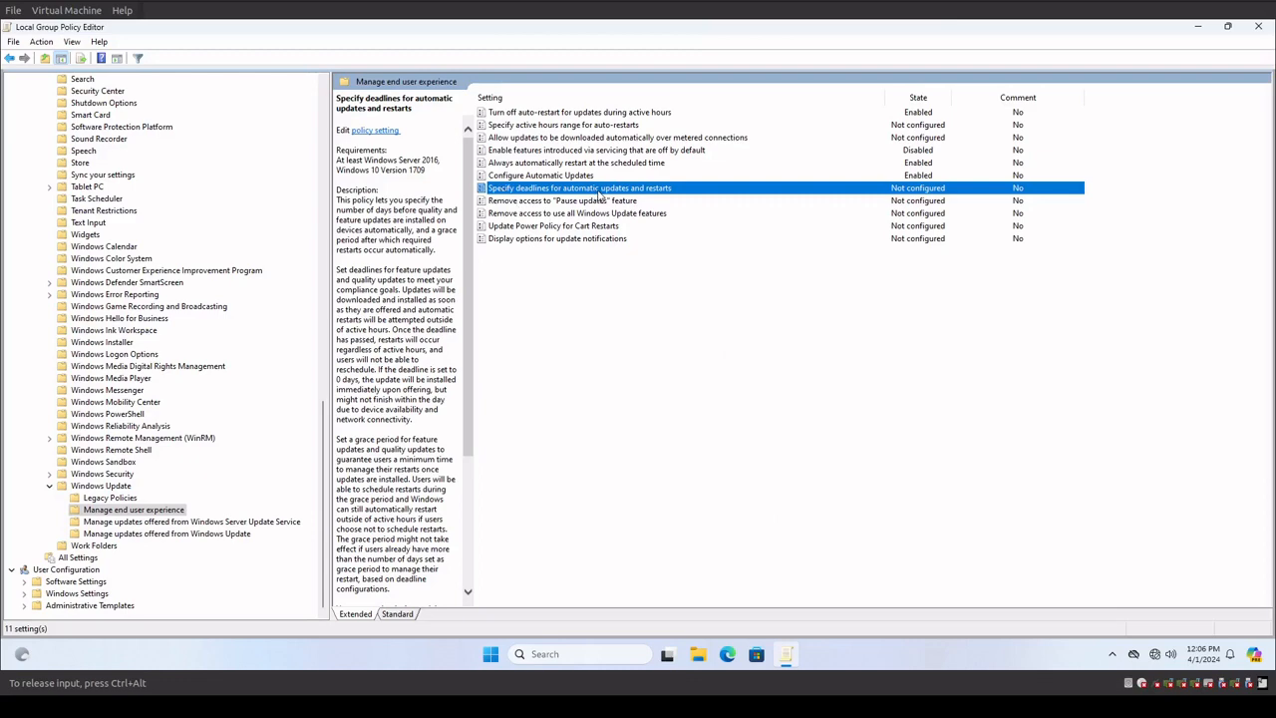
double_click(600, 192)
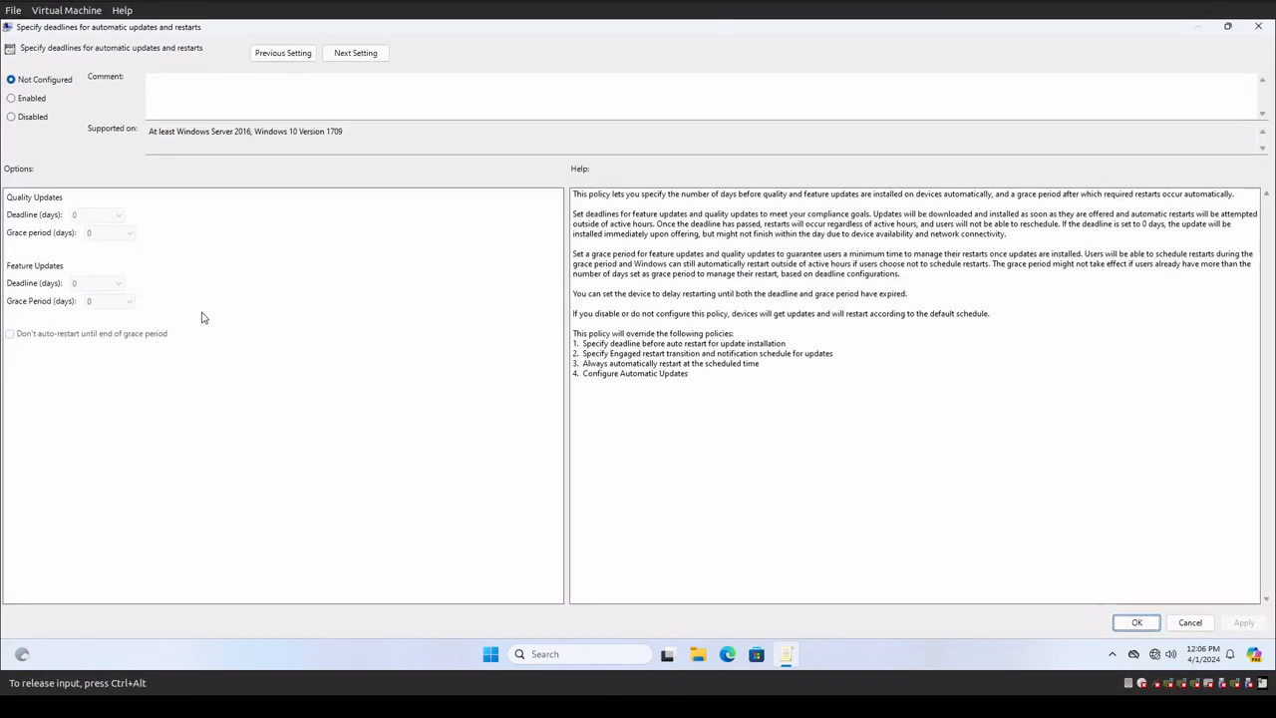
click(29, 98)
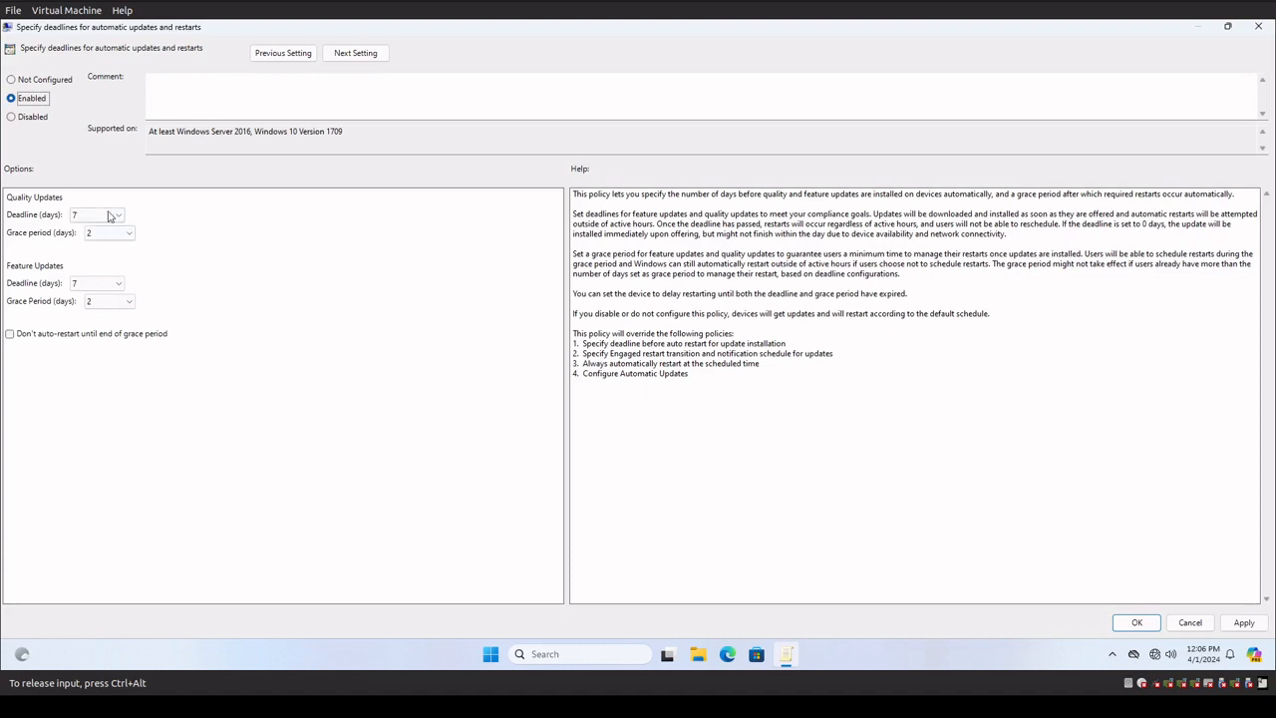
click(104, 216)
click(100, 232)
click(97, 285)
click(102, 305)
click(1244, 622)
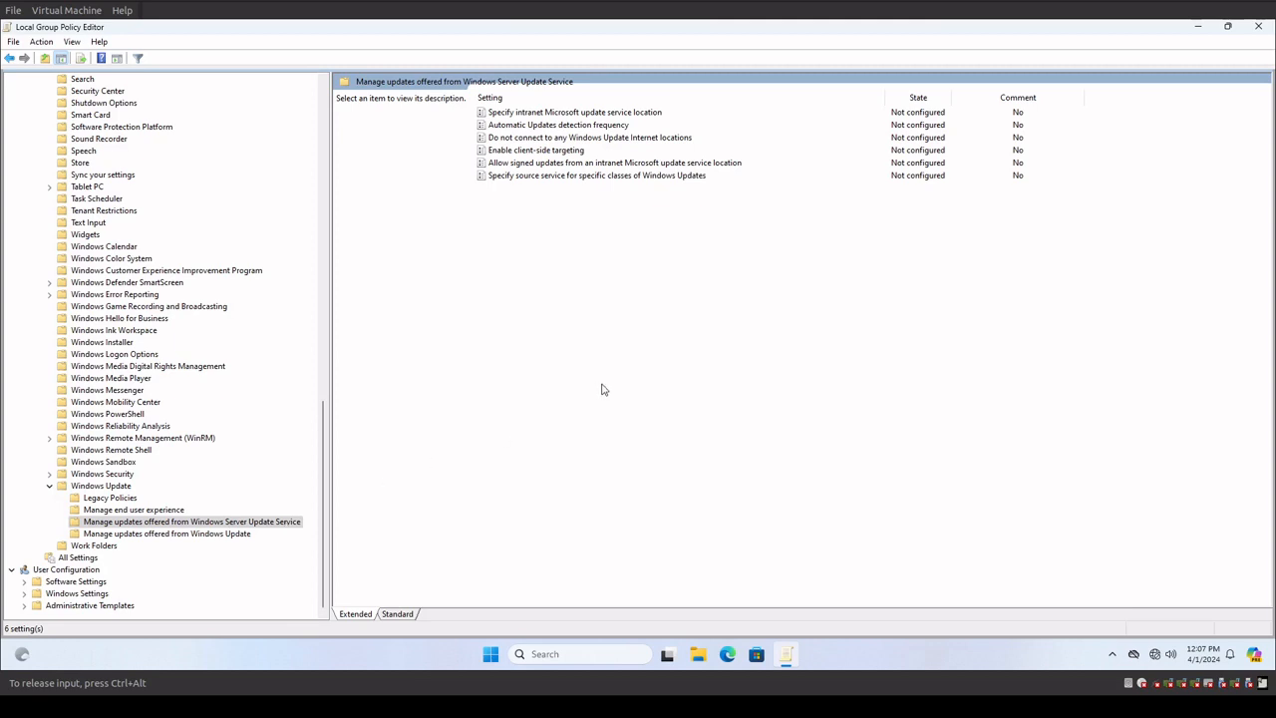
Step: Set the 'Enable client-side targeting' policy to Disabled and save it
double_click(534, 151)
click(33, 117)
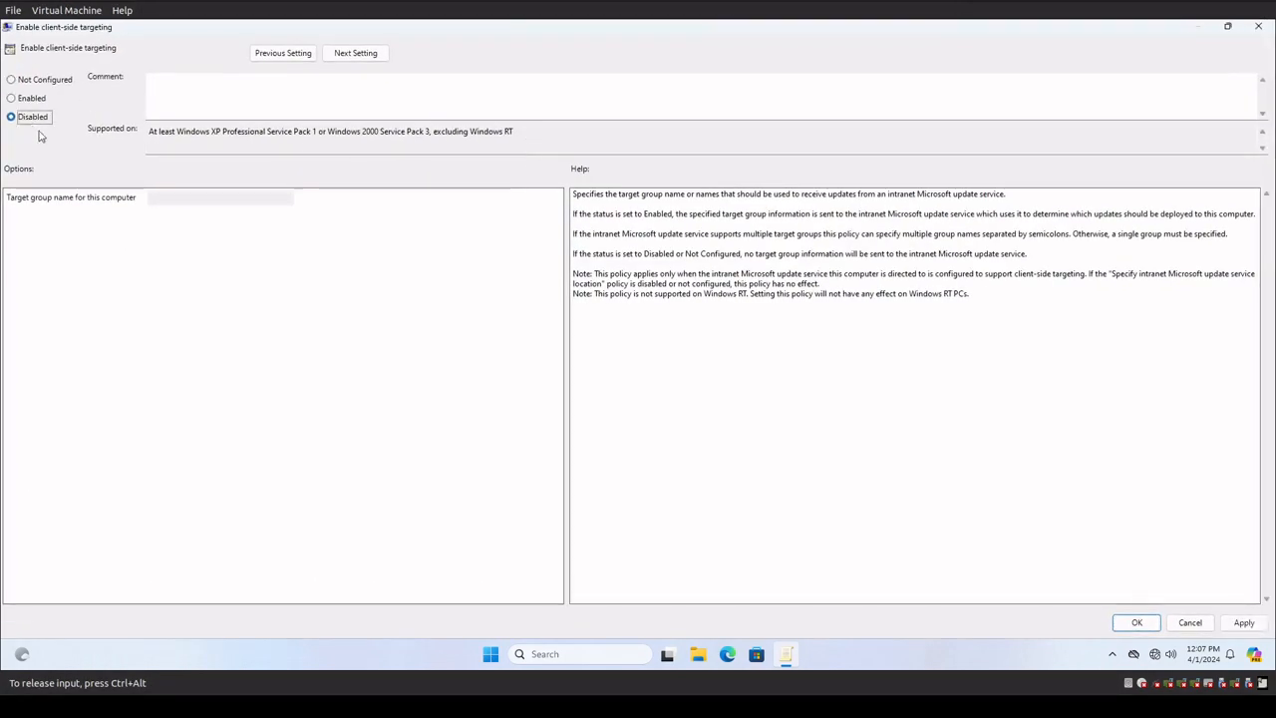
click(1135, 622)
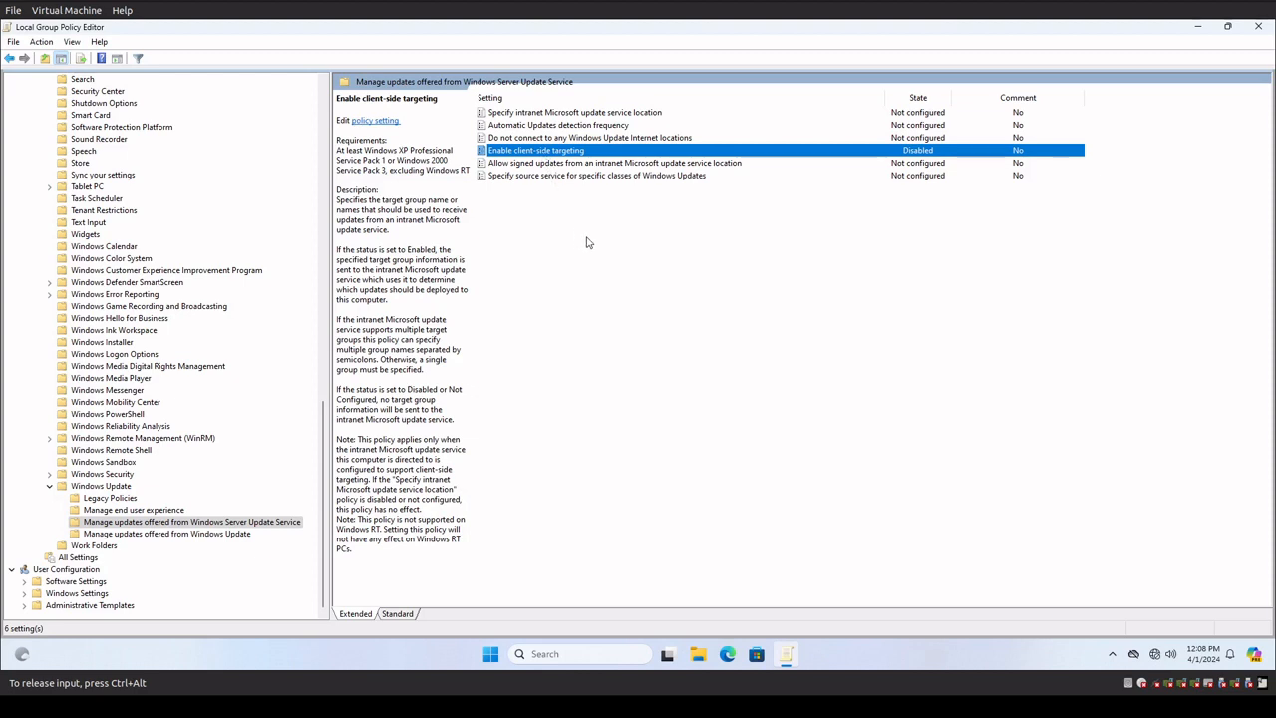
Step: Enable the 'Automatic Updates detection frequency' policy with a 12-hour check interval and save it
key(Up)
key(Up)
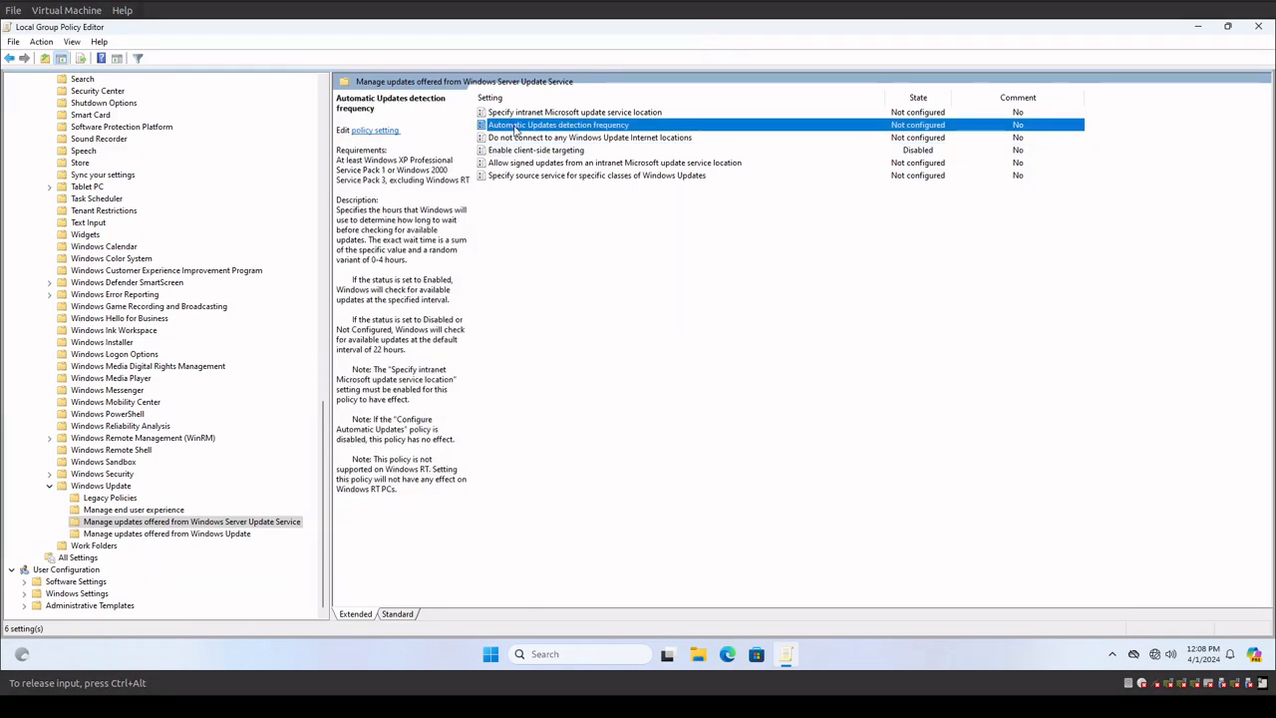
double_click(580, 129)
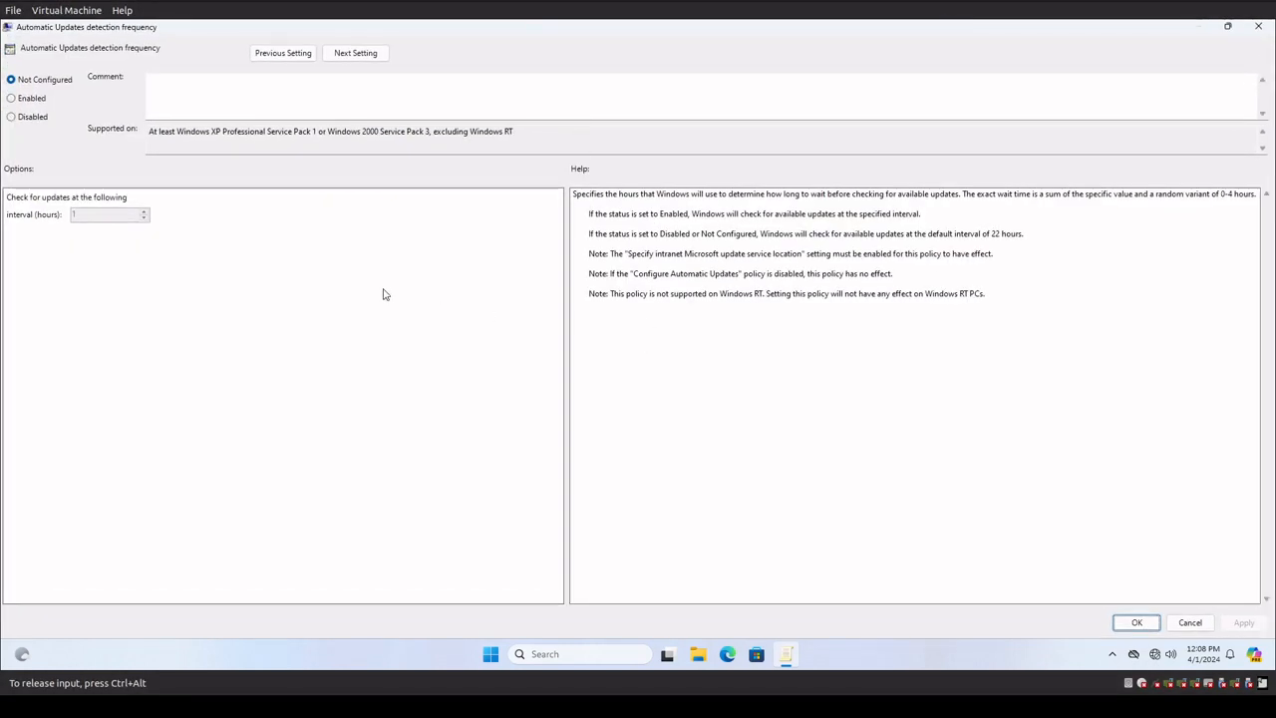
click(30, 98)
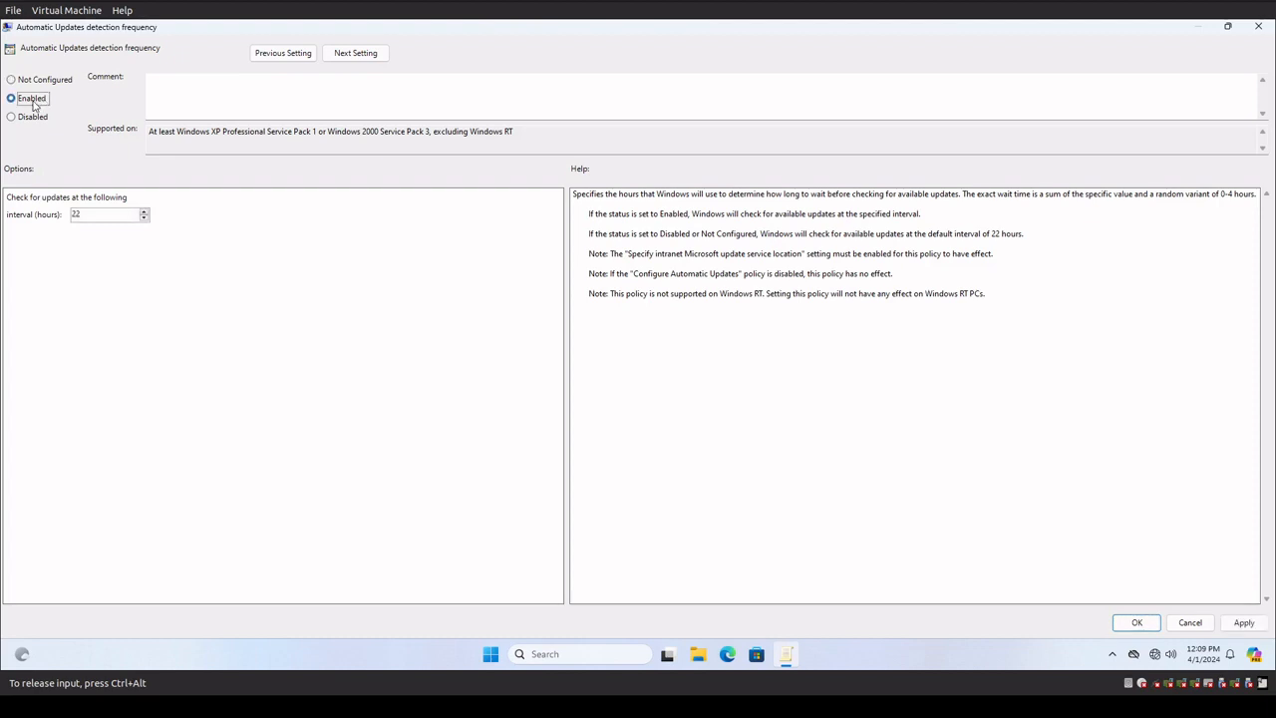
drag(95, 213, 47, 214)
text(12)
click(1136, 623)
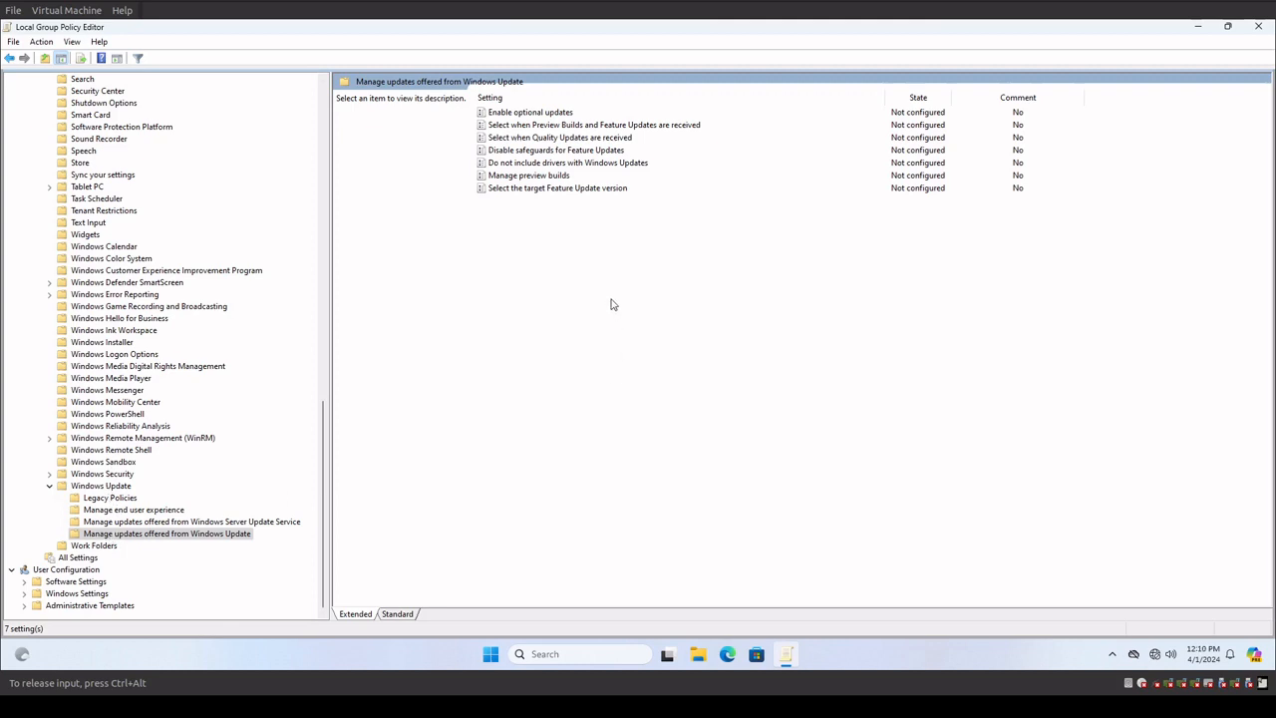
Step: Enable the 'Do not include drivers with Windows Updates' policy under Manage updates offered from Windows Update and save it
click(516, 166)
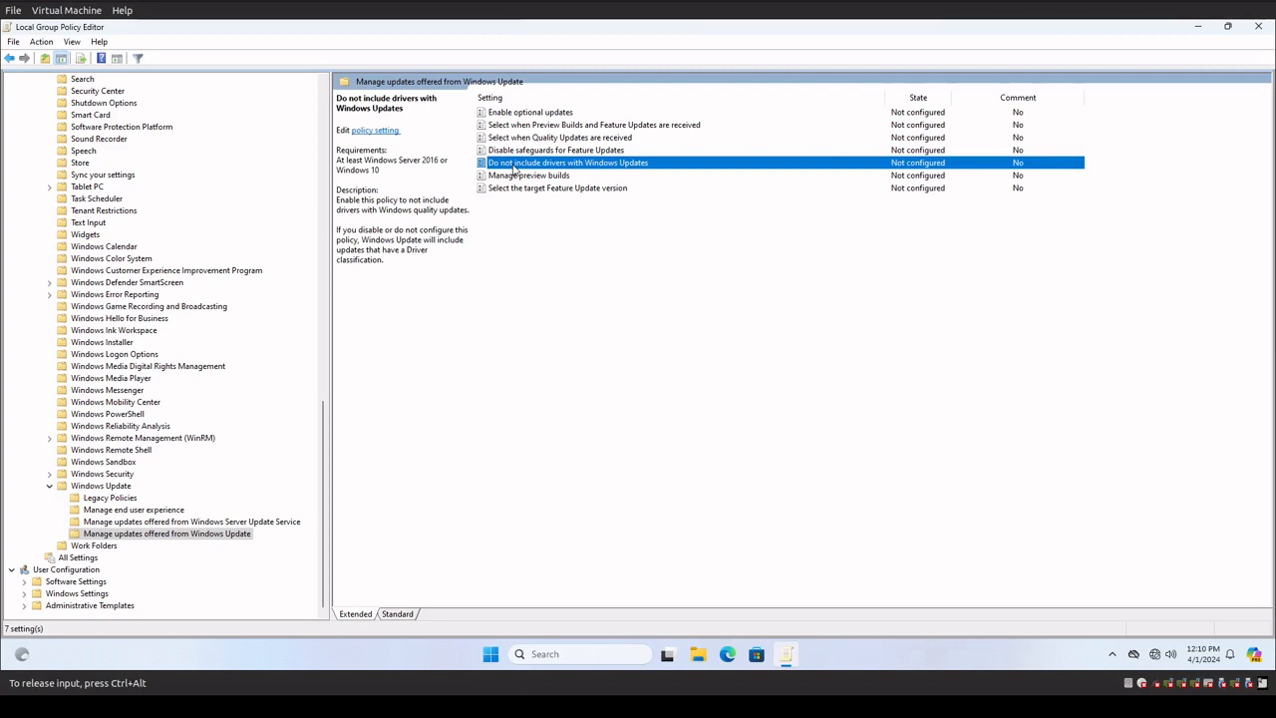
double_click(516, 170)
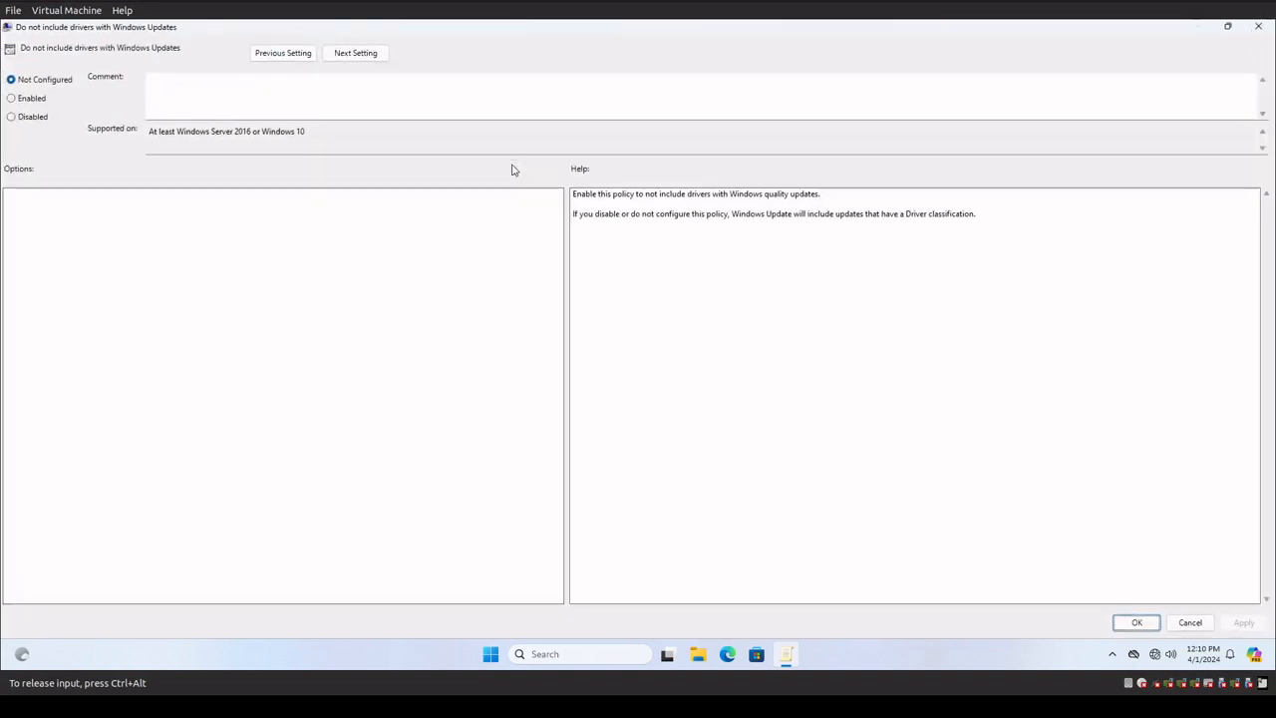
click(31, 98)
click(1243, 624)
click(1109, 621)
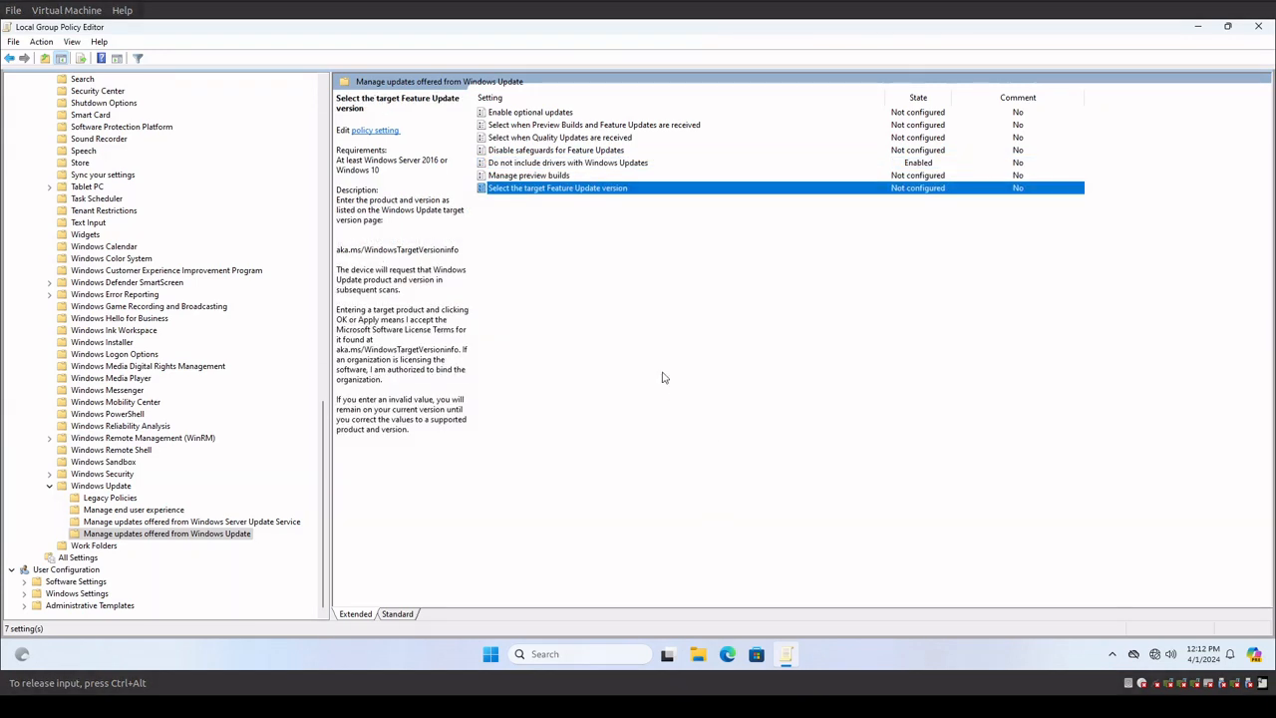
Step: Enable the 'Select the target Feature Update version' policy for product Windows 11 and target version 23H2, and save it
double_click(589, 193)
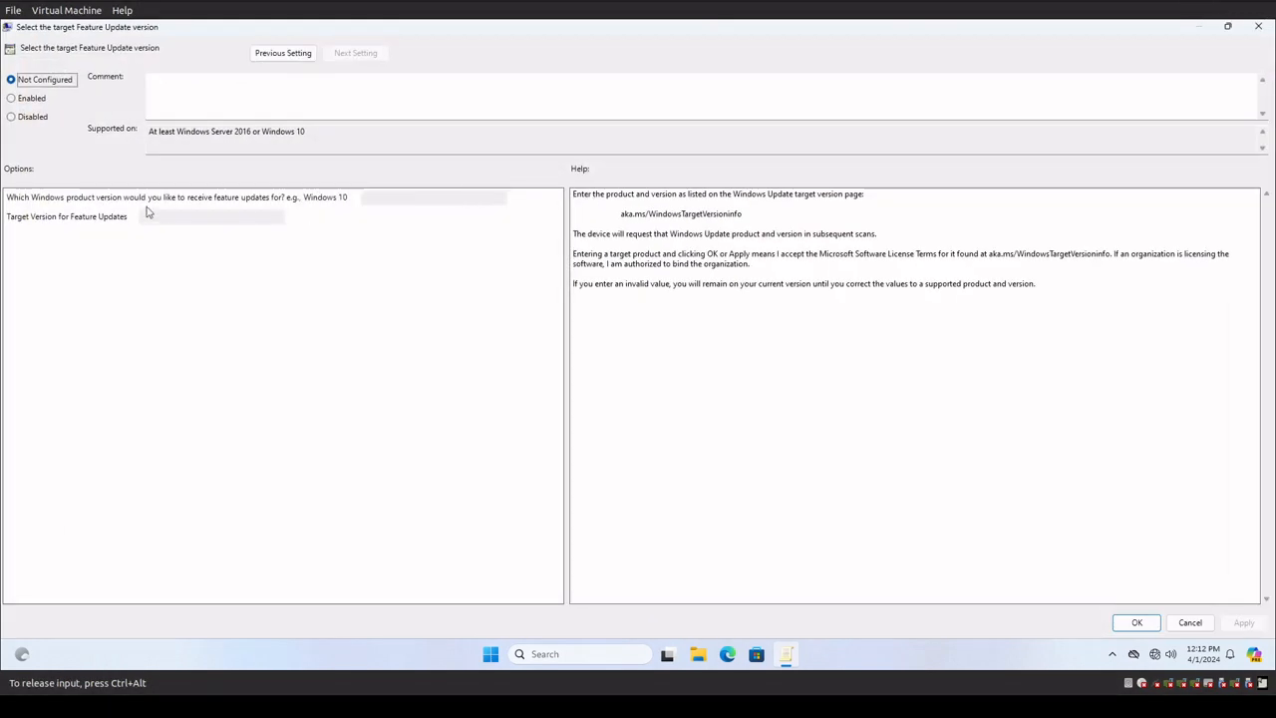
click(36, 102)
click(419, 196)
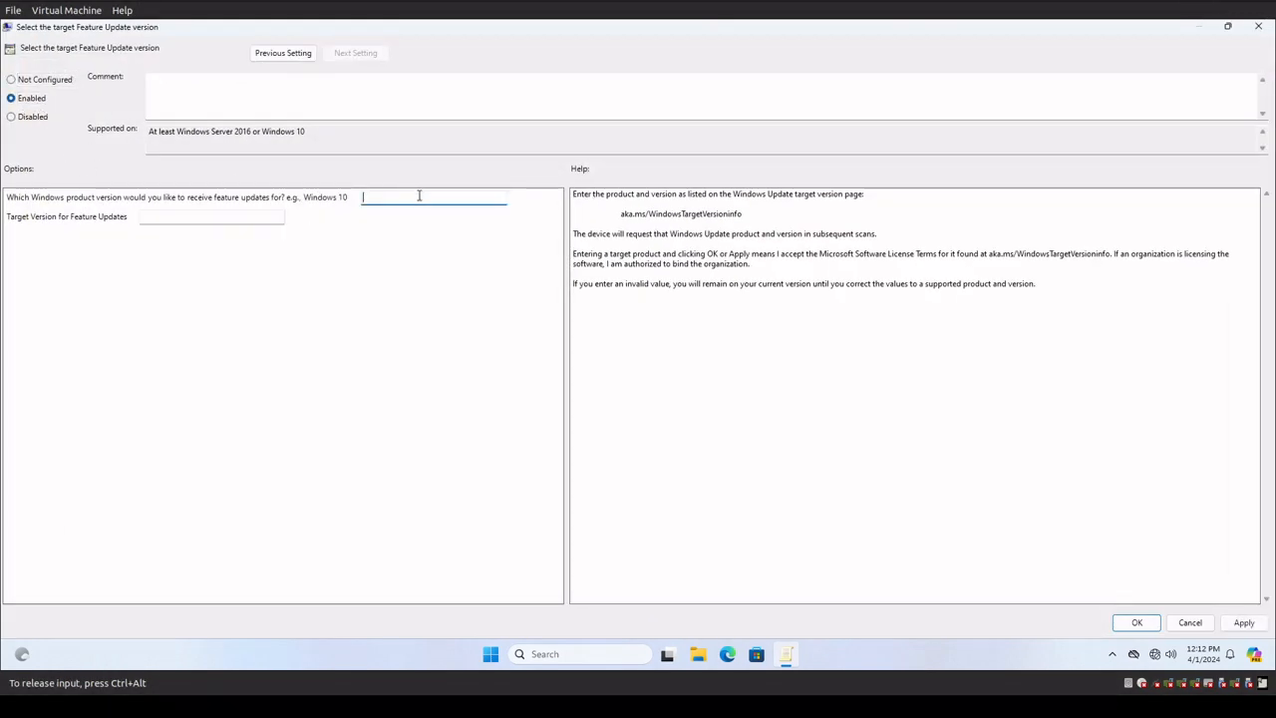
text(Windows 11)
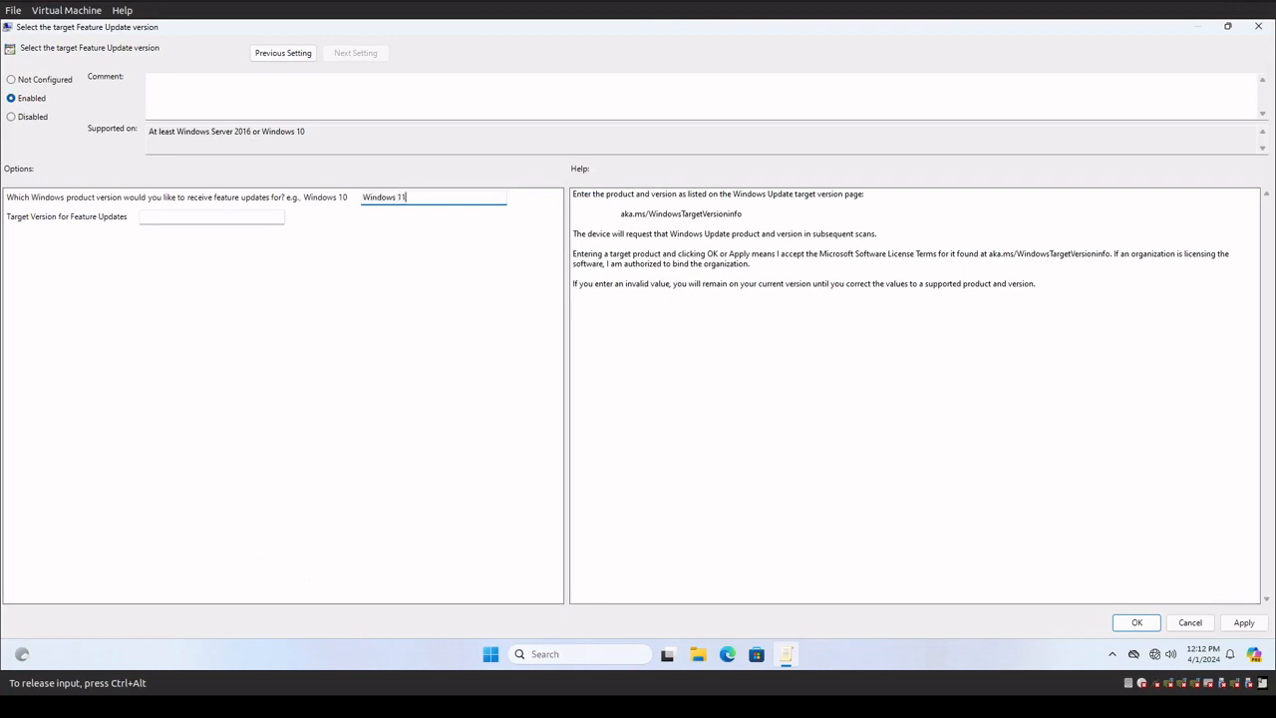
key(Tab)
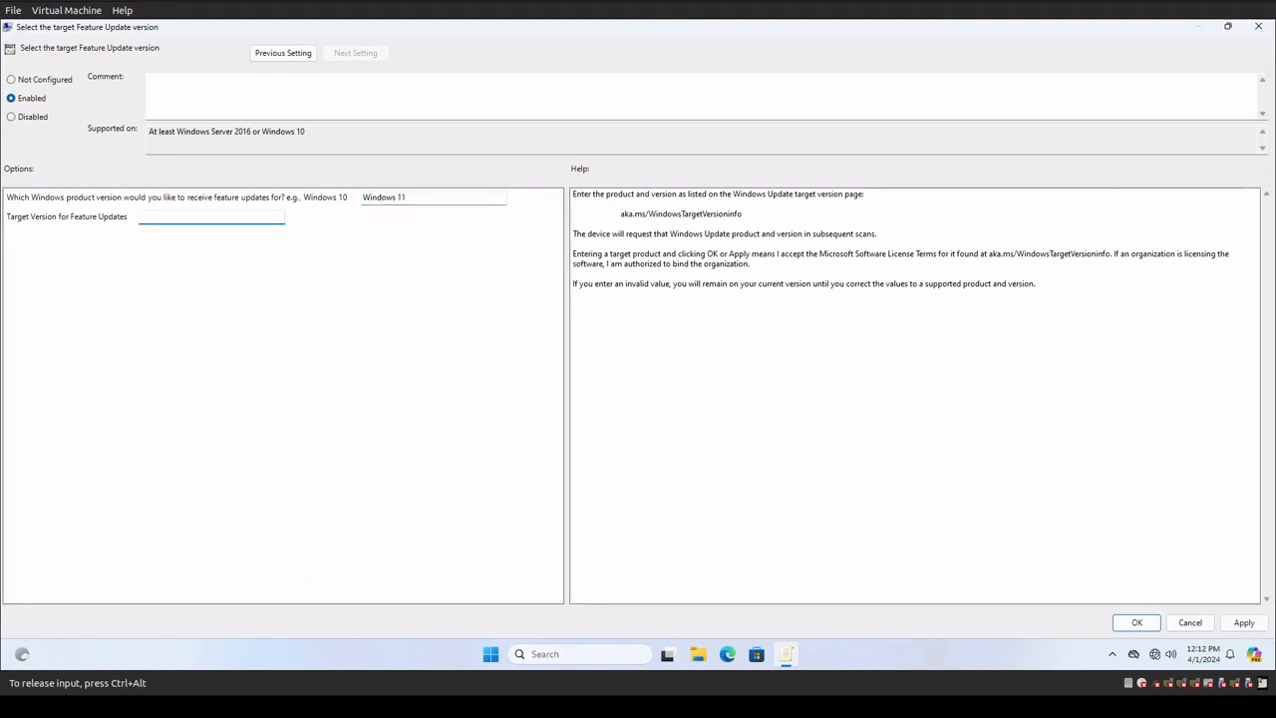
text(23H2)
click(1243, 622)
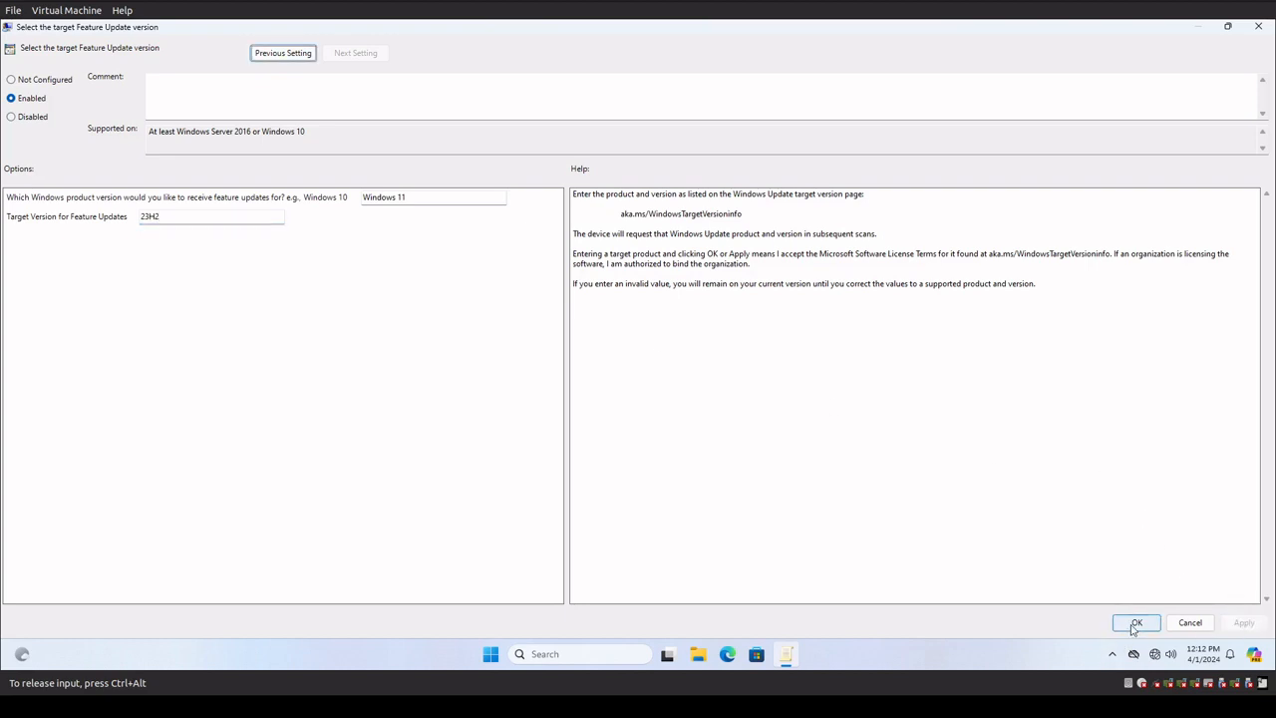
click(1143, 624)
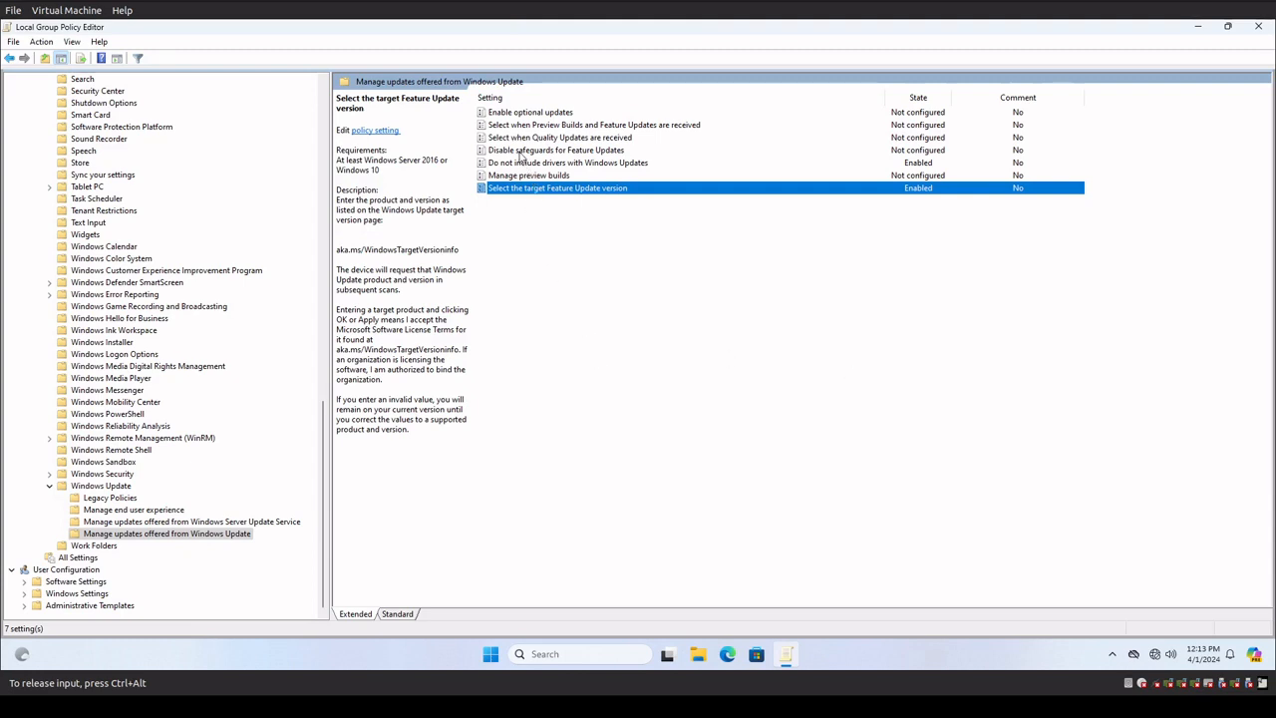
Step: Review the options of the 'Enable optional updates' policy without changing it
double_click(505, 117)
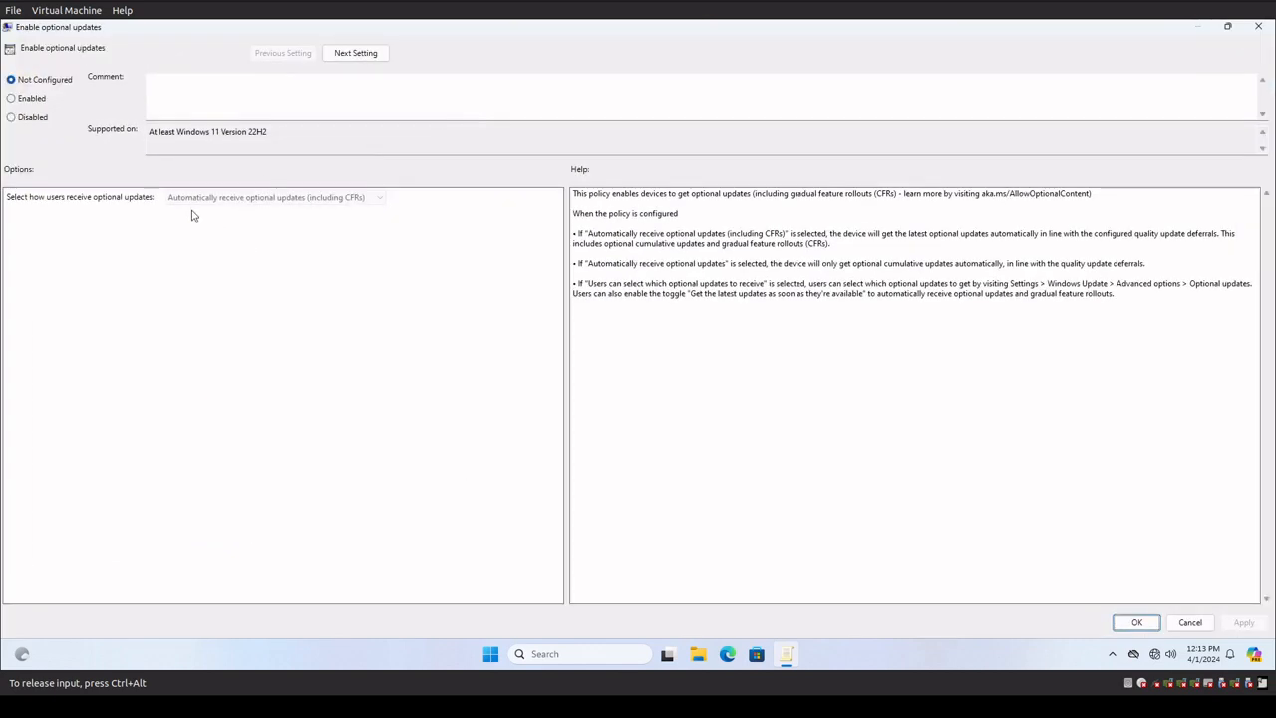
click(1191, 622)
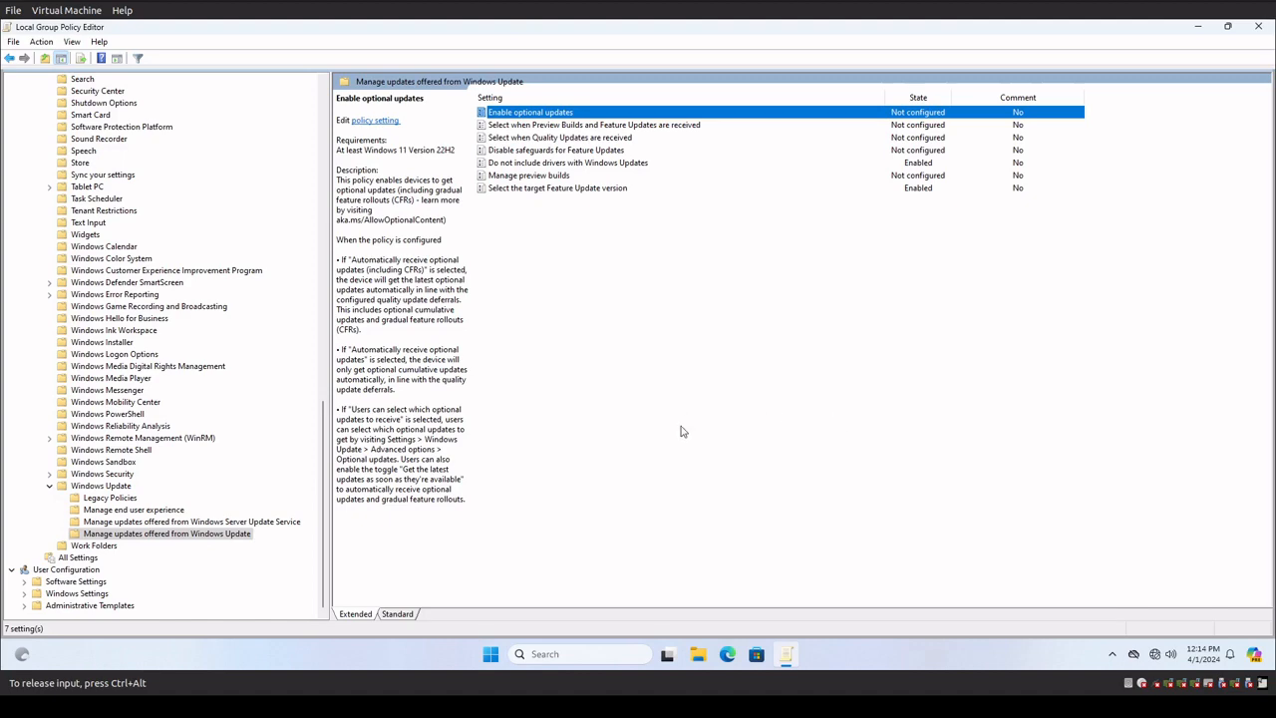
Step: Close the Local Group Policy Editor, launch the Registry Editor with the regedit command, and allow it to make changes to the device
click(1258, 28)
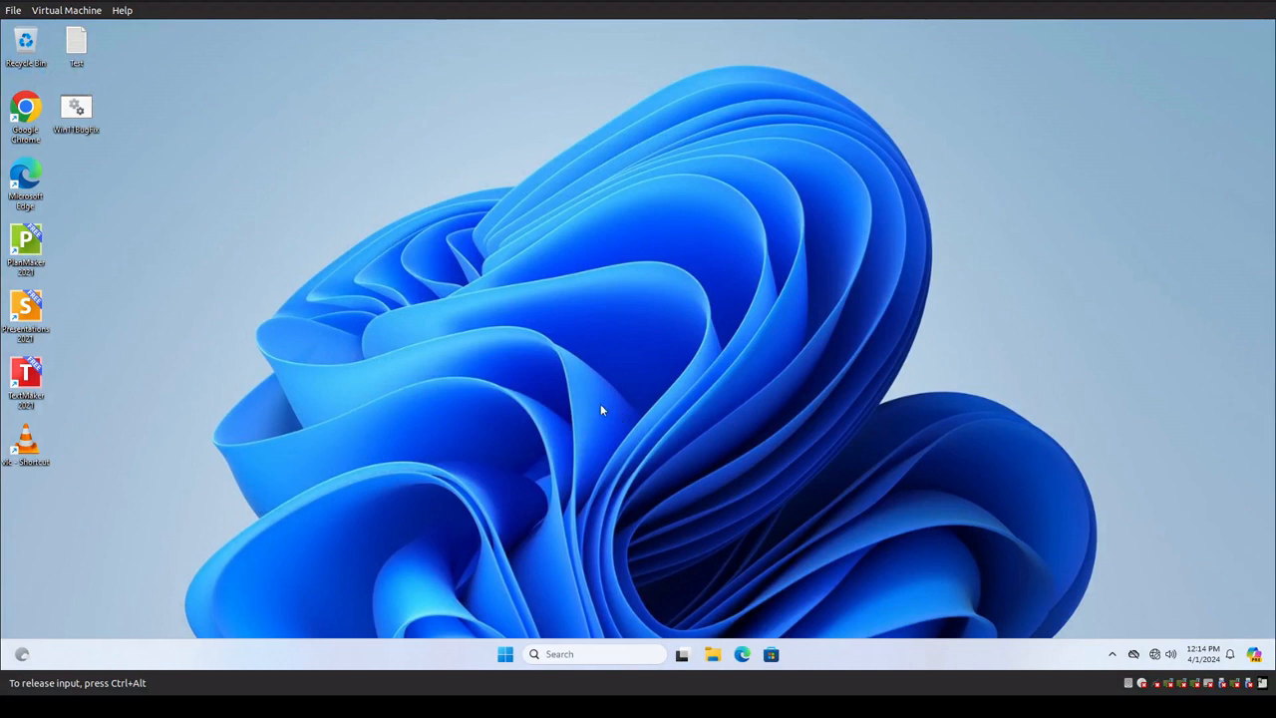
right_click(504, 654)
click(487, 576)
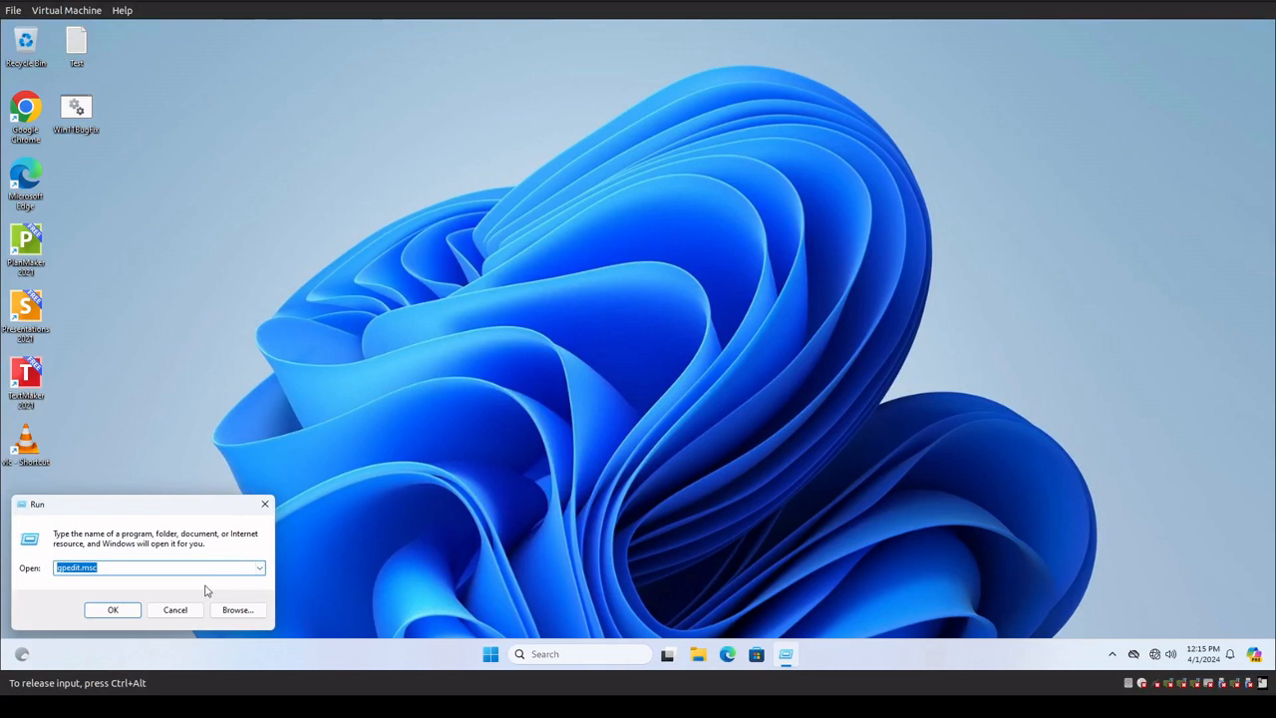
text(reged)
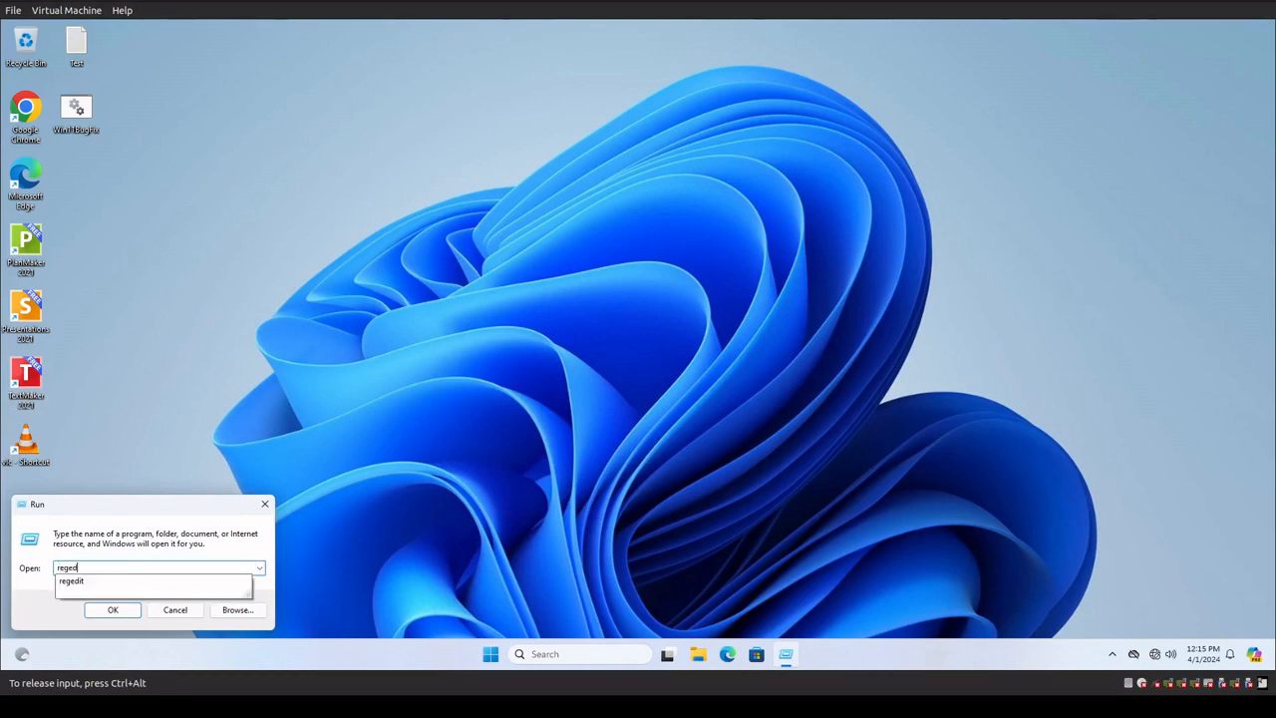
text(it)
key(Return)
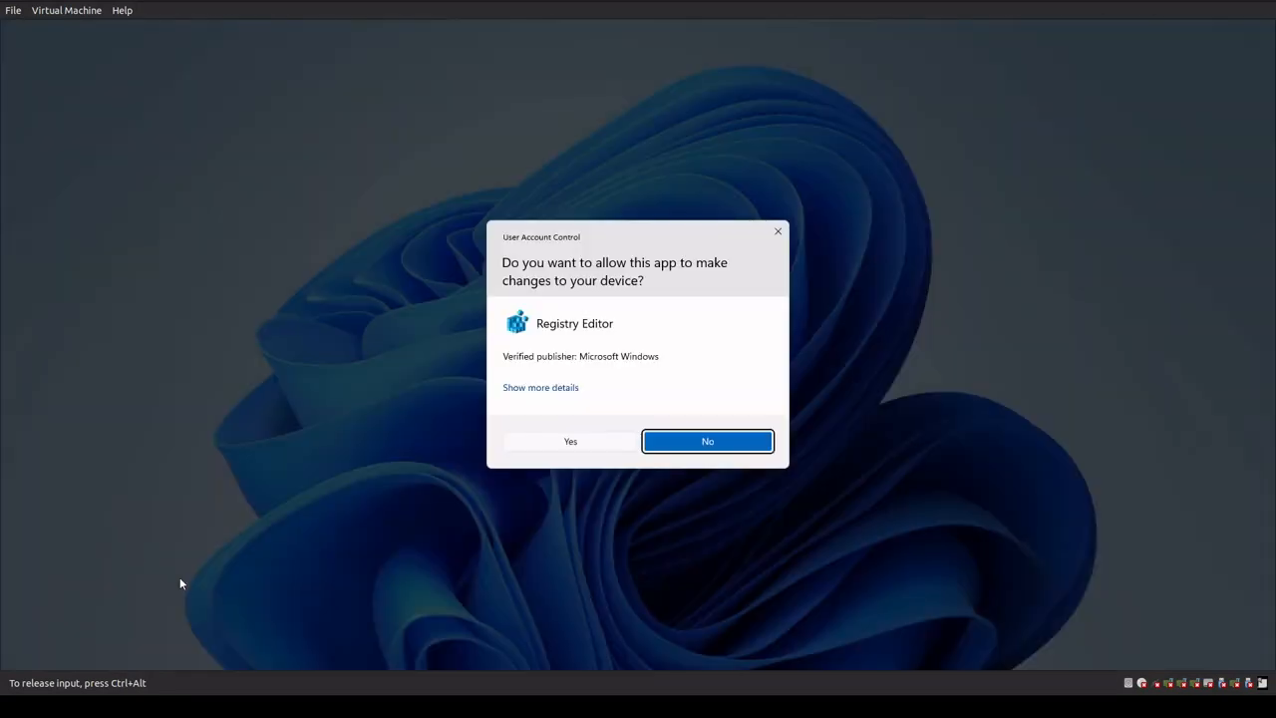
click(569, 445)
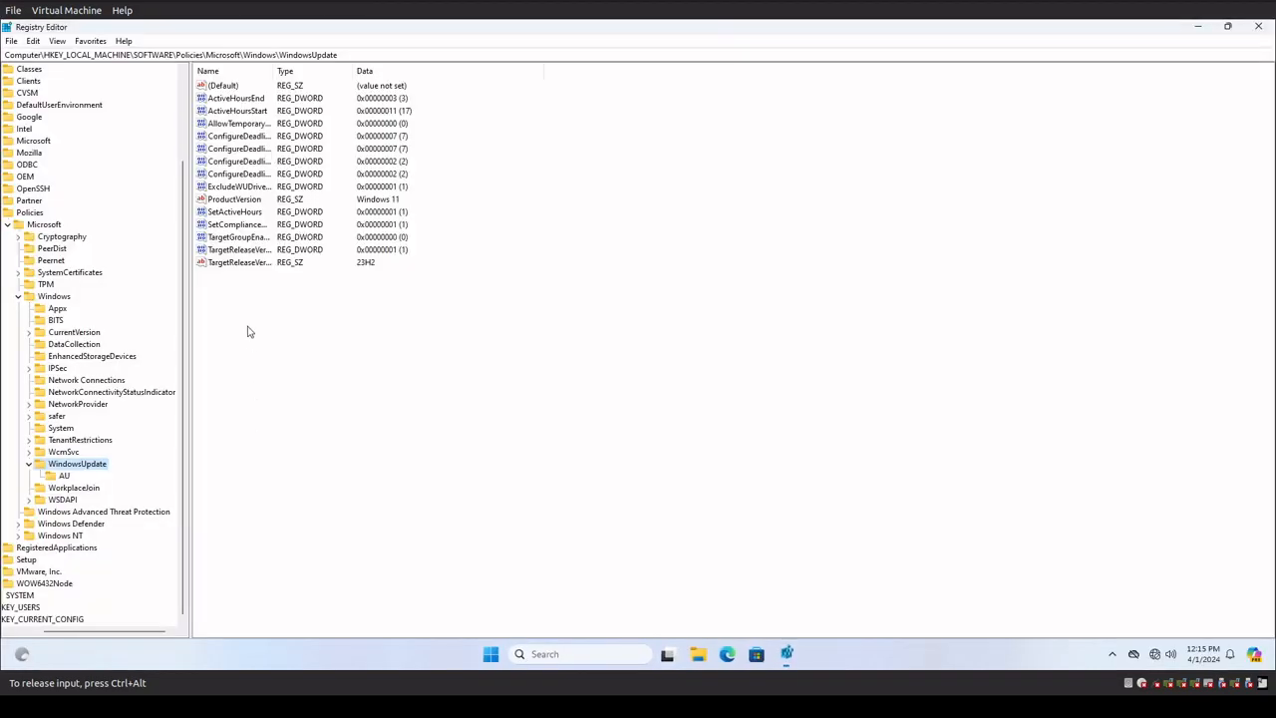
Step: Refresh the registry view and display the WindowsUpdate policy key with its subkeys expanded
scroll(84, 317, up, 3)
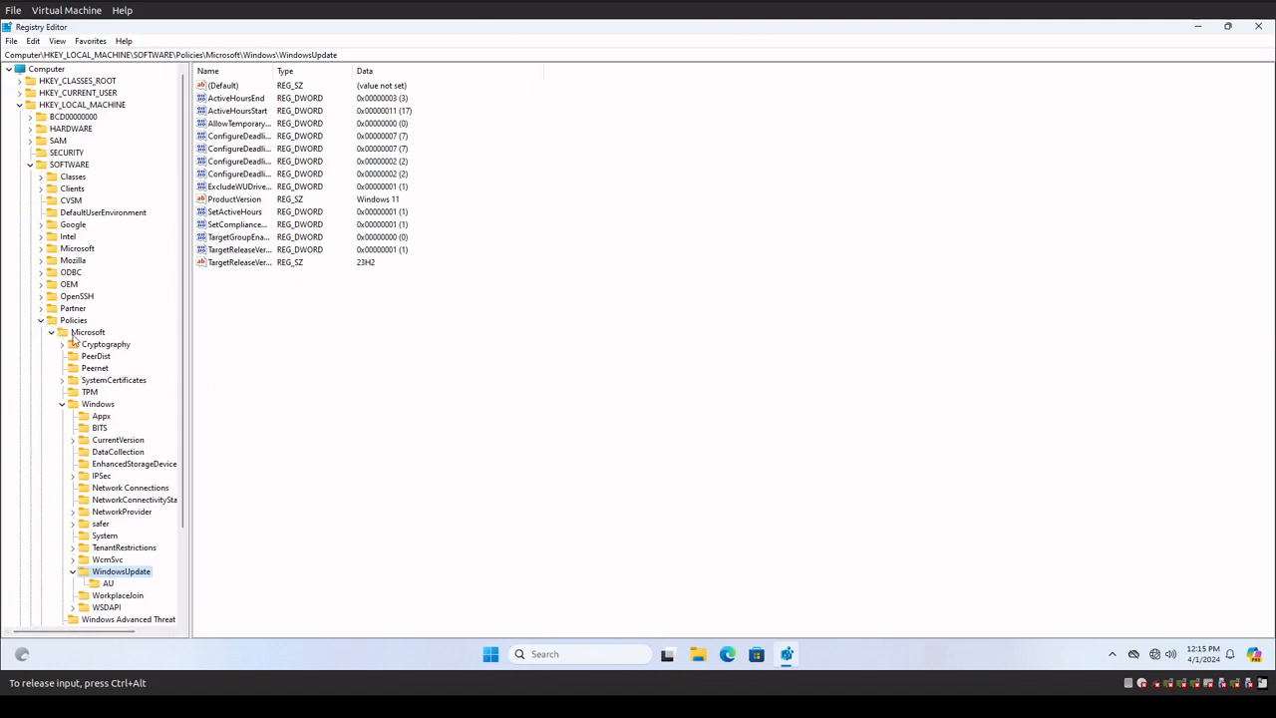
click(72, 571)
right_click(97, 570)
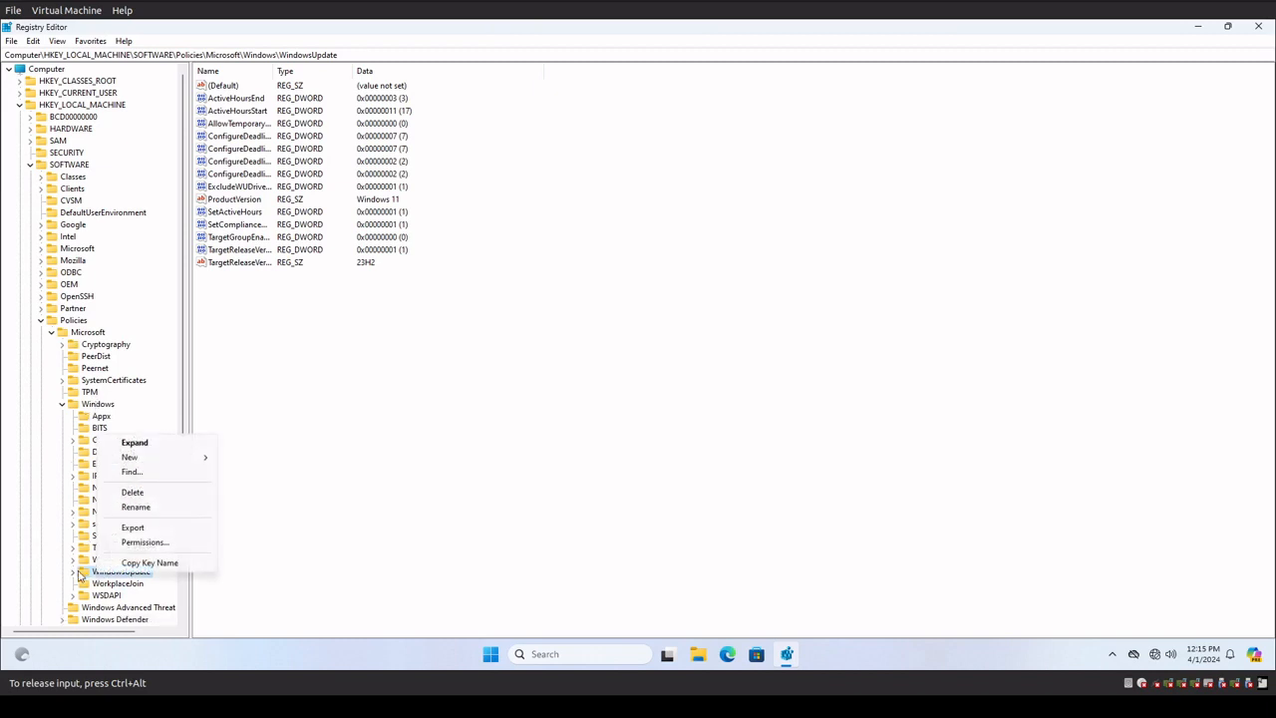
click(64, 42)
click(64, 42)
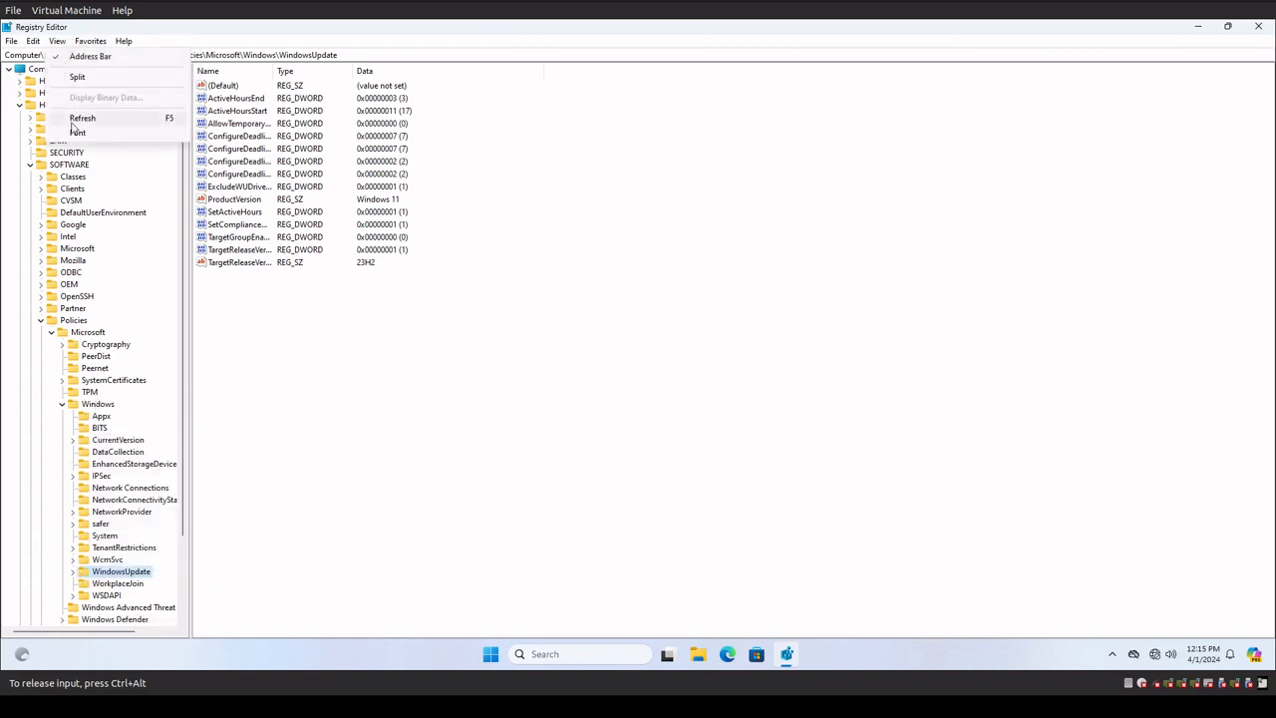
click(72, 120)
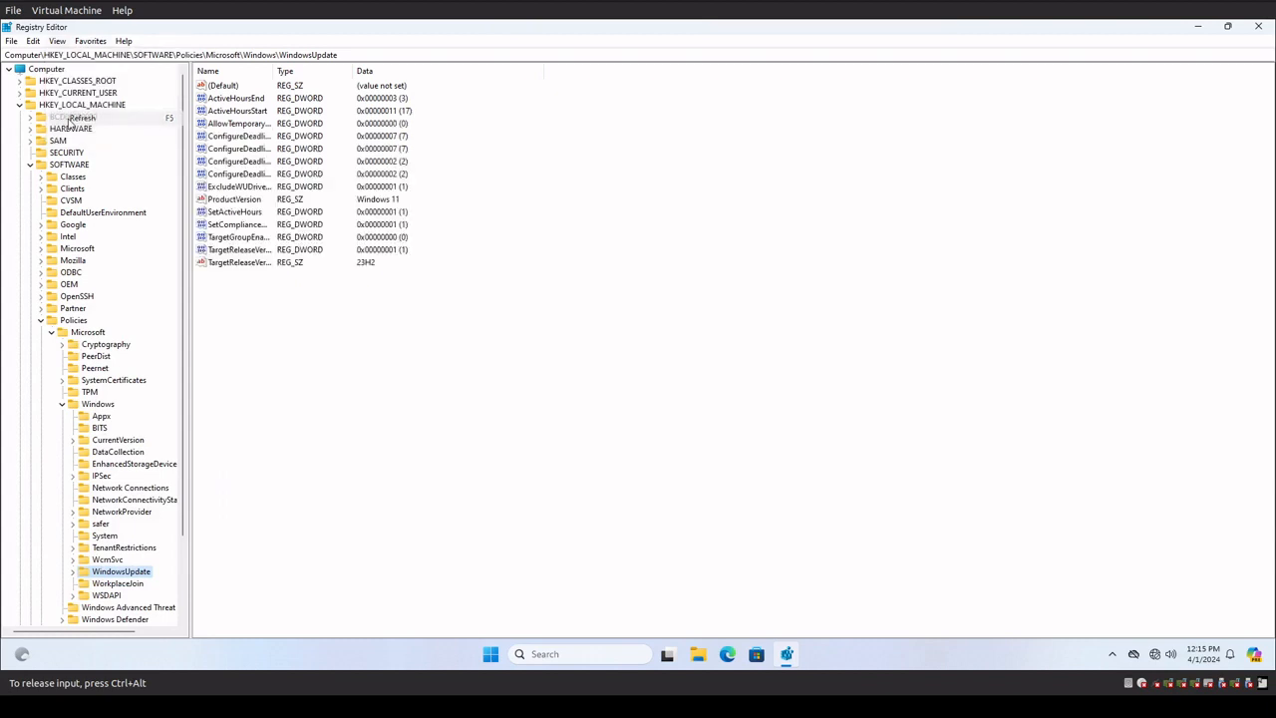
double_click(124, 572)
click(110, 583)
click(114, 572)
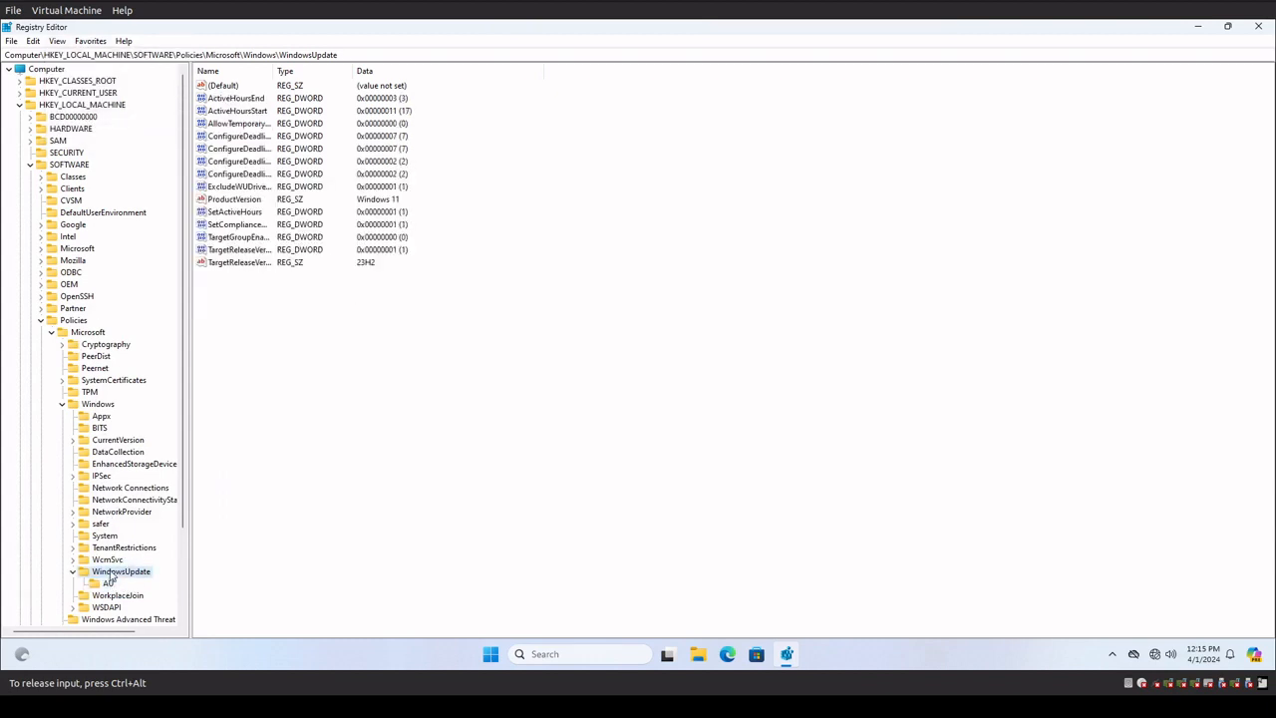
Step: Widen the Name column and examine the WindowsUpdate key's values for driver exclusion, update deadlines, active hours and target release version
drag(268, 71, 451, 67)
click(368, 58)
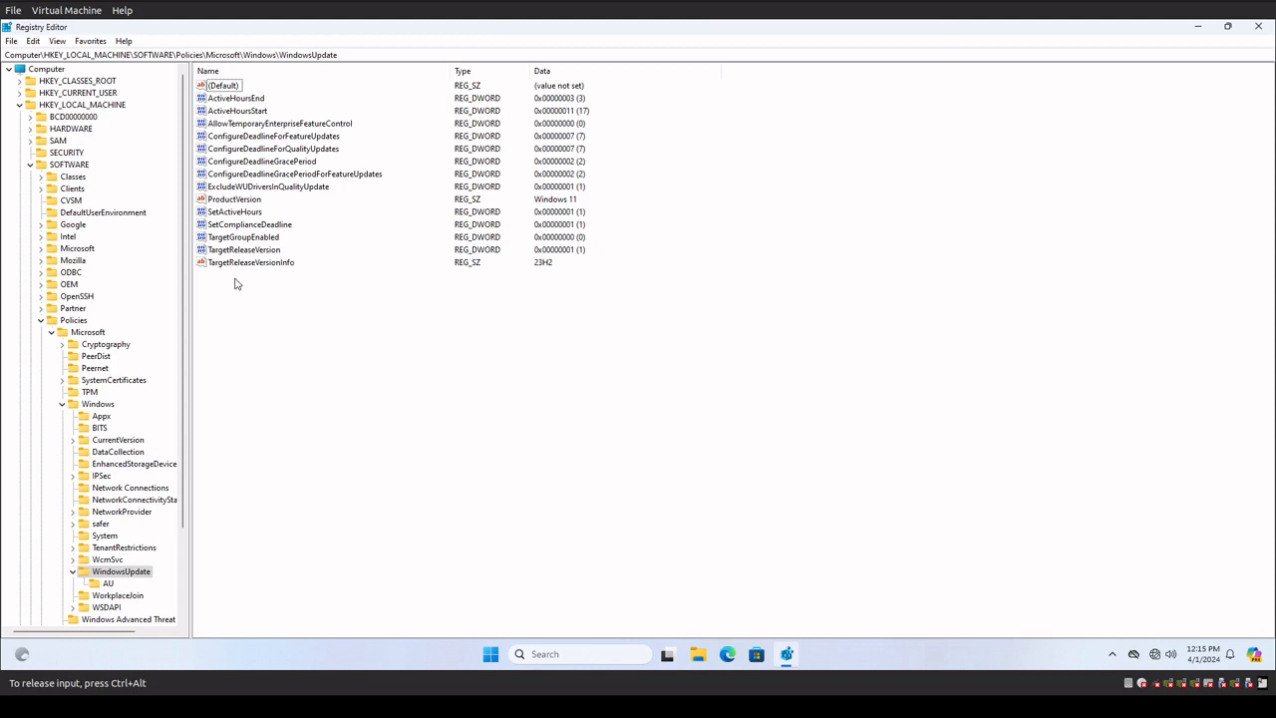
click(245, 189)
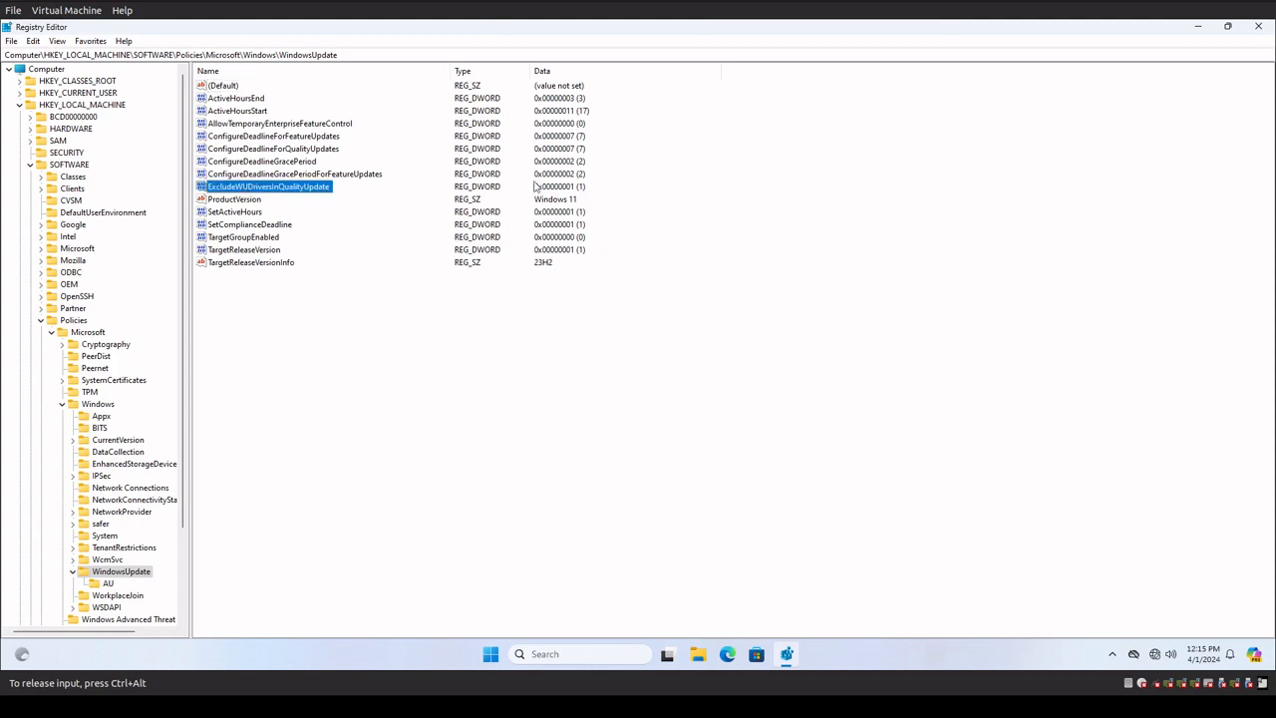
click(241, 163)
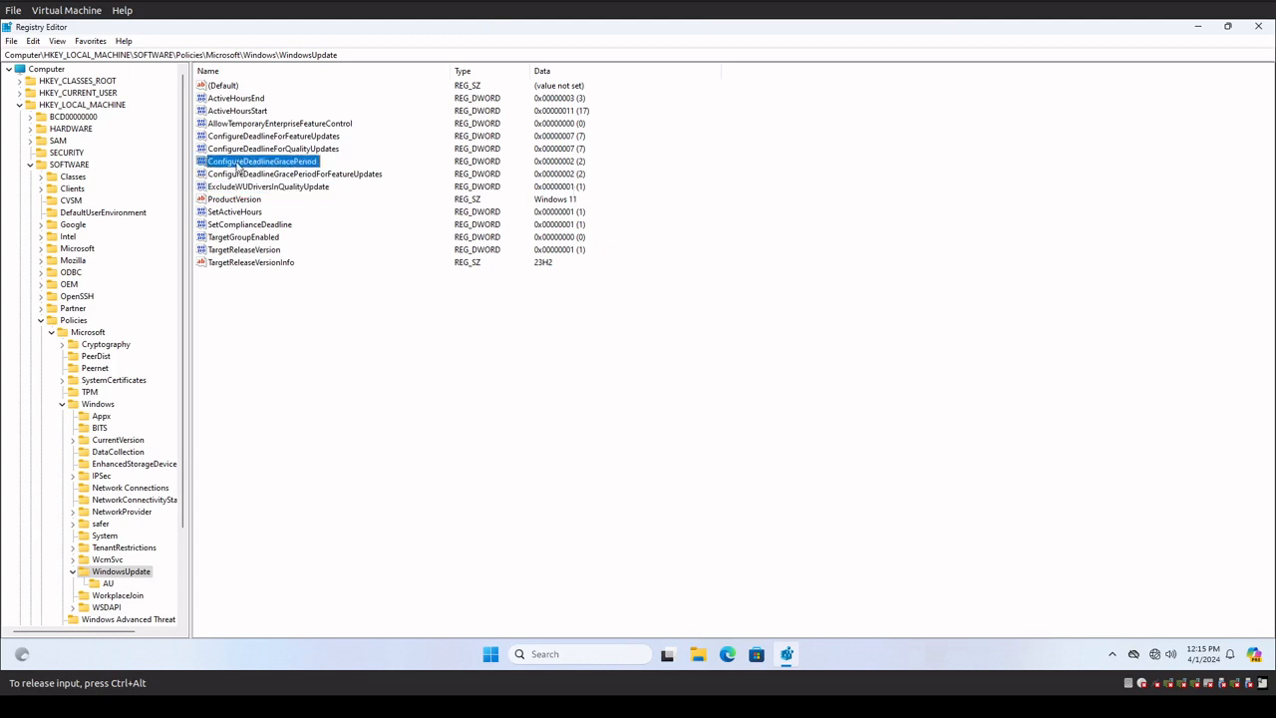
click(241, 150)
click(254, 138)
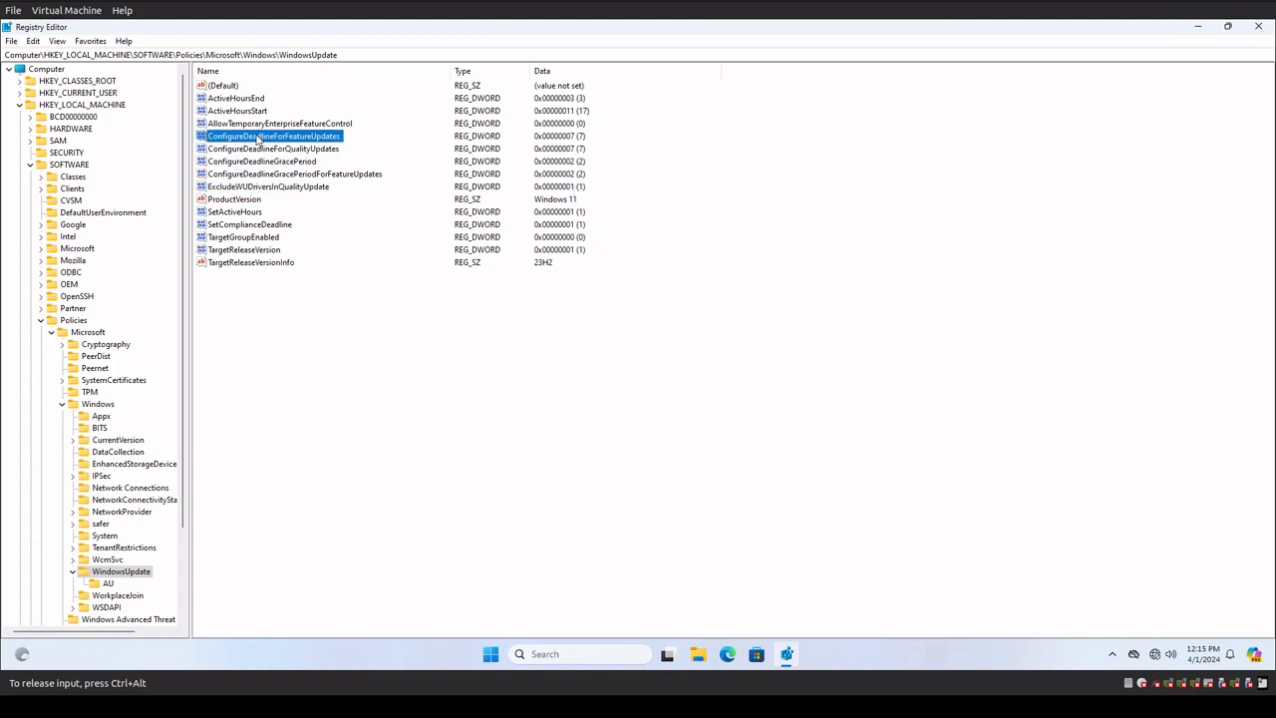
click(252, 126)
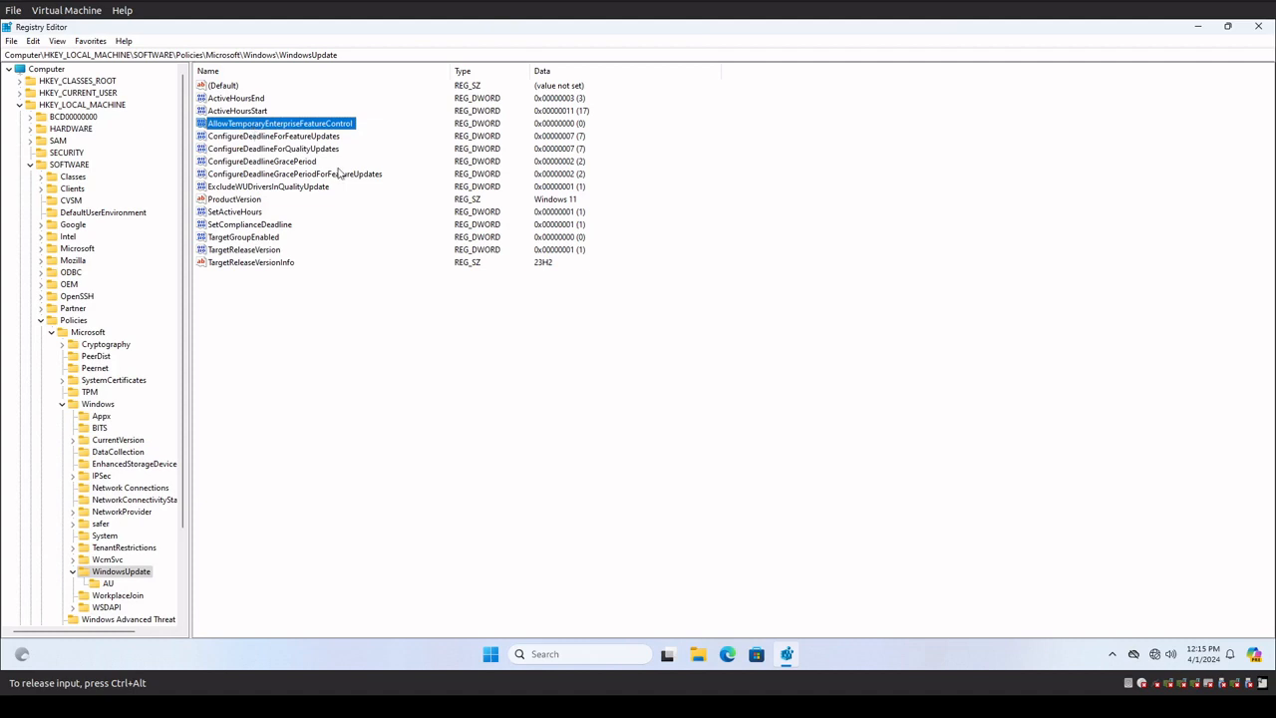
click(234, 112)
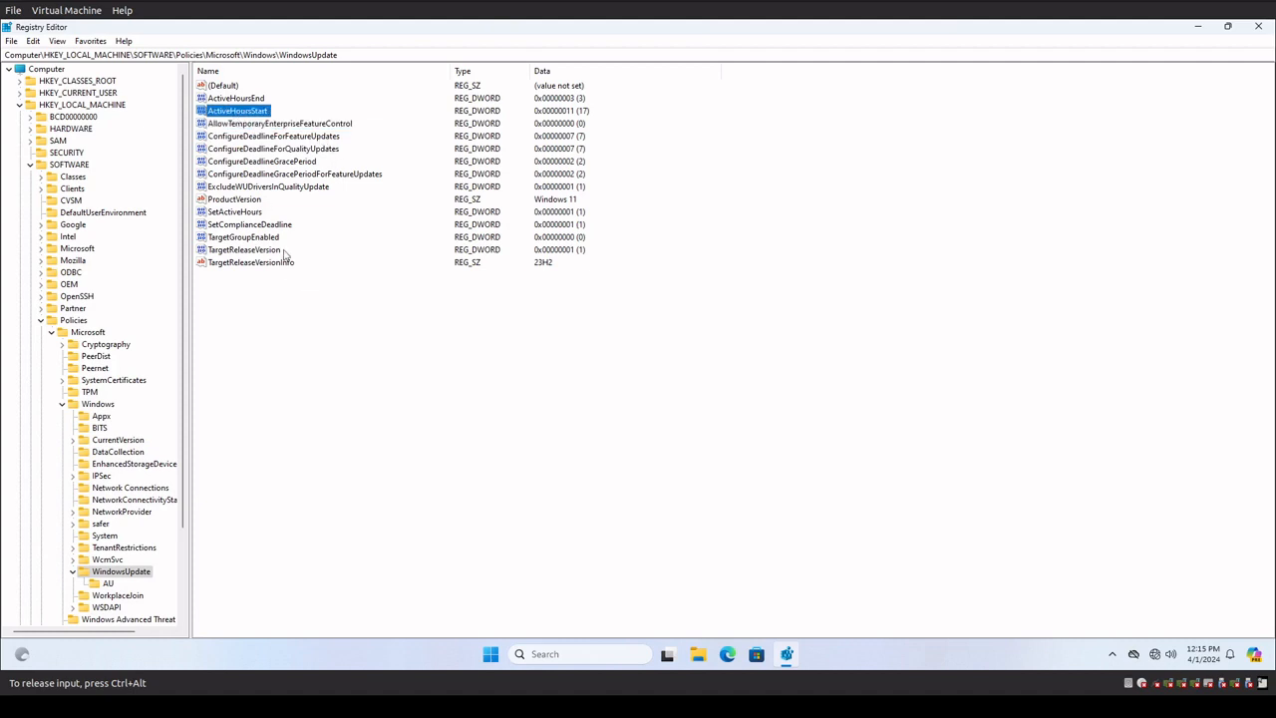
click(244, 98)
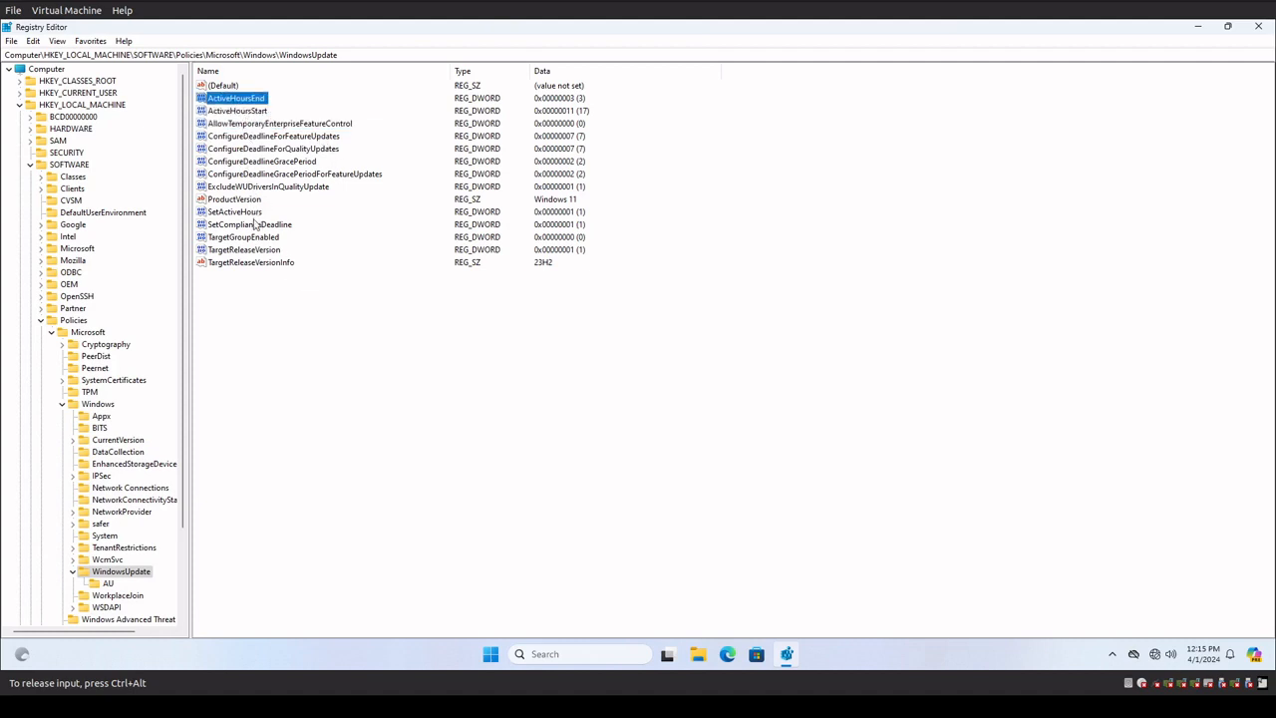
click(233, 250)
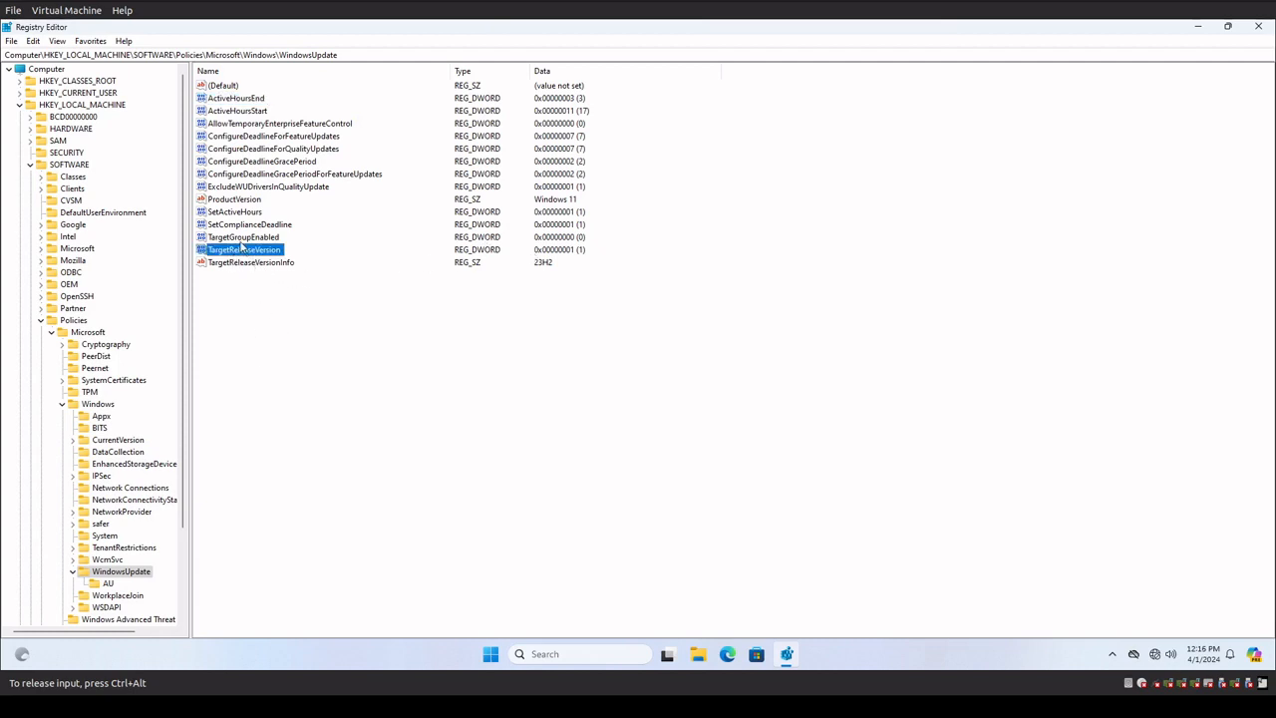
click(226, 264)
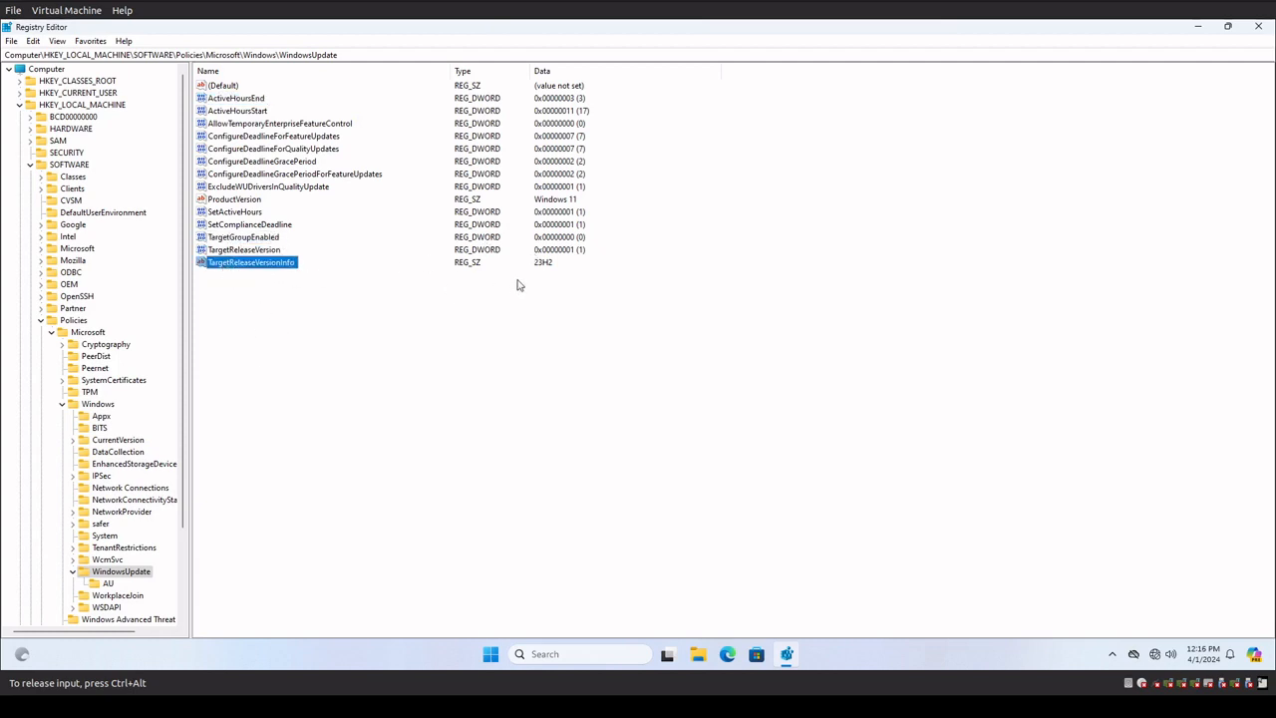
Step: Compare the policy values stored in the AU subkey with those in its parent WindowsUpdate key
click(106, 583)
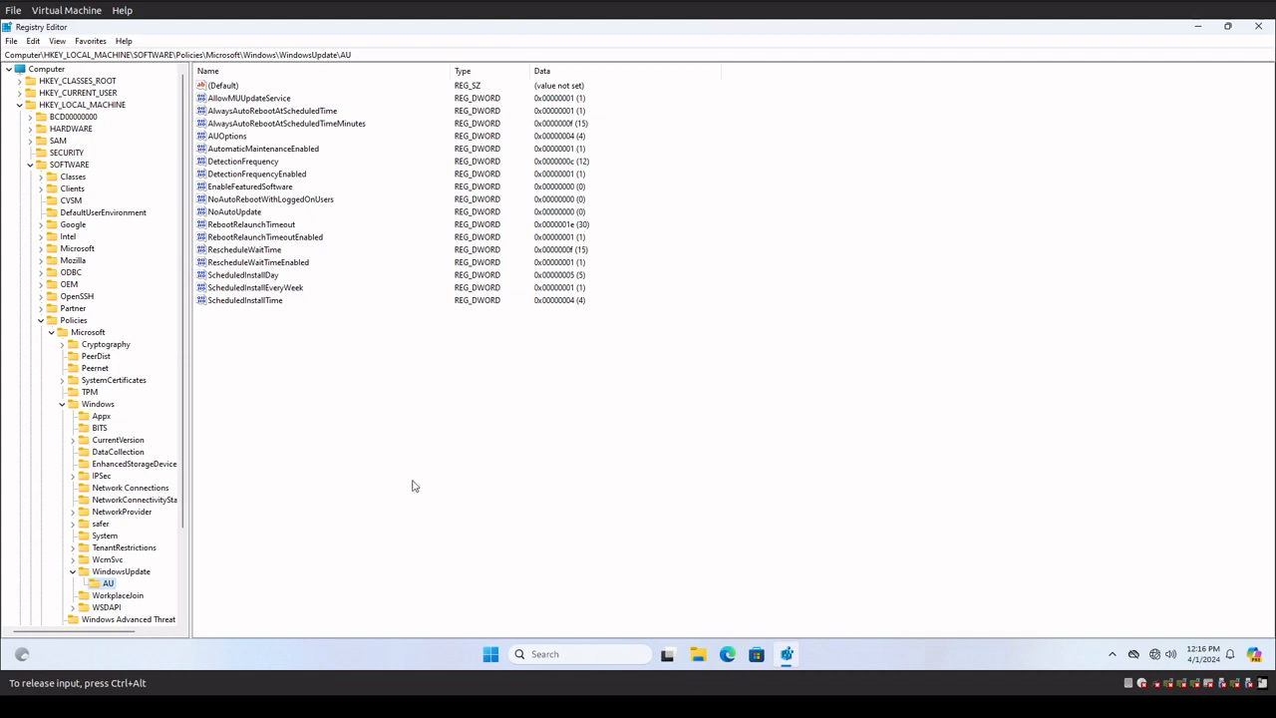
click(121, 572)
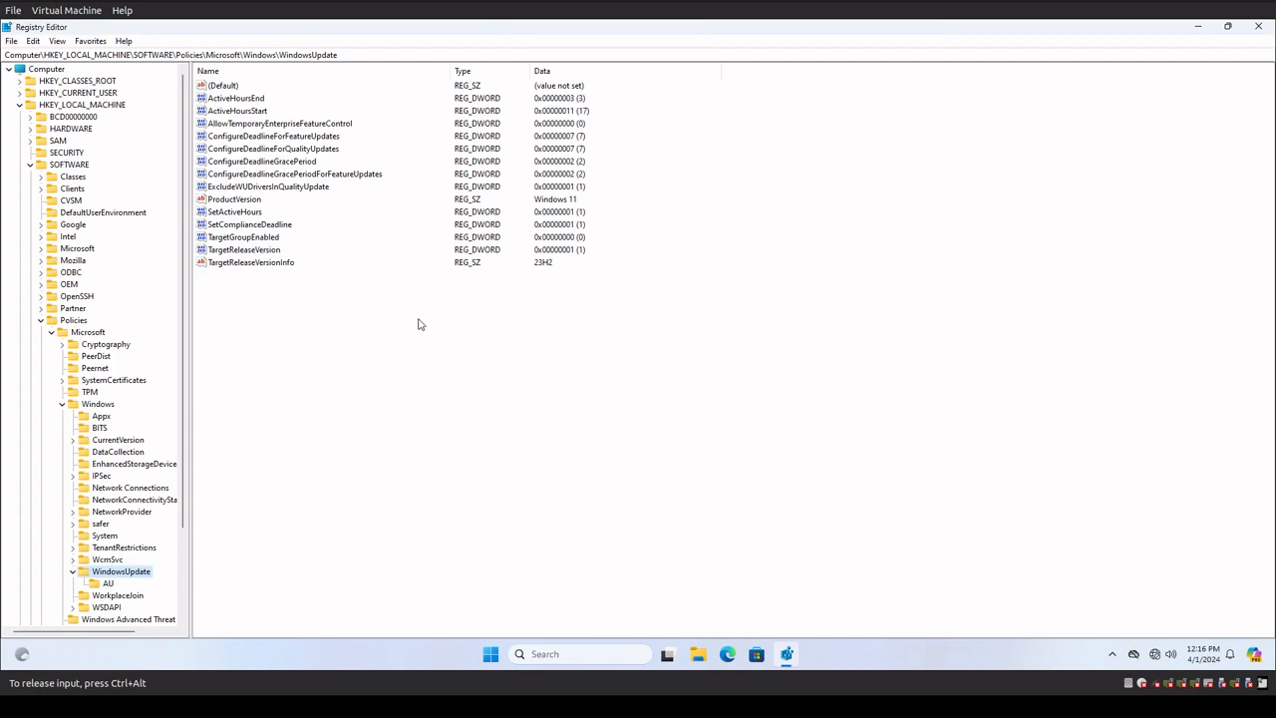
click(104, 584)
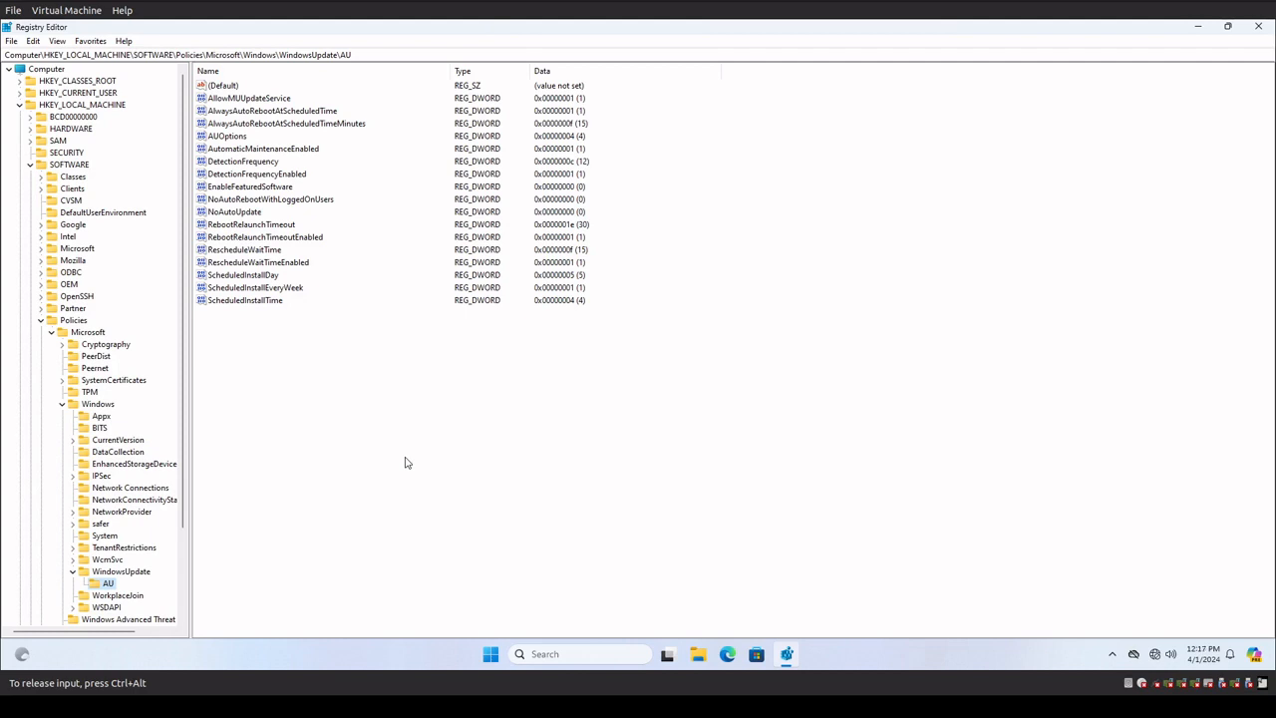
click(128, 572)
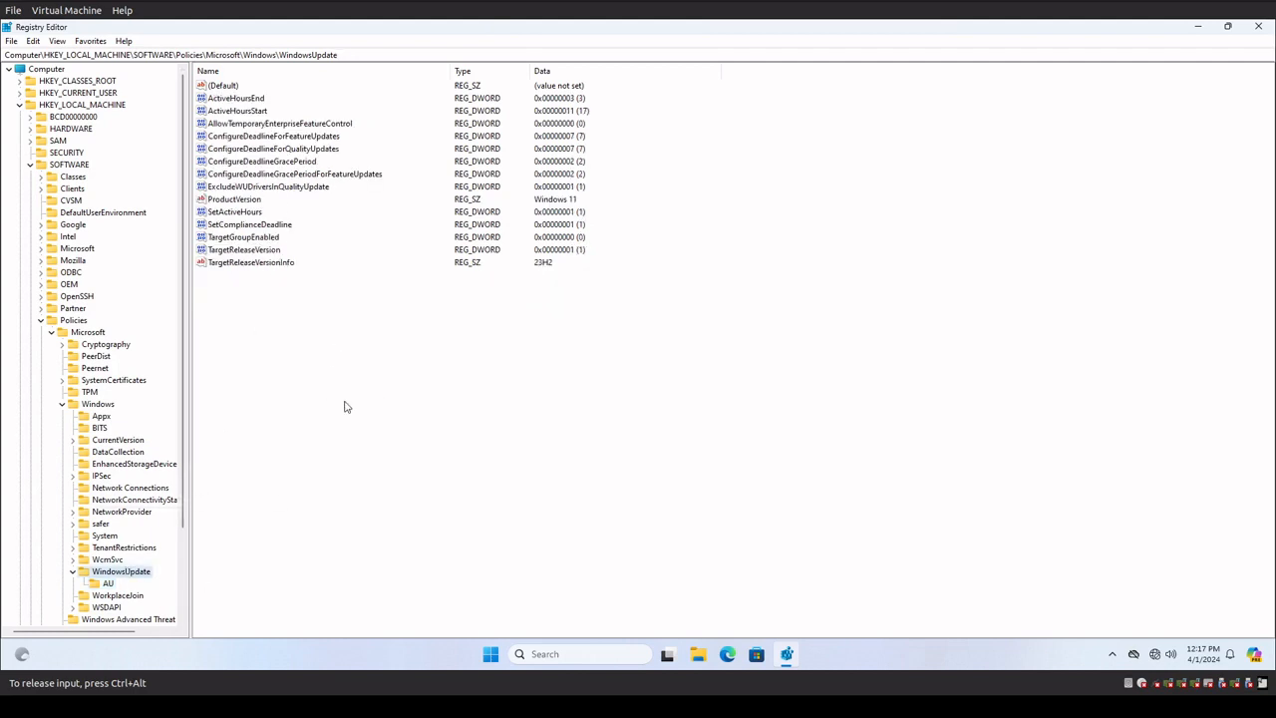